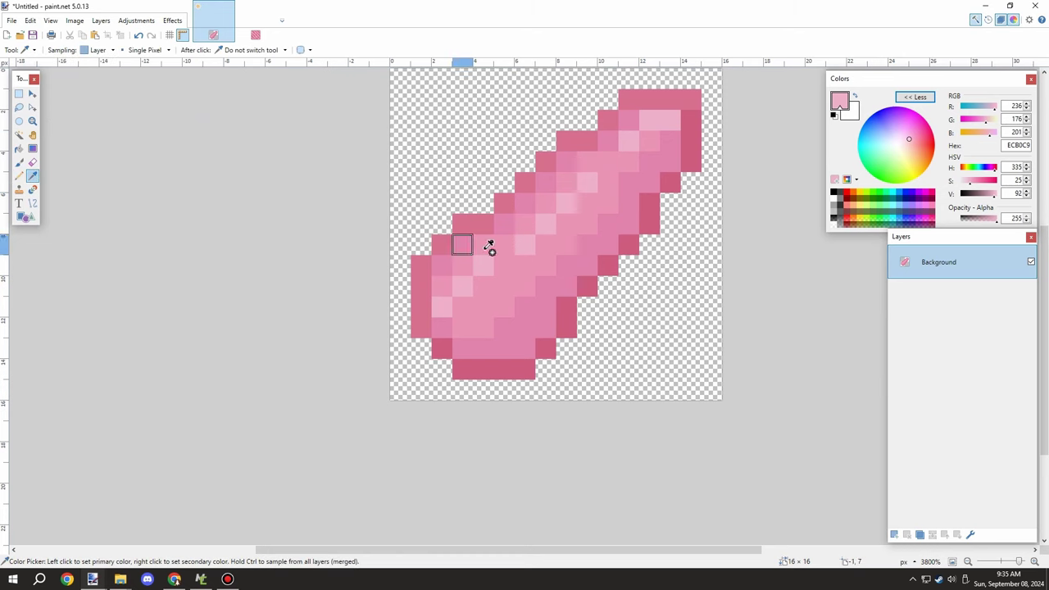
# Recolour the lower-right interior of the pink shard with the sampled medium pink DF83AB using the Pencil
pyautogui.click(511, 322)
pyautogui.click(19, 176)
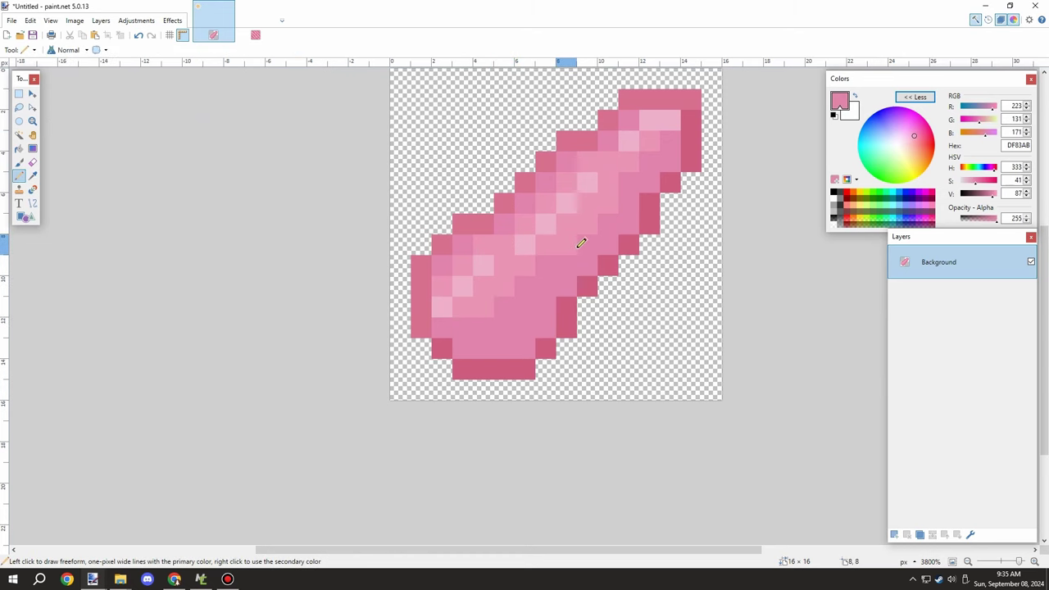
pyautogui.scroll(1, 420, 238)
# Sample pink E994B3 from the shard and pencil scattered texture pixels of it into the lower interior
pyautogui.click(33, 175)
pyautogui.click(485, 252)
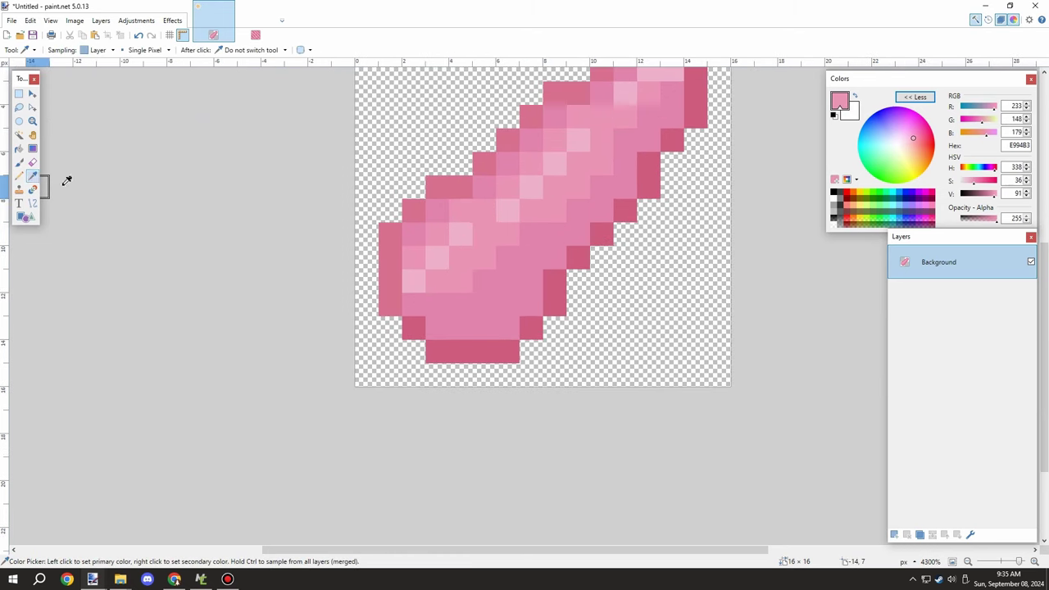
pyautogui.click(19, 175)
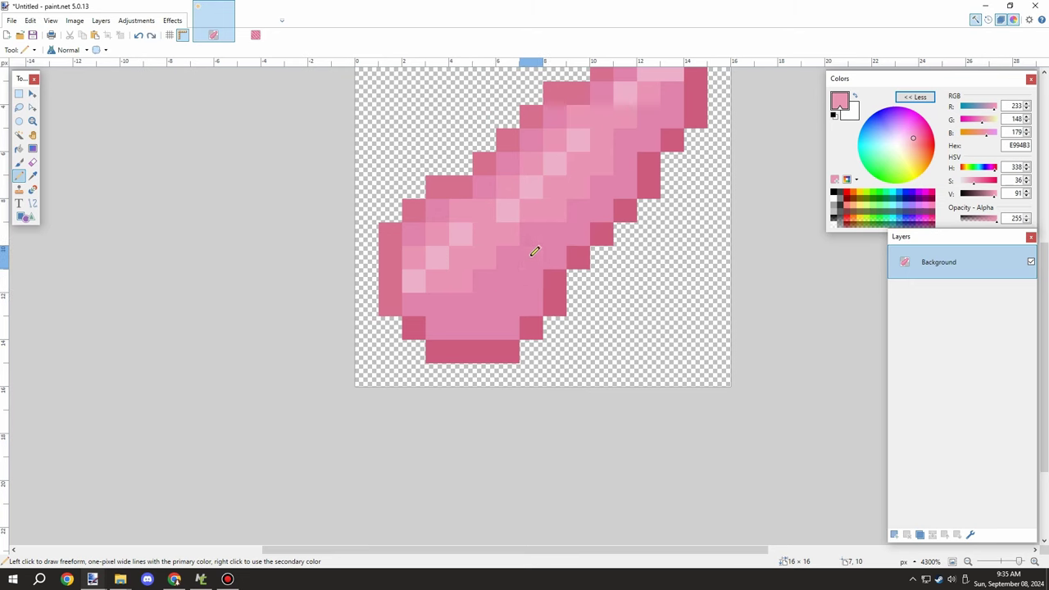
pyautogui.moveTo(534, 252); pyautogui.dragTo(490, 299)
pyautogui.scroll(-5, 465, 318)
pyautogui.scroll(4, 519, 258)
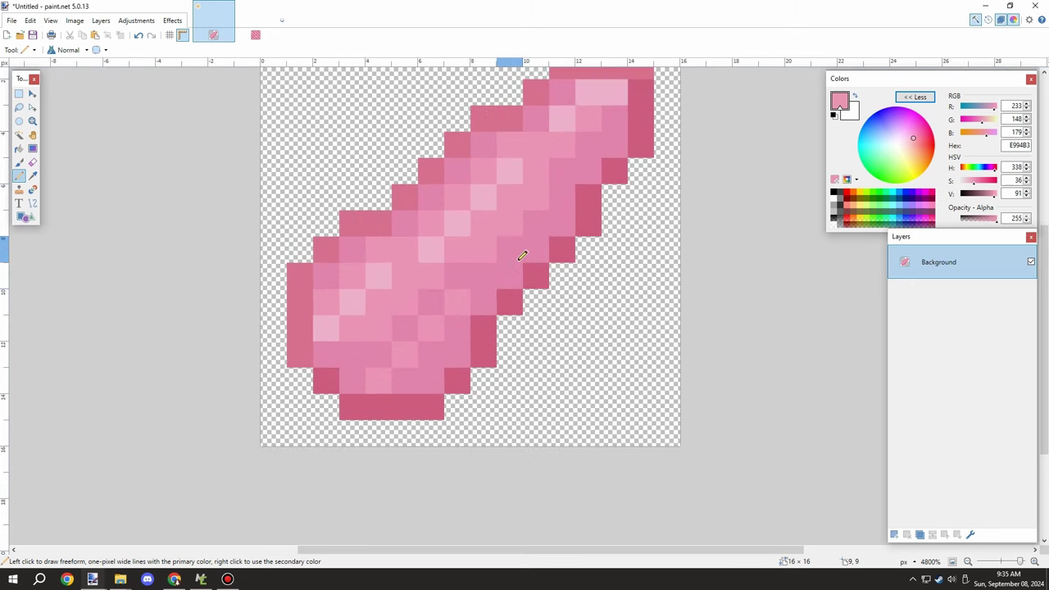
pyautogui.scroll(1, 519, 257)
pyautogui.scroll(-2, 481, 296)
pyautogui.scroll(-2, 479, 297)
pyautogui.scroll(3, 472, 287)
# Sample the lightest pink, FECEDF, from rose_quartz_block.png and return to the shard drawing with the Pencil active
pyautogui.click(256, 32)
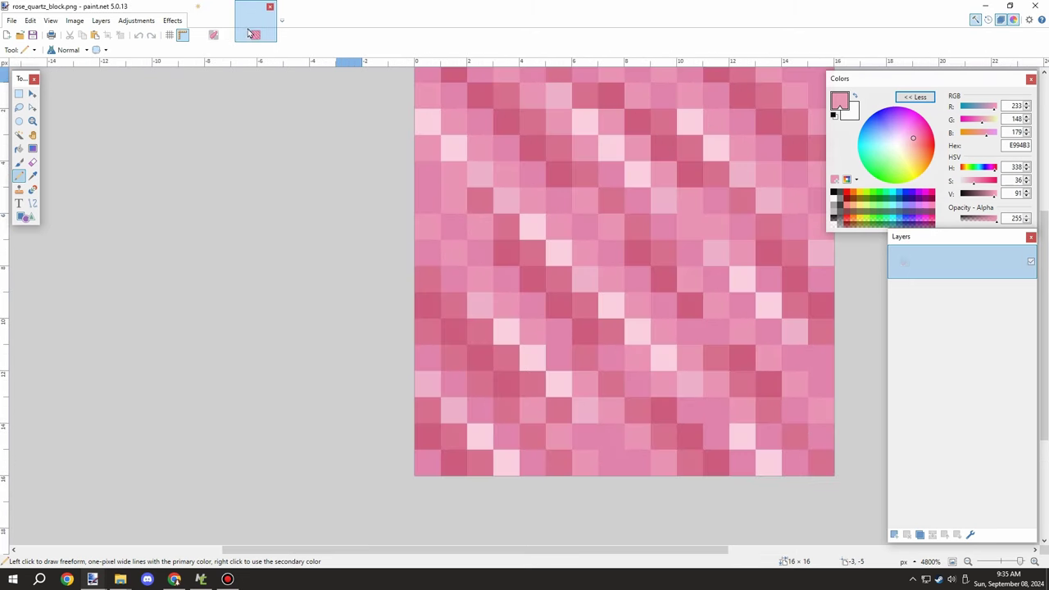
pyautogui.click(33, 175)
pyautogui.click(485, 302)
pyautogui.click(216, 25)
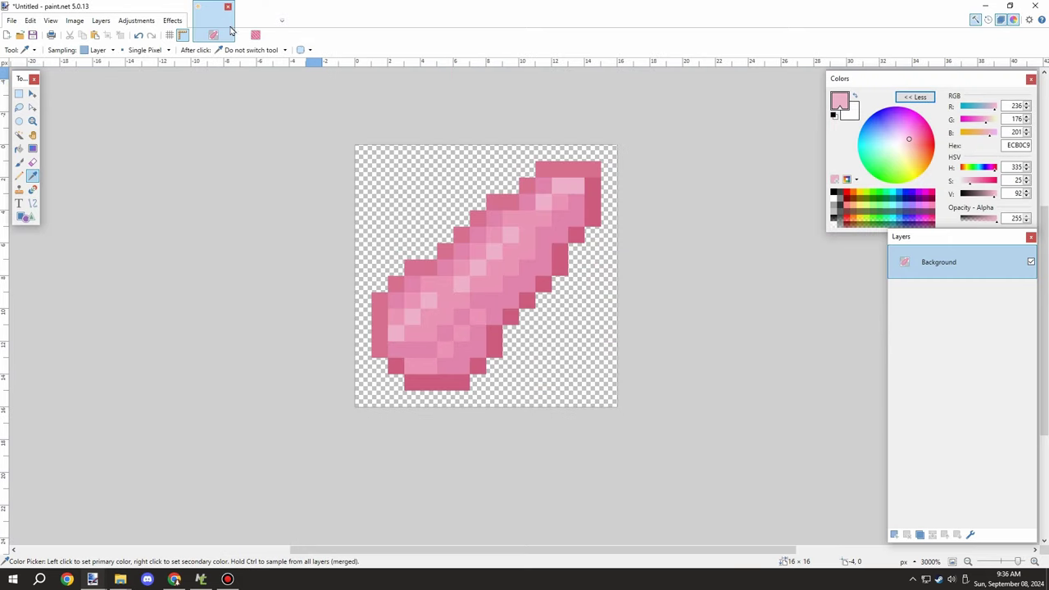
pyautogui.click(252, 26)
pyautogui.click(510, 332)
pyautogui.hotkey('ctrl', 'Tab')
pyautogui.press('p')
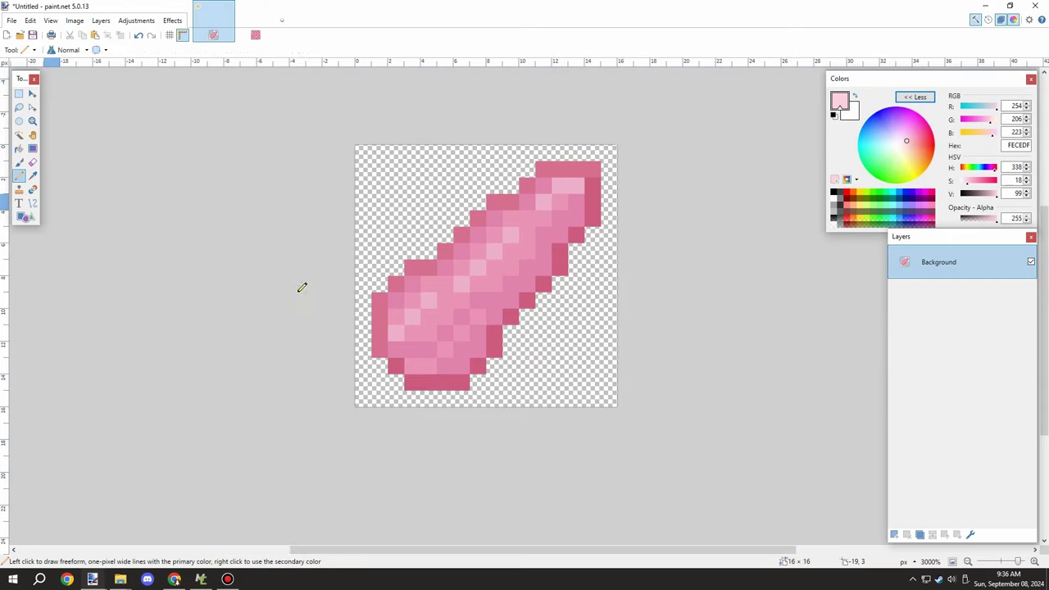
# Pencil FECEDF highlight pixels along the shard's diagonal light streak, near the lower end and towards the tip
pyautogui.scroll(3, 486, 314)
pyautogui.moveTo(604, 217); pyautogui.dragTo(661, 145)
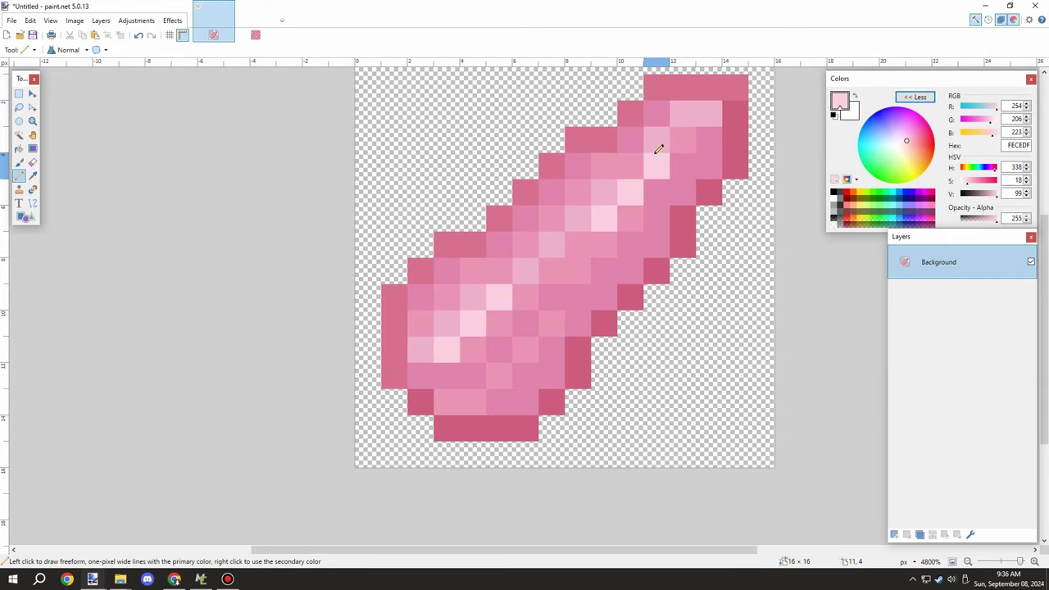
pyautogui.scroll(-4, 632, 157)
pyautogui.scroll(2, 585, 164)
pyautogui.scroll(-2, 583, 209)
pyautogui.scroll(3, 574, 218)
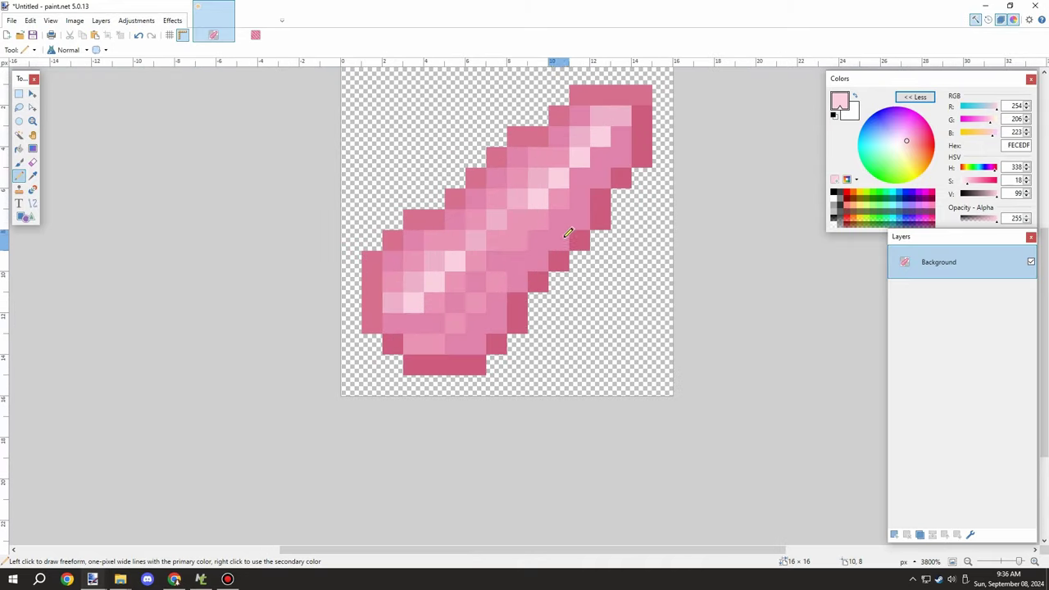
# Sample the dark pink D66F8D and pencil a shading band just inside the shard's lower-right outline
pyautogui.scroll(-2, 566, 218)
pyautogui.scroll(1, 492, 215)
pyautogui.click(33, 176)
pyautogui.click(417, 231)
pyautogui.click(18, 177)
pyautogui.scroll(2, 440, 347)
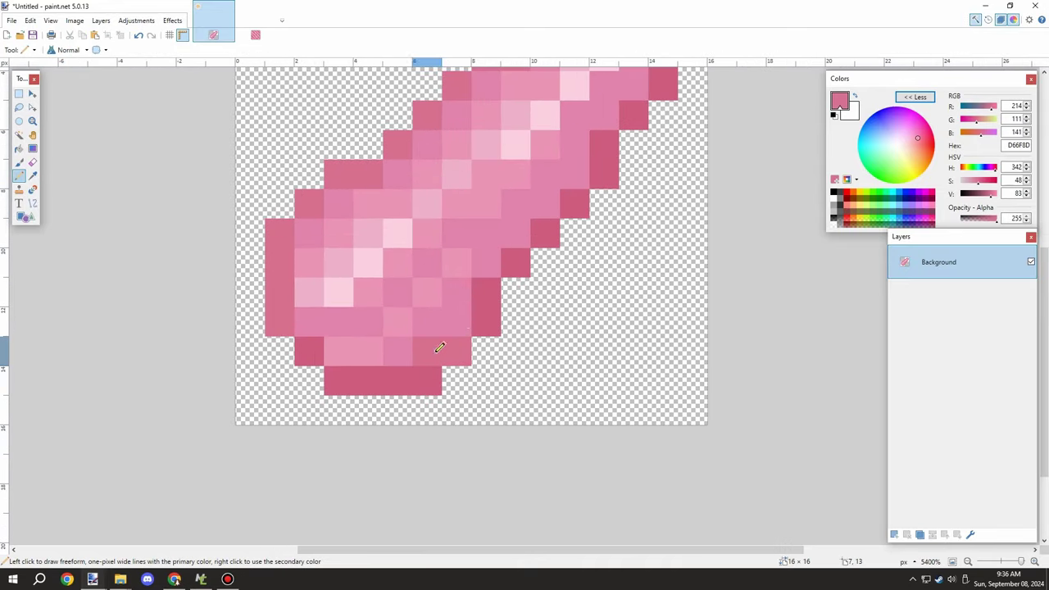
pyautogui.scroll(1, 475, 295)
pyautogui.click(547, 213)
pyautogui.scroll(-4, 545, 216)
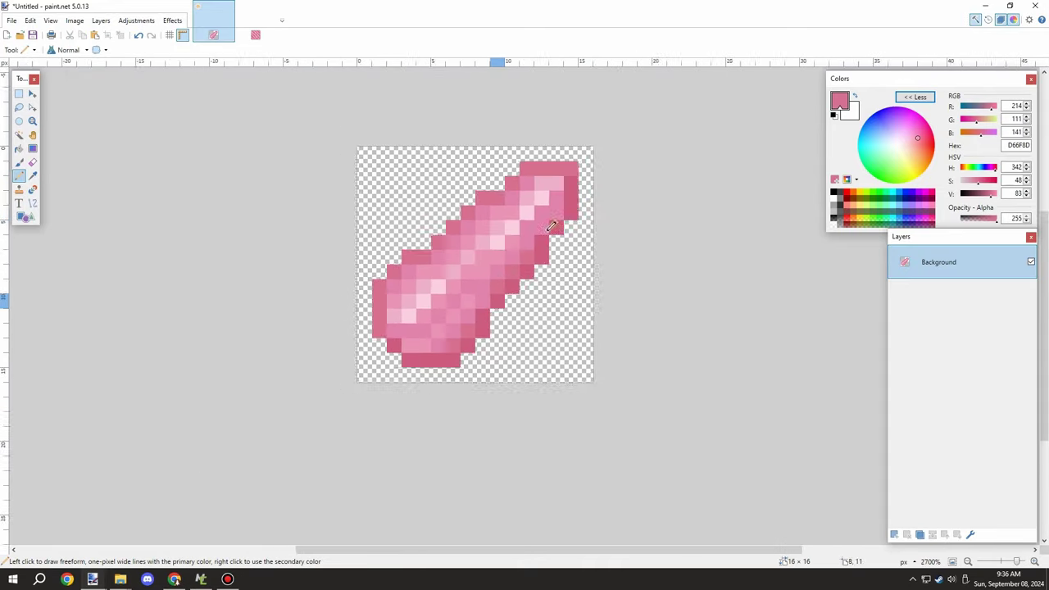
pyautogui.scroll(3, 533, 229)
pyautogui.click(535, 231)
pyautogui.scroll(-6, 501, 253)
pyautogui.scroll(3, 532, 261)
pyautogui.scroll(-1, 512, 262)
pyautogui.scroll(2, 517, 283)
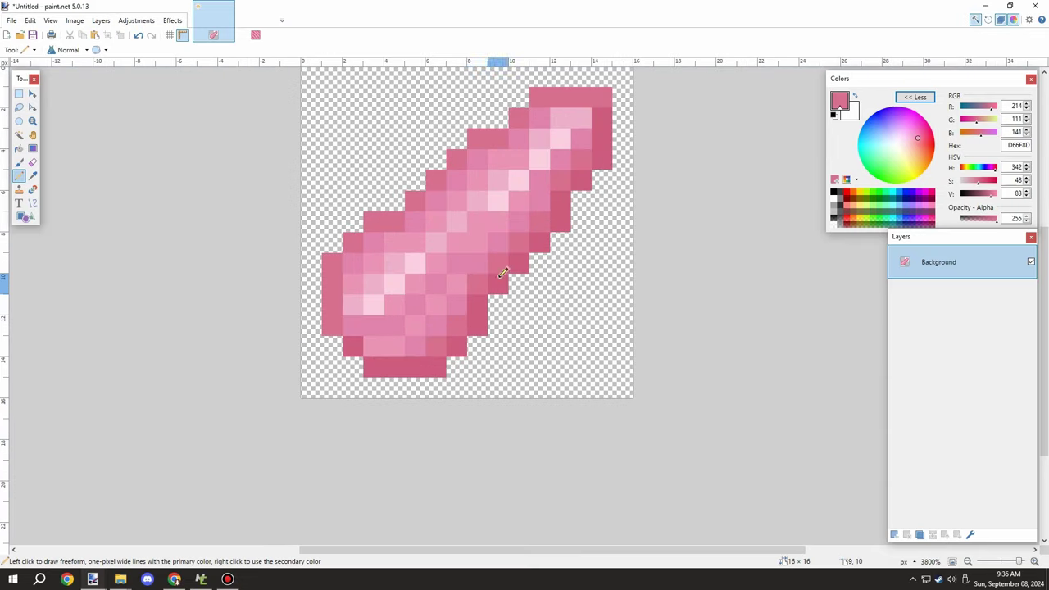
# Examine the shard's overall shape and shading at different zoom levels
pyautogui.scroll(-4, 491, 271)
pyautogui.scroll(4, 441, 261)
pyautogui.scroll(-5, 497, 249)
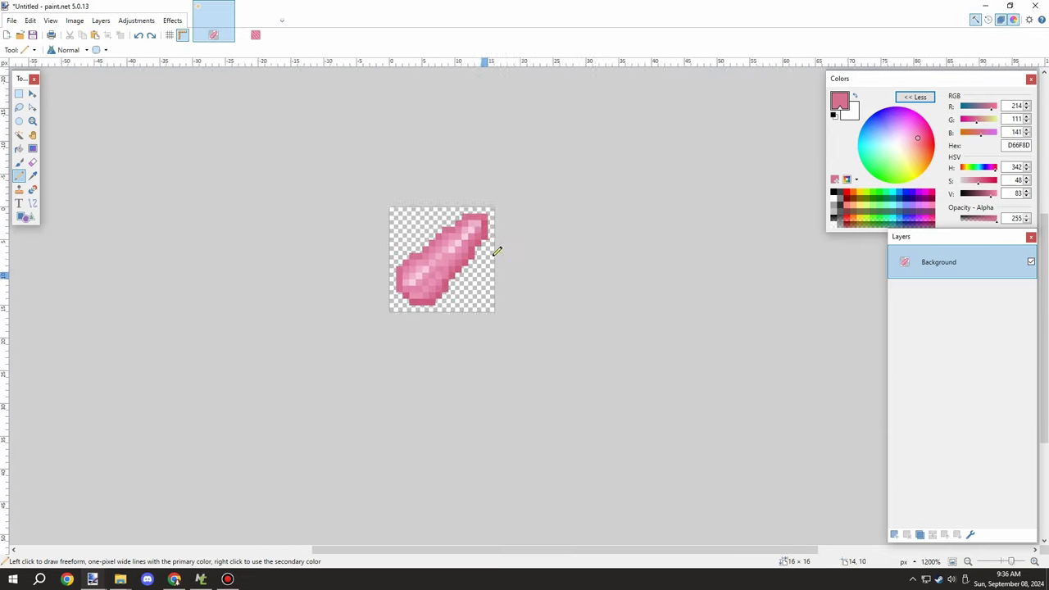
pyautogui.scroll(4, 427, 287)
pyautogui.click(18, 93)
pyautogui.scroll(-4, 491, 262)
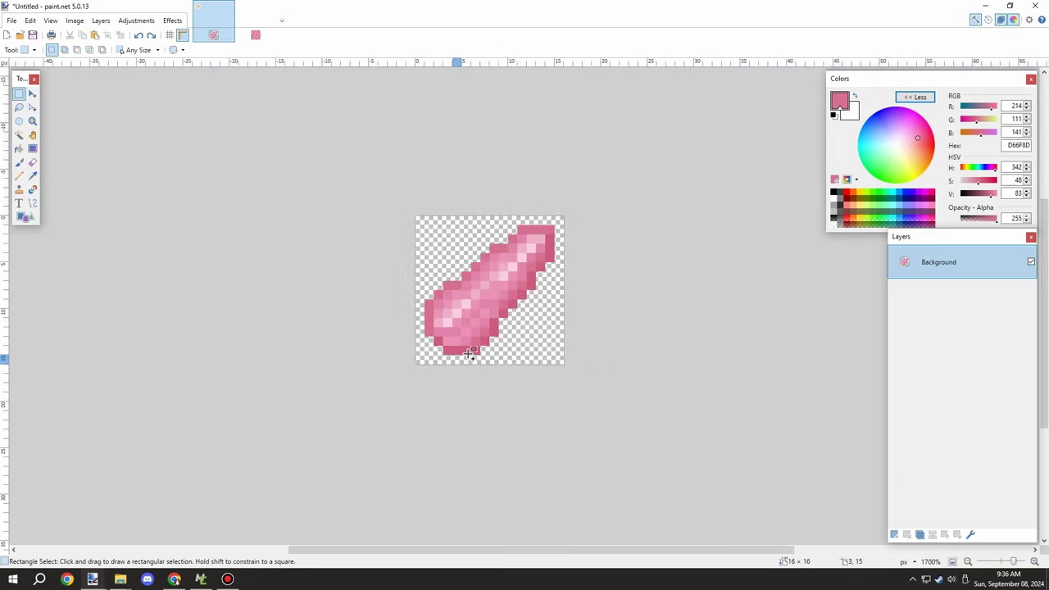
pyautogui.scroll(2, 467, 344)
pyautogui.scroll(-2, 557, 328)
pyautogui.scroll(3, 558, 315)
pyautogui.scroll(-1, 551, 279)
pyautogui.scroll(1, 545, 245)
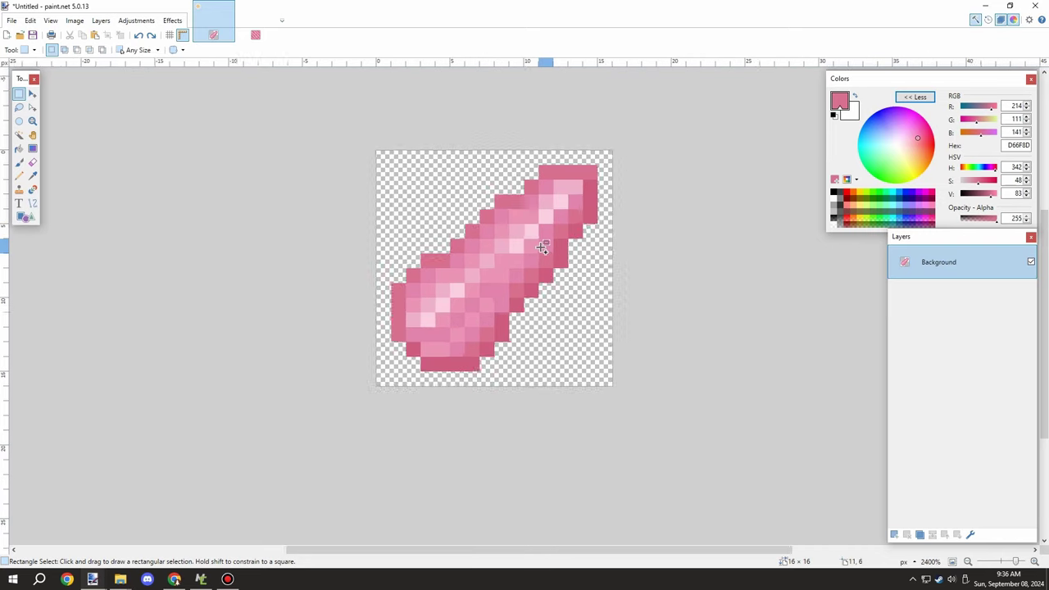
pyautogui.scroll(2, 557, 192)
pyautogui.scroll(-5, 553, 229)
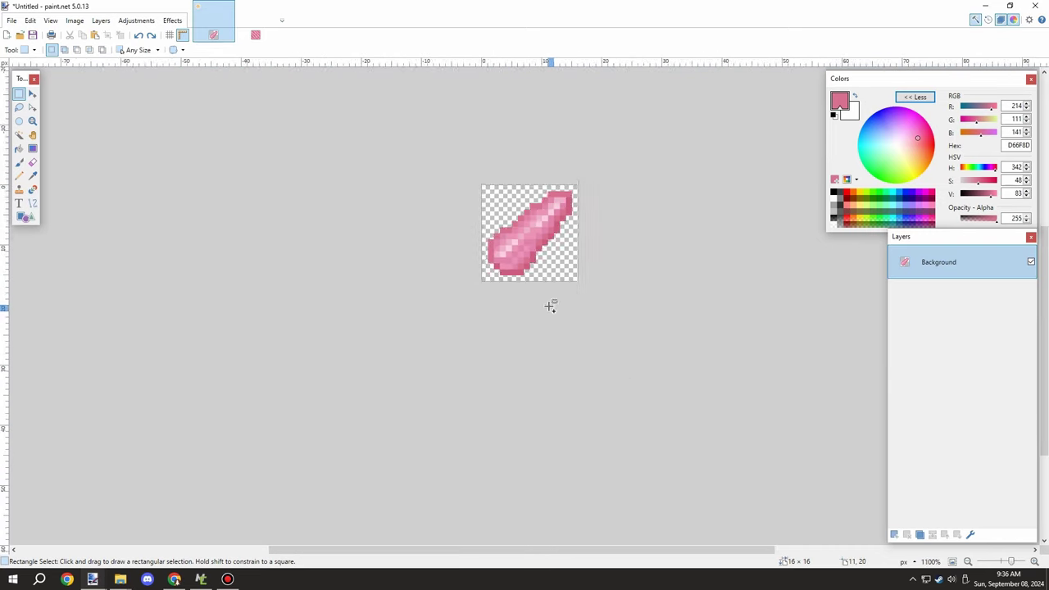
pyautogui.scroll(5, 543, 263)
# Move the outline's lower-left corner pixel one pixel left and one pixel down, and deselect it
pyautogui.moveTo(394, 368); pyautogui.dragTo(412, 385)
pyautogui.hotkey('ctrl', 'v')
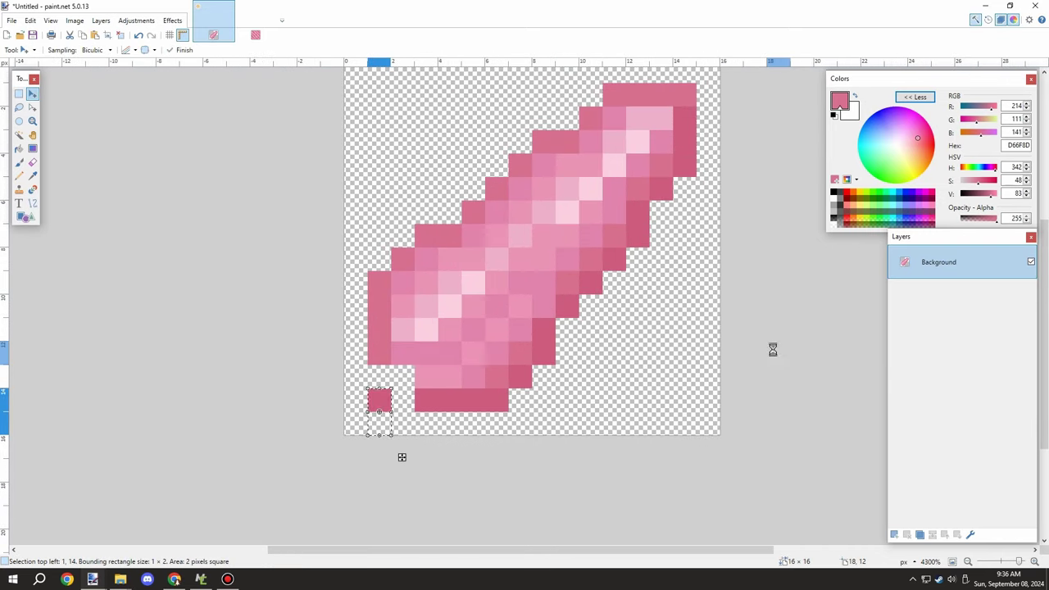
pyautogui.hotkey('ctrl', 'd')
# Sample CC5B7D from the moved corner pixel and fill the gap between it and the bottom outline row
pyautogui.click(33, 175)
pyautogui.click(379, 400)
pyautogui.press('p')
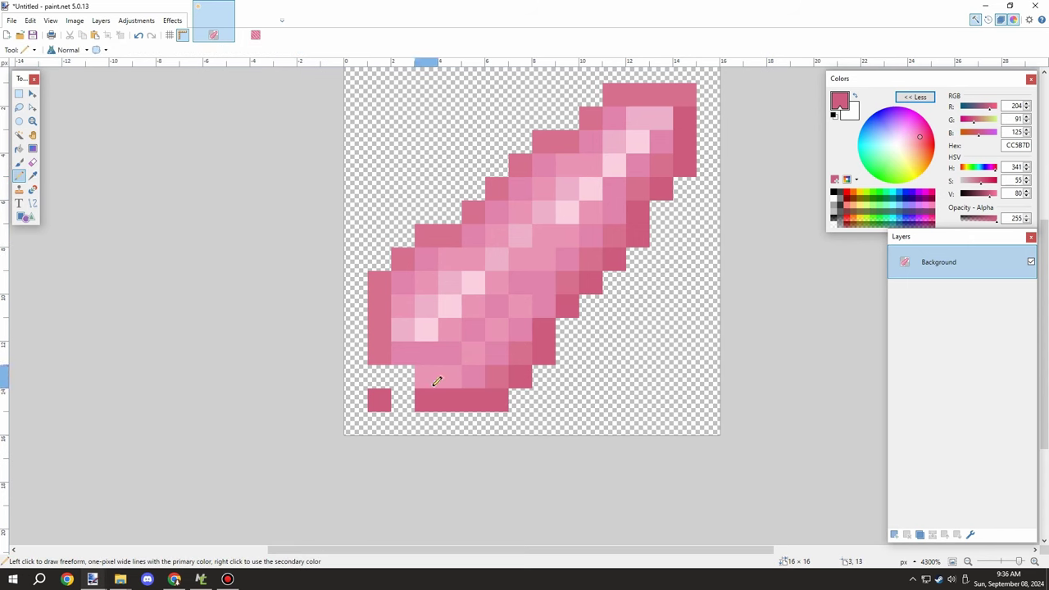
pyautogui.click(403, 400)
# Extend the shard's left outline down to the bottom row with D66F8D and fill the empty inner corner pixel with DF83AB
pyautogui.scroll(1, 265, 279)
pyautogui.click(389, 390)
pyautogui.press('p')
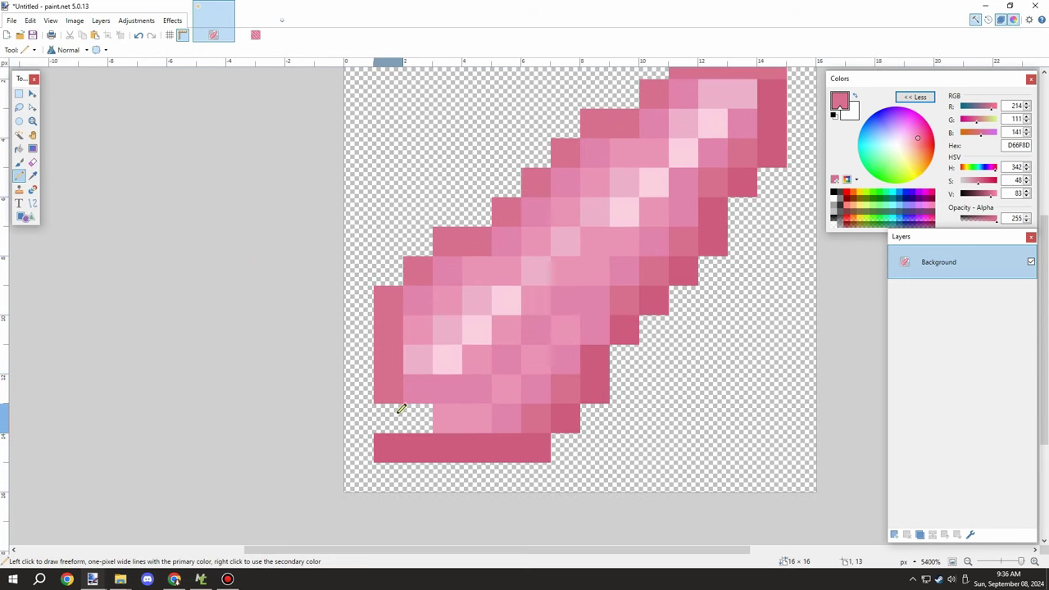
pyautogui.press('k')
pyautogui.click(421, 386)
pyautogui.press('p')
pyautogui.click(419, 418)
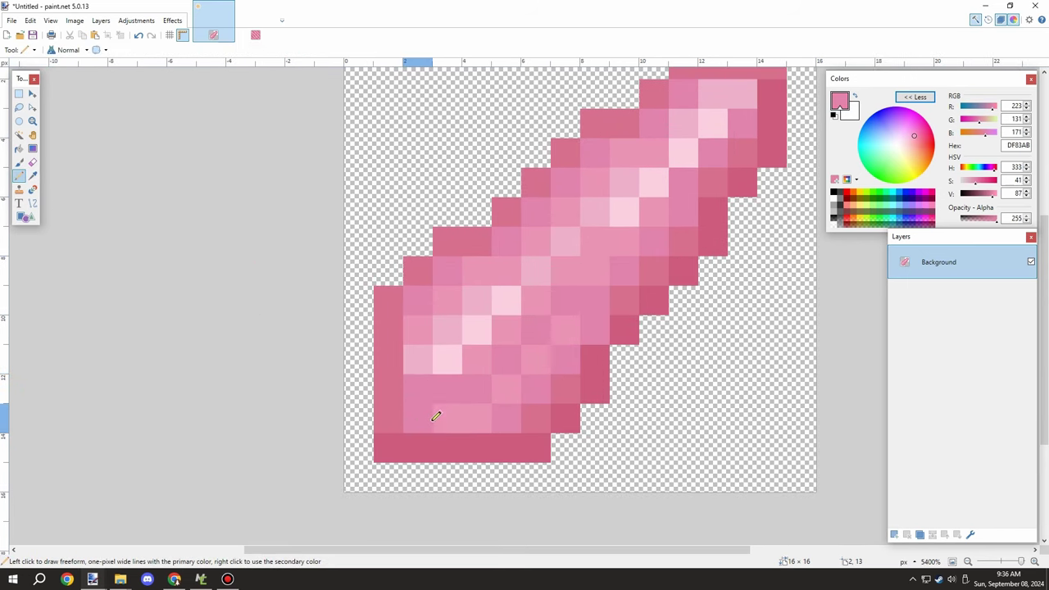
pyautogui.scroll(-4, 462, 413)
pyautogui.scroll(2, 488, 408)
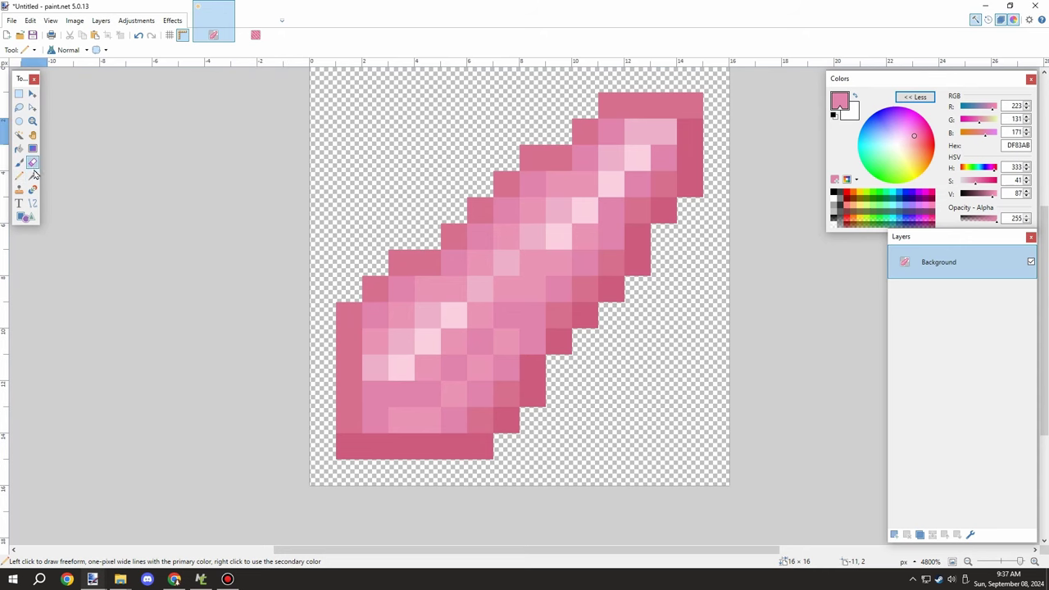
# Sample E994B3 and pencil lighter pixels into the DF83AB row beneath the shard's lower-left highlight
pyautogui.click(34, 176)
pyautogui.click(372, 336)
pyautogui.click(20, 176)
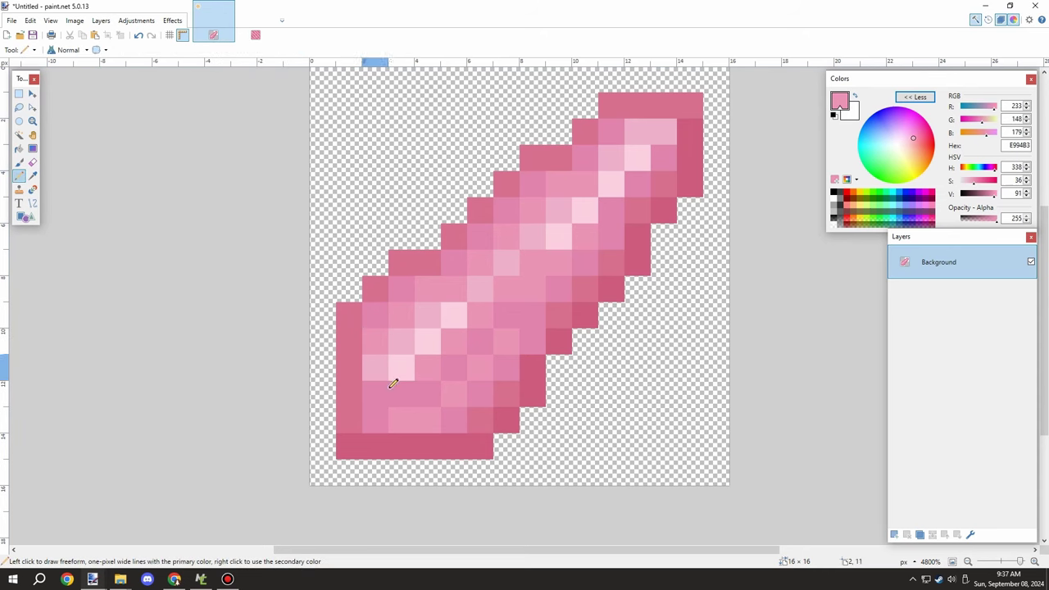
pyautogui.click(391, 387)
pyautogui.scroll(-3, 445, 369)
pyautogui.scroll(2, 452, 370)
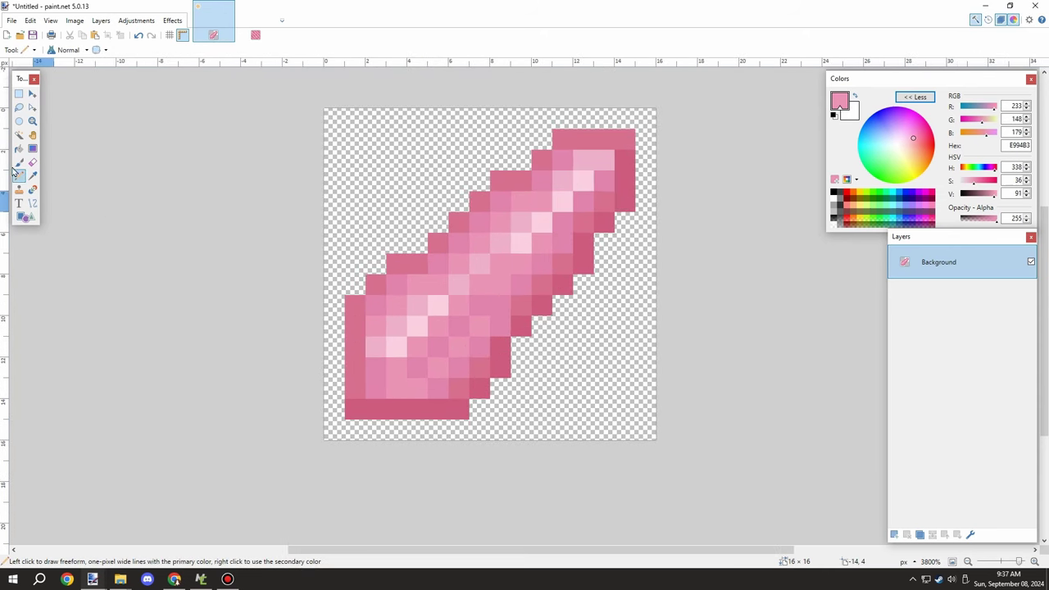
# Sample DF83AB and pencil darker pixels between the lighter ones to checker the shard's lower-left interior
pyautogui.click(34, 176)
pyautogui.click(377, 382)
pyautogui.click(20, 176)
pyautogui.click(396, 388)
pyautogui.scroll(-4, 382, 367)
pyautogui.scroll(4, 382, 364)
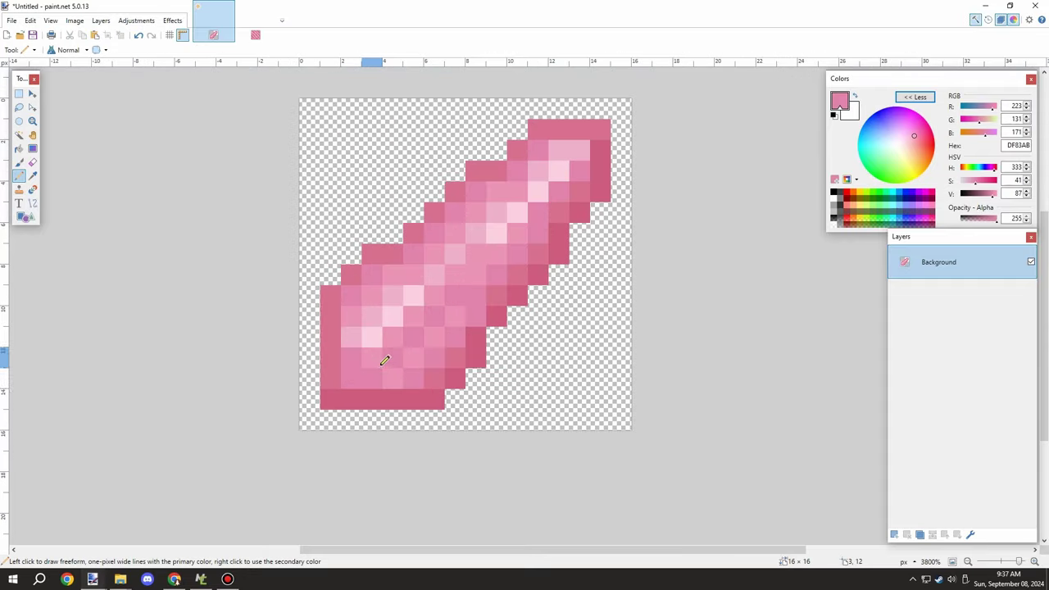
pyautogui.scroll(-3, 384, 360)
pyautogui.scroll(4, 381, 380)
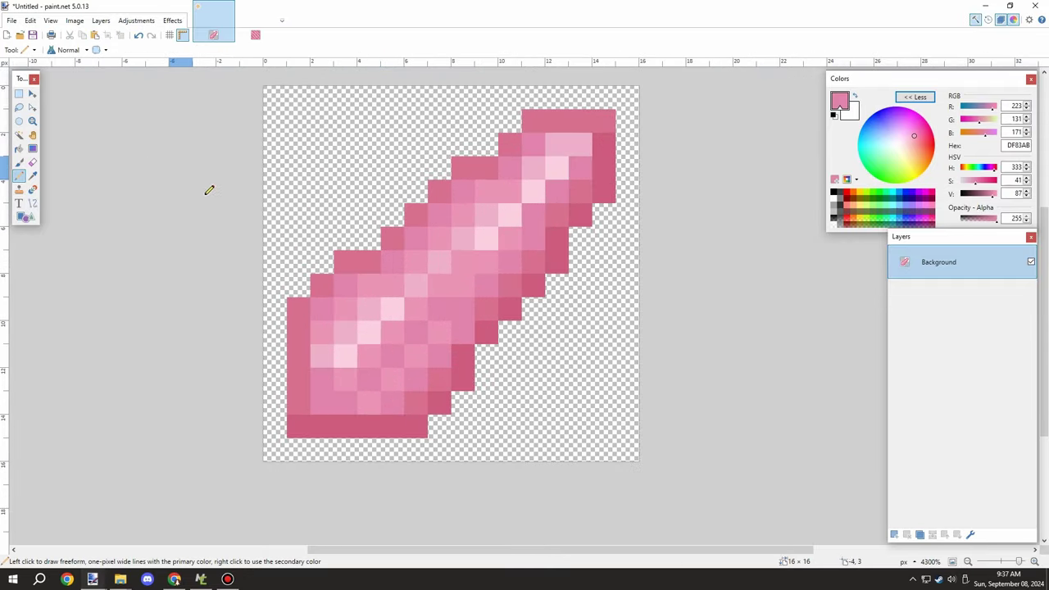
pyautogui.scroll(-3, 209, 190)
pyautogui.scroll(3, 163, 231)
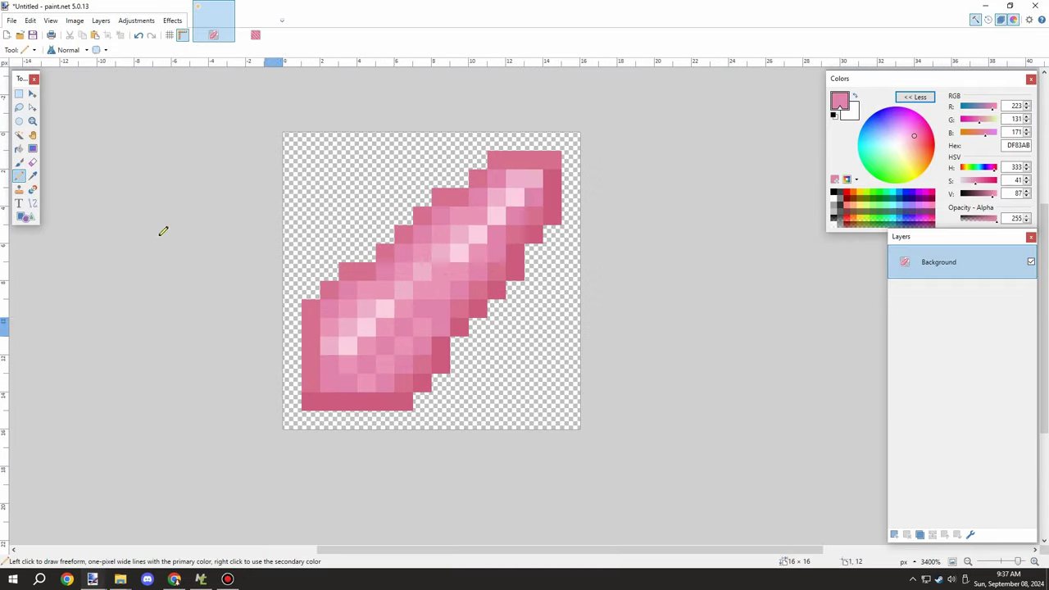
# Delete the outermost bottom-left corner pixel of the shard's outline
pyautogui.press('s')
pyautogui.scroll(-3, 468, 374)
pyautogui.scroll(3, 499, 351)
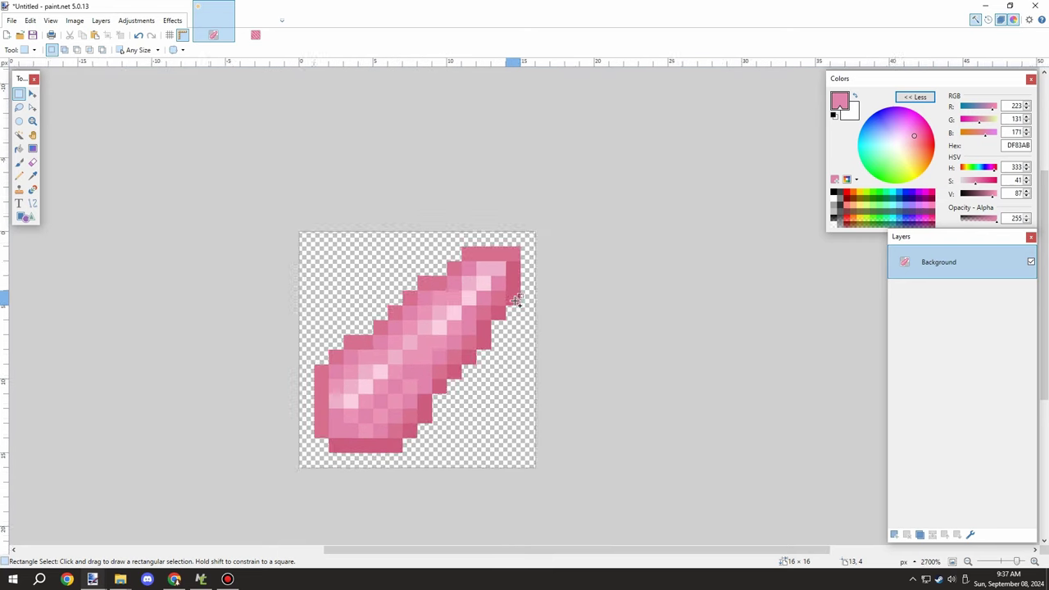
# Cut the right-hand pixel of the two-pixel outline step on the shard's upper-left edge and place it one pixel higher
pyautogui.scroll(1, 515, 301)
pyautogui.moveTo(514, 233)
pyautogui.mouseDown()
pyautogui.moveTo(565, 250)
pyautogui.moveTo(469, 217)
pyautogui.moveTo(472, 226)
pyautogui.mouseUp()
pyautogui.click(578, 254)
pyautogui.click(522, 232)
pyautogui.scroll(-8, 518, 263)
pyautogui.scroll(5, 514, 267)
pyautogui.hotkey('ctrl', 'x')
pyautogui.hotkey('ctrl', 'v')
pyautogui.moveTo(510, 168); pyautogui.dragTo(509, 148)
pyautogui.hotkey('ctrl', 'd')
# Cut the outline pixel just left of the shard's tip and place it one pixel higher, in line with the top row
pyautogui.click(19, 95)
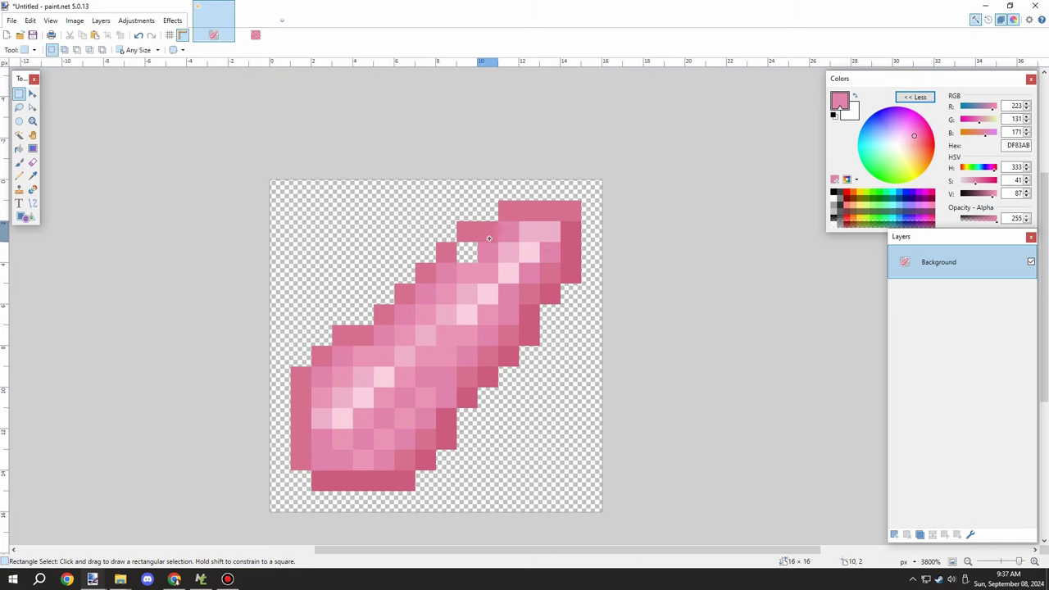
pyautogui.moveTo(485, 227); pyautogui.dragTo(491, 236)
pyautogui.hotkey('ctrl', 'x')
pyautogui.hotkey('ctrl', 'v')
pyautogui.moveTo(563, 187); pyautogui.dragTo(562, 167)
pyautogui.hotkey('ctrl', 'd')
# Move the two outline pixels below the tip's right edge one pixel to the right each
pyautogui.press('s')
pyautogui.moveTo(520, 306); pyautogui.dragTo(592, 297)
pyautogui.press('m')
pyautogui.click(18, 94)
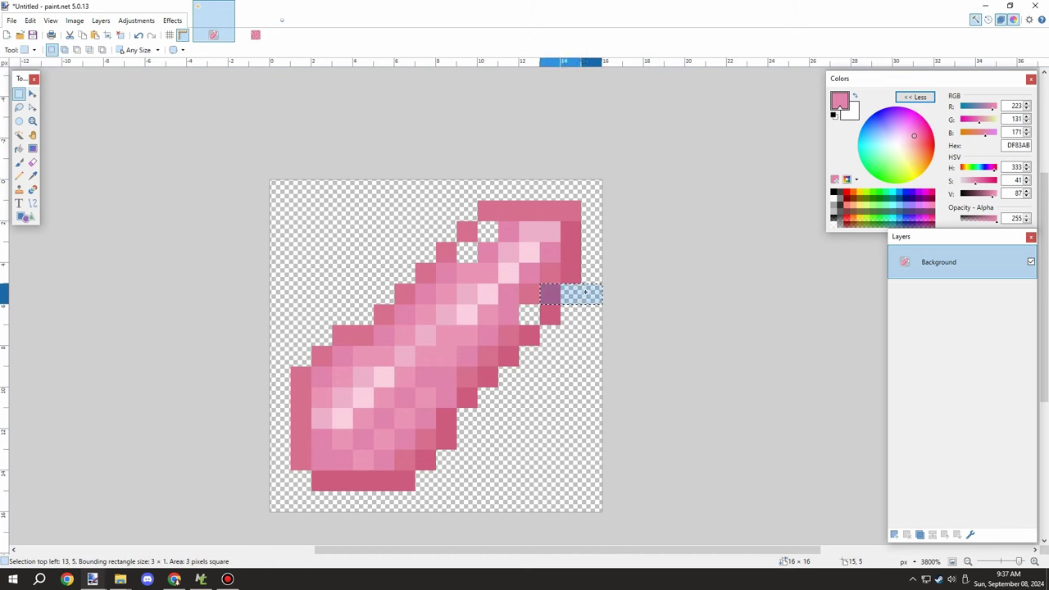
pyautogui.hotkey('ctrl', 'x')
pyautogui.hotkey('ctrl', 'v')
pyautogui.moveTo(665, 277); pyautogui.dragTo(683, 276)
pyautogui.hotkey('ctrl', 'd')
# Sample D66F8D and pencil it into the gaps inside the shard's right outline, undoing the stray change
pyautogui.press('k')
pyautogui.click(529, 295)
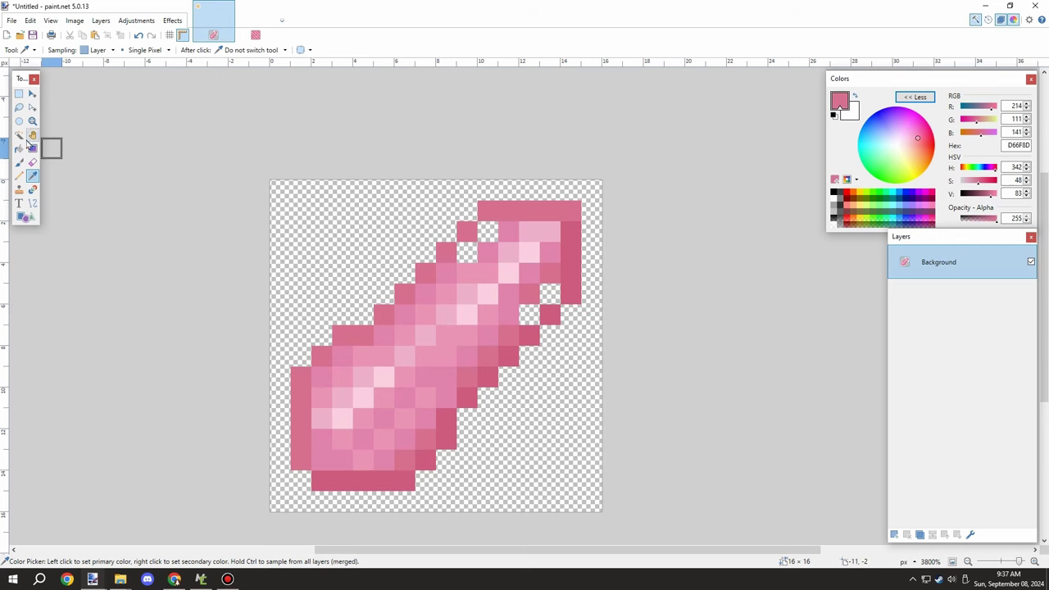
pyautogui.press('p')
pyautogui.hotkey('ctrl', 'z')
pyautogui.scroll(-5, 464, 245)
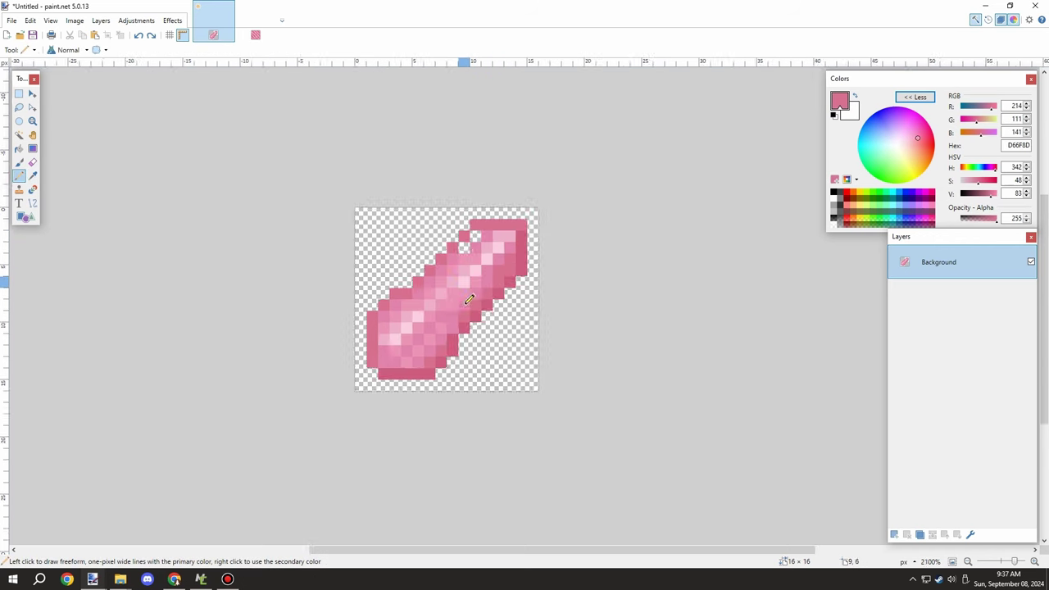
# Sample DF83AB and fill the two gaps along the upper-left outline, also lightening dark pixels inside the tip's right edge
pyautogui.scroll(5, 457, 246)
pyautogui.click(33, 176)
pyautogui.click(516, 188)
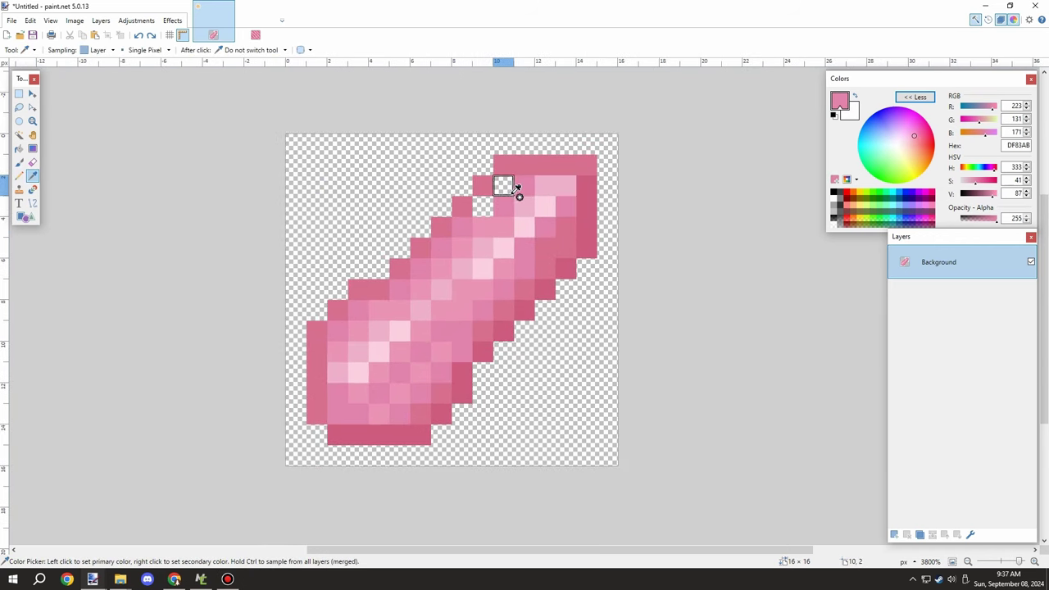
pyautogui.press('p')
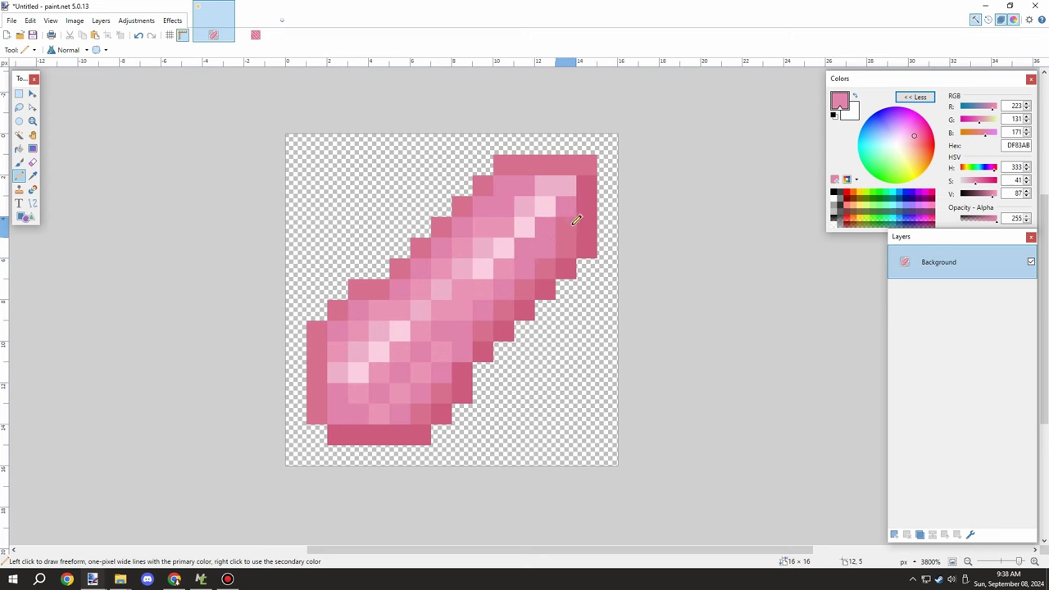
# Sample E994B3 and pencil lighter texture pixels around the highlight inside the shard's tip
pyautogui.scroll(1, 529, 228)
pyautogui.click(33, 175)
pyautogui.click(487, 206)
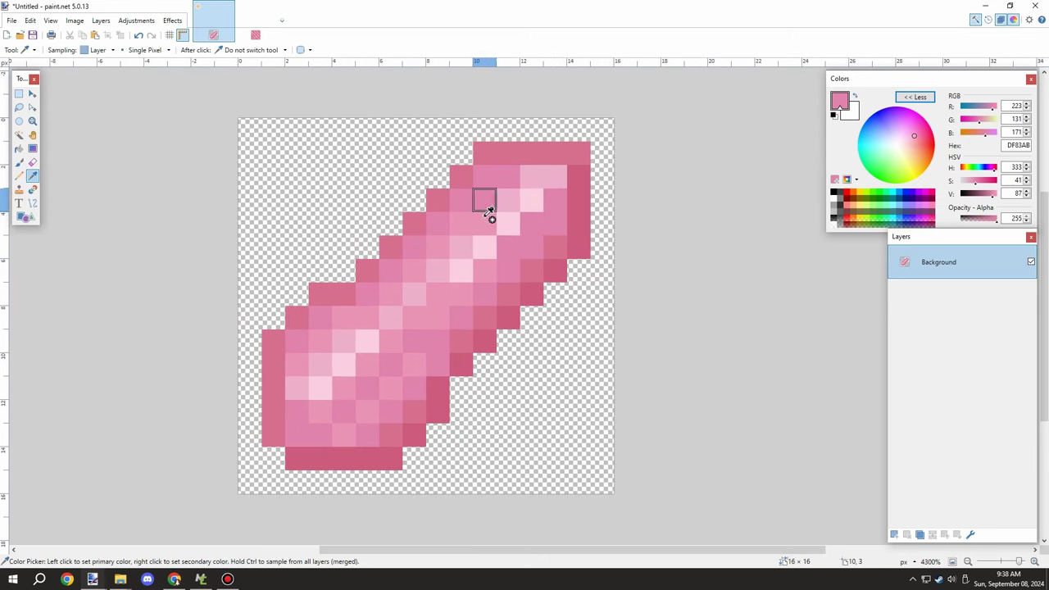
pyautogui.click(19, 176)
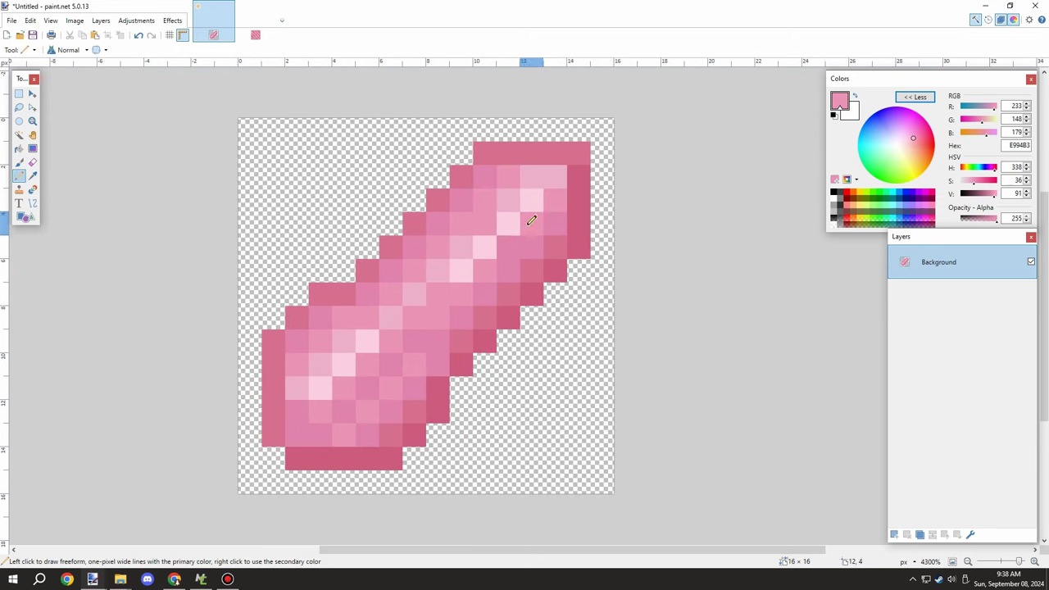
# Examine the shard's overall shading and highlight at several zoom levels
pyautogui.scroll(-5, 492, 246)
pyautogui.scroll(3, 467, 281)
pyautogui.scroll(2, 495, 299)
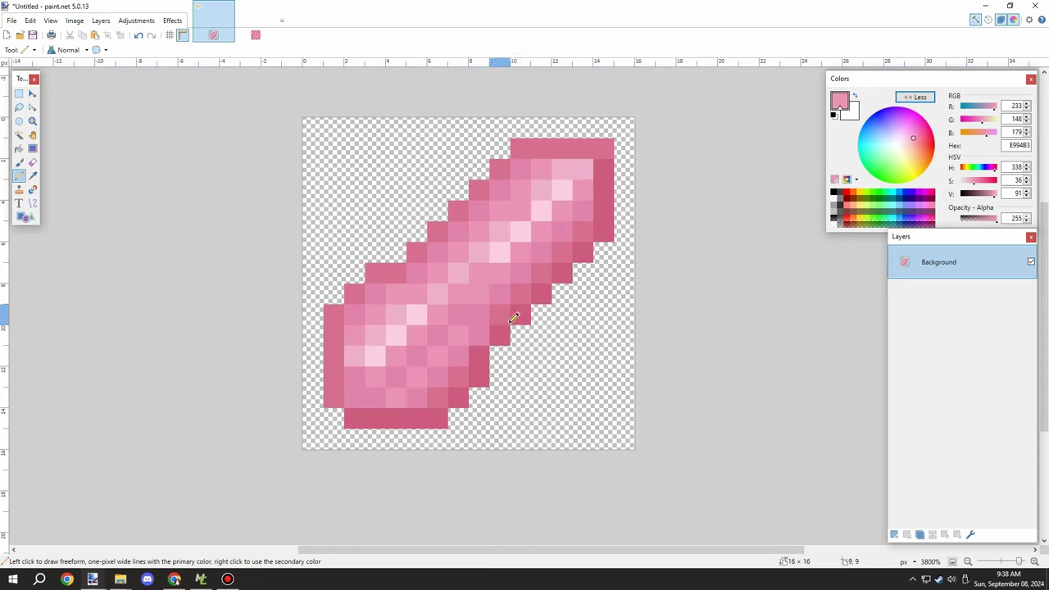
pyautogui.scroll(-1, 485, 299)
pyautogui.scroll(1, 487, 298)
pyautogui.scroll(-4, 487, 297)
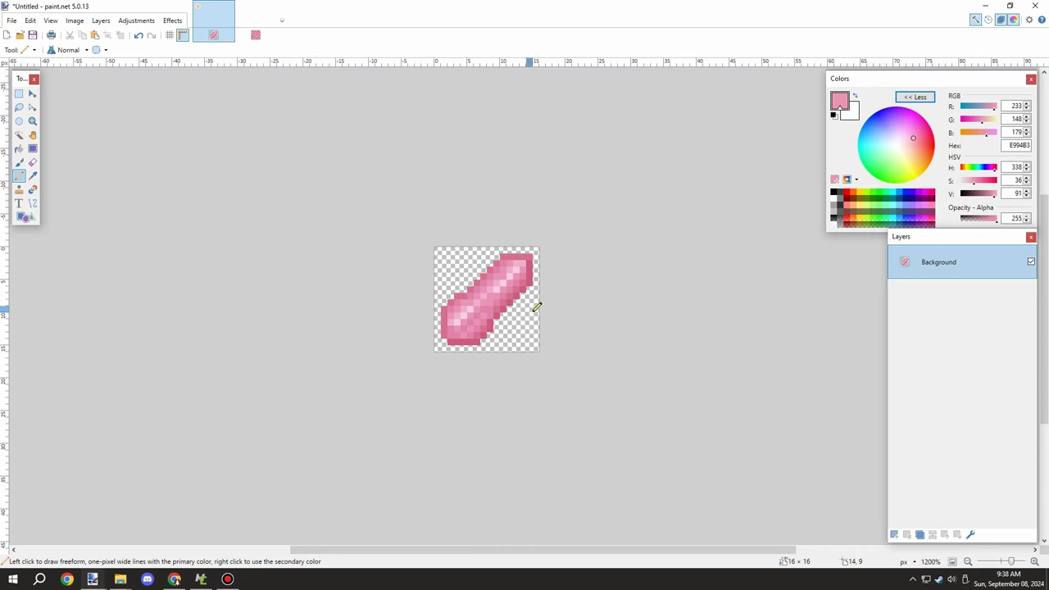
pyautogui.scroll(4, 536, 304)
pyautogui.scroll(-5, 480, 302)
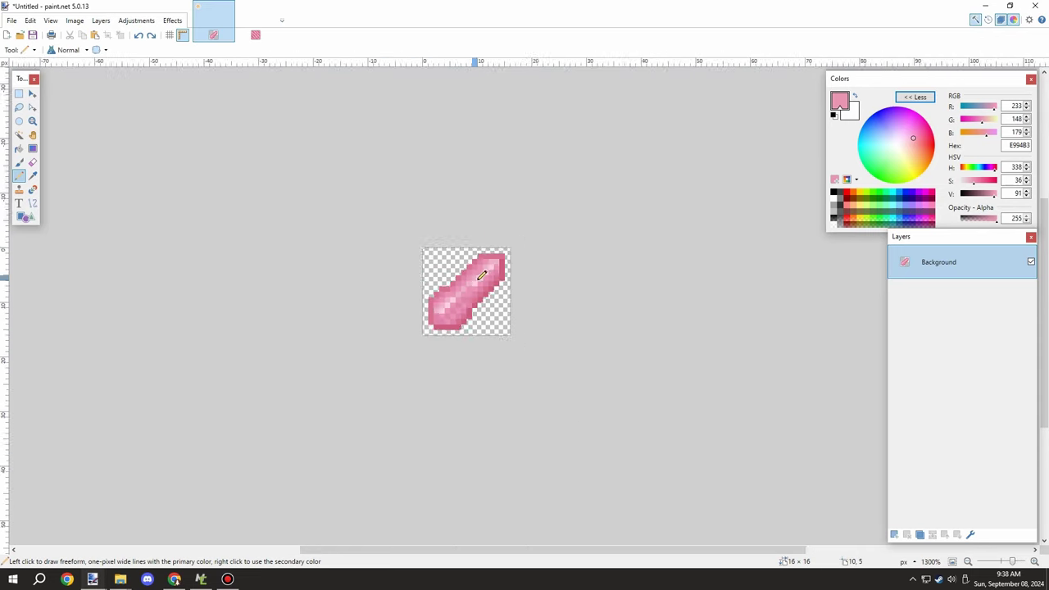
pyautogui.scroll(4, 469, 282)
pyautogui.scroll(3, 467, 287)
# Sample FECEDF and try extending the bright diagonal highlight with two pixels through the shard's middle, undoing the change
pyautogui.click(33, 176)
pyautogui.click(546, 249)
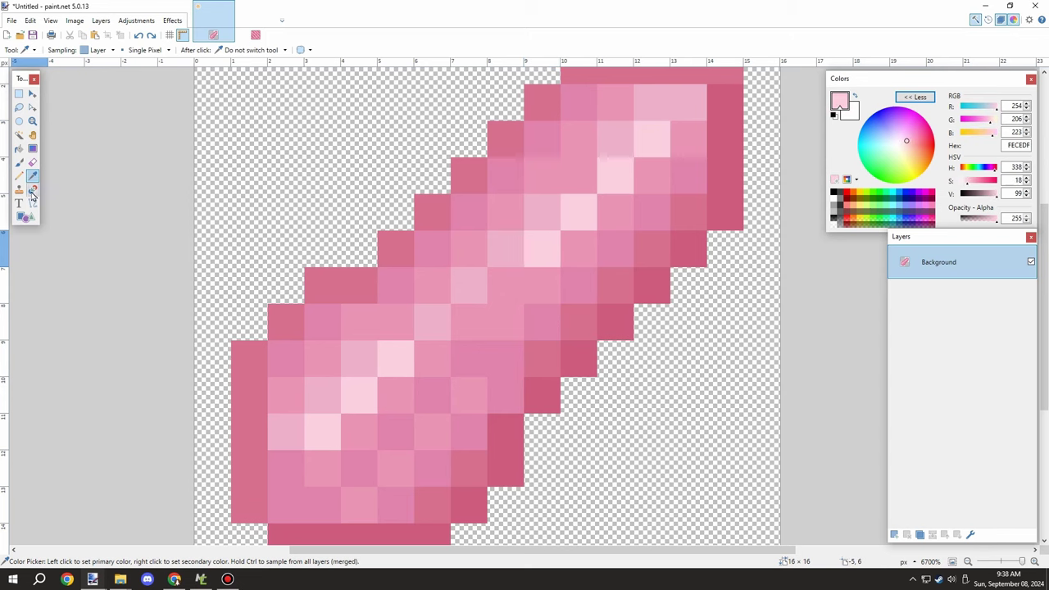
pyautogui.click(22, 179)
pyautogui.click(504, 283)
pyautogui.scroll(-5, 496, 297)
pyautogui.scroll(2, 524, 291)
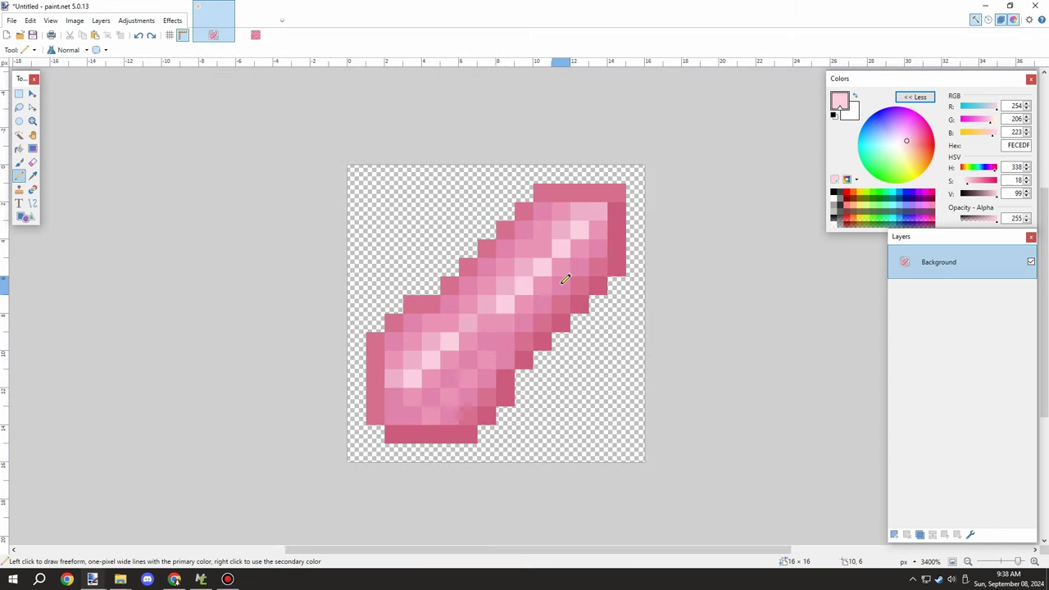
pyautogui.hotkey('ctrl', 'z')
pyautogui.scroll(-1, 524, 295)
pyautogui.scroll(2, 492, 313)
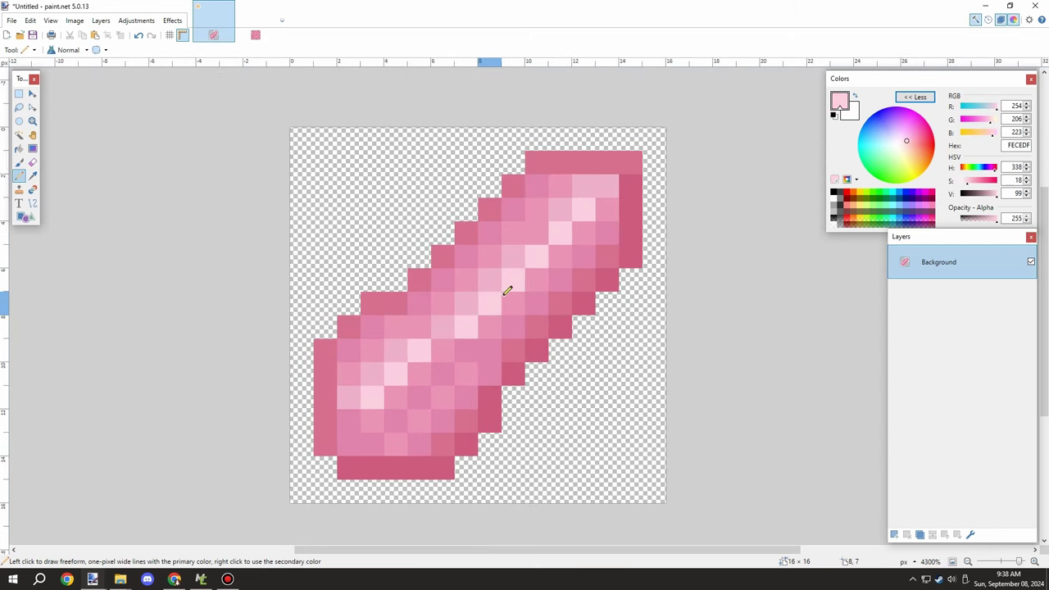
pyautogui.scroll(-3, 516, 289)
pyautogui.scroll(4, 490, 291)
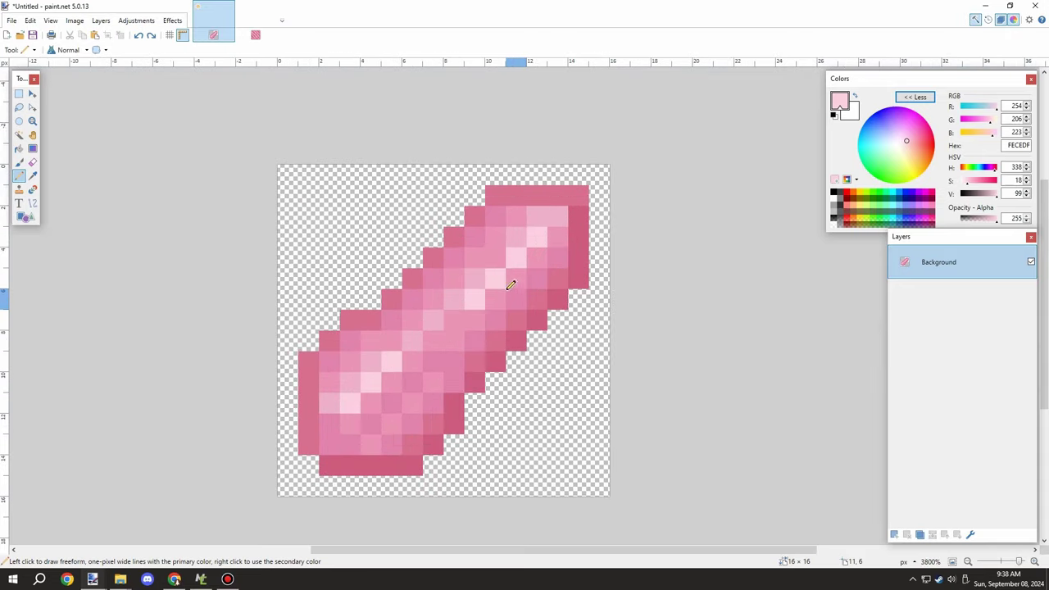
# Sample ECB0C9 and try widening the softer highlight with pixels near the shard's middle
pyautogui.scroll(-5, 480, 277)
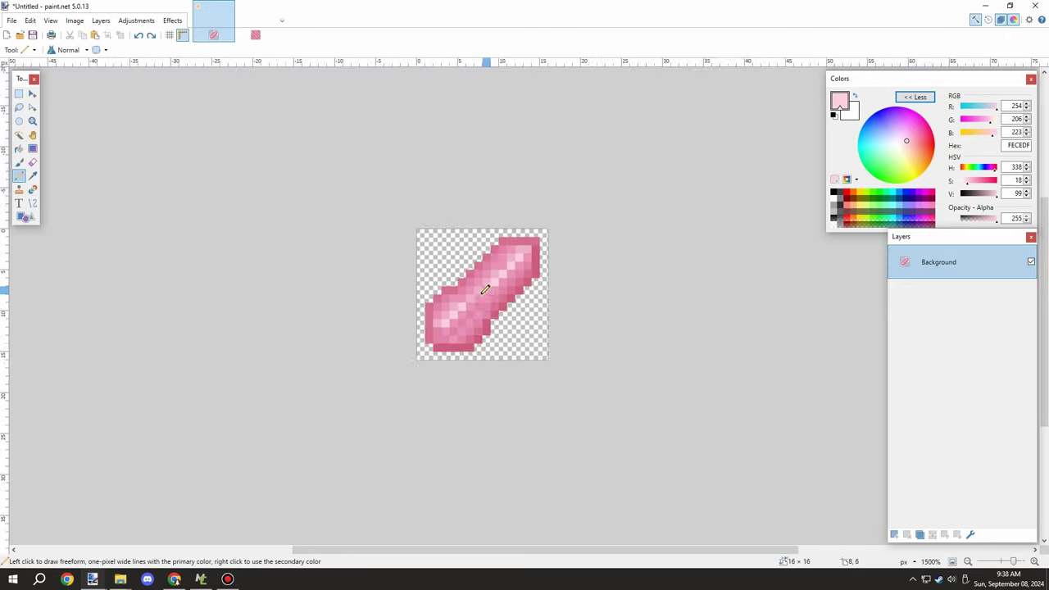
pyautogui.scroll(3, 480, 265)
pyautogui.scroll(3, 495, 267)
pyautogui.scroll(-2, 464, 293)
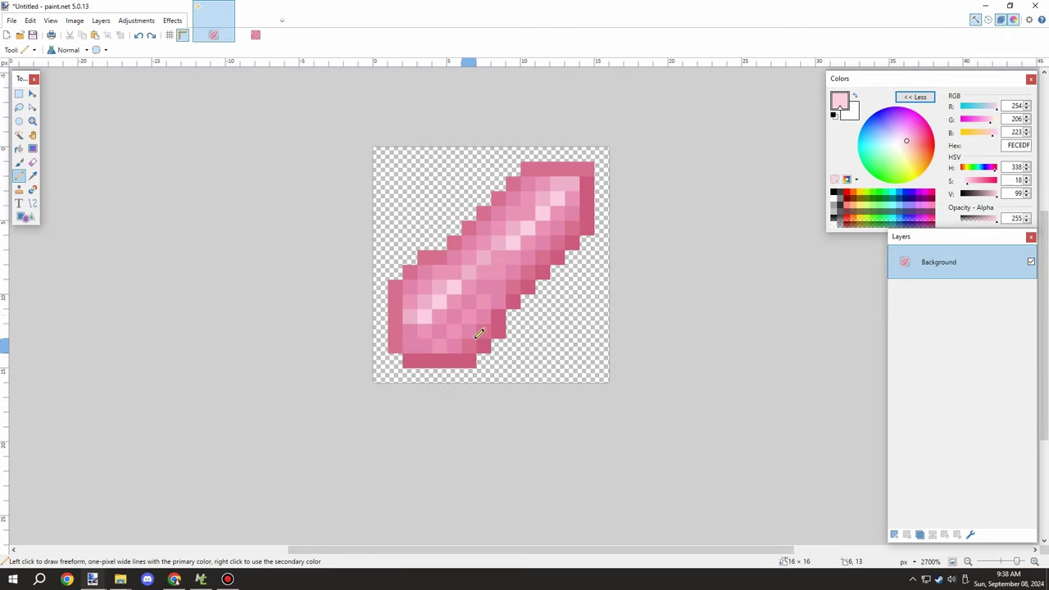
pyautogui.scroll(-1, 449, 277)
pyautogui.scroll(3, 492, 262)
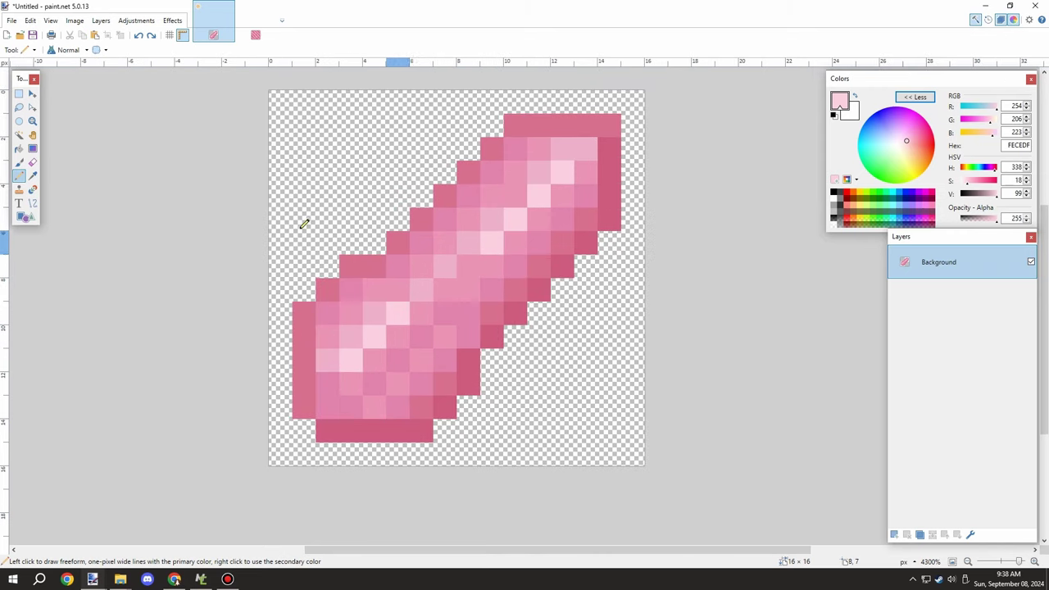
pyautogui.press('k')
pyautogui.click(505, 236)
pyautogui.click(19, 175)
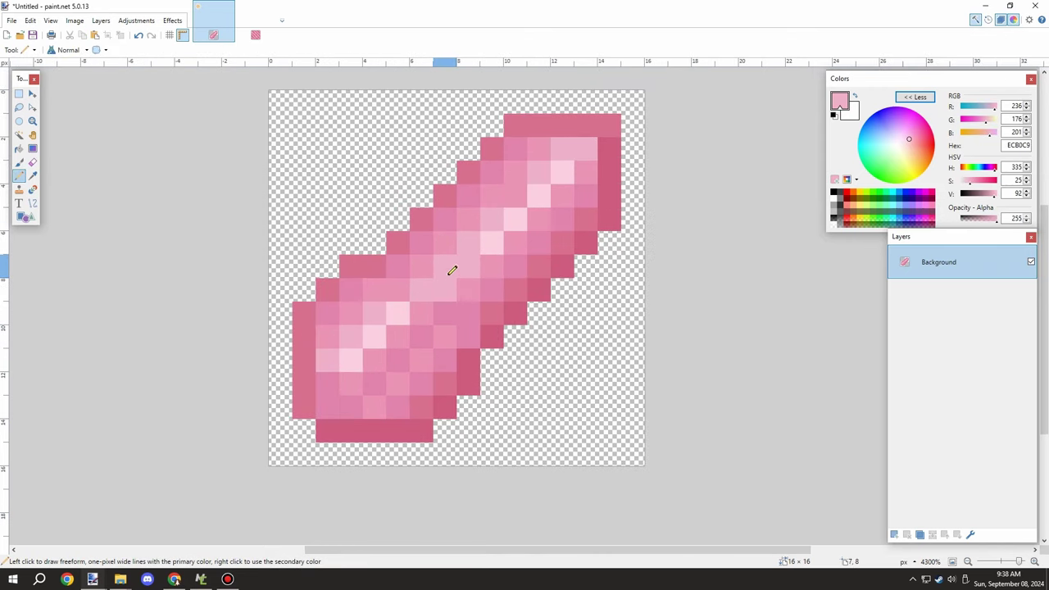
# Examine how the highlight reads across the middle of the shard at different sizes
pyautogui.scroll(-2, 452, 270)
pyautogui.scroll(-3, 435, 267)
pyautogui.scroll(2, 430, 283)
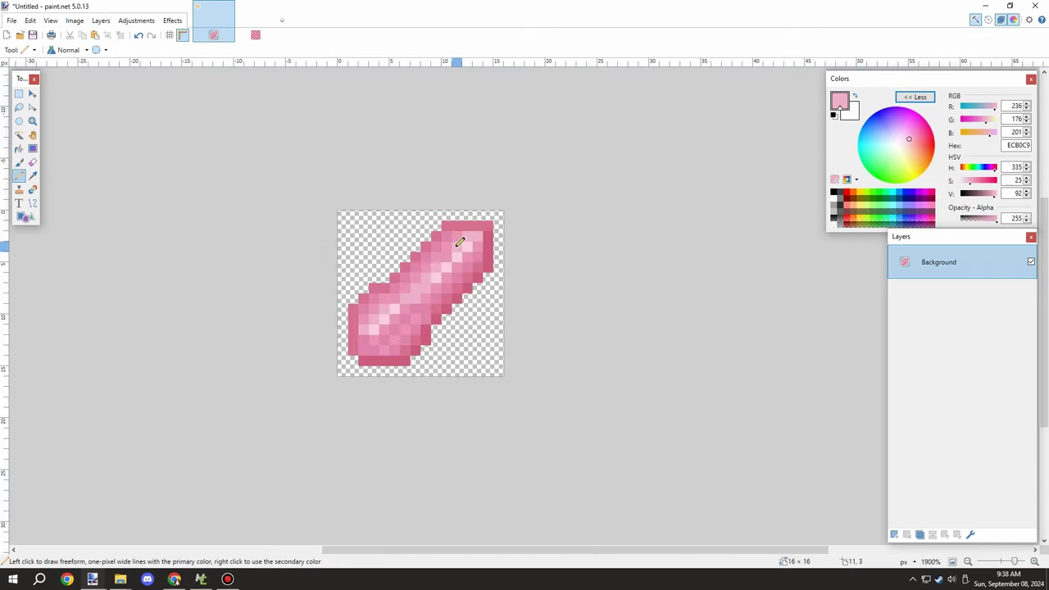
pyautogui.scroll(-1, 428, 293)
pyautogui.scroll(1, 426, 297)
pyautogui.scroll(4, 427, 298)
pyautogui.scroll(-6, 429, 335)
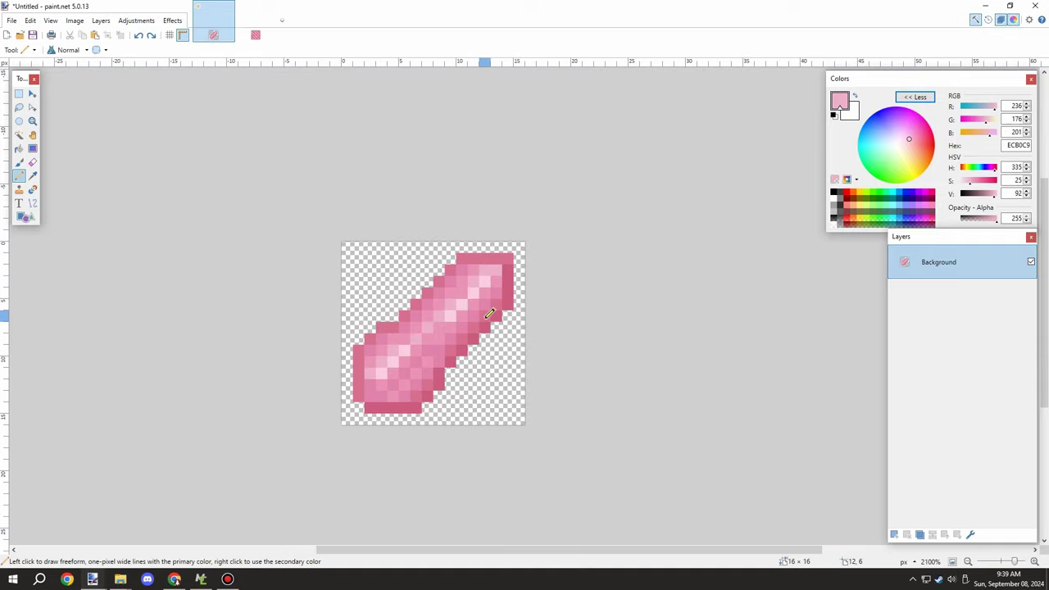
pyautogui.scroll(4, 480, 352)
# Select and delete the outline and corner pixels at the shard's lower-left end to cut the corner diagonally
pyautogui.click(19, 98)
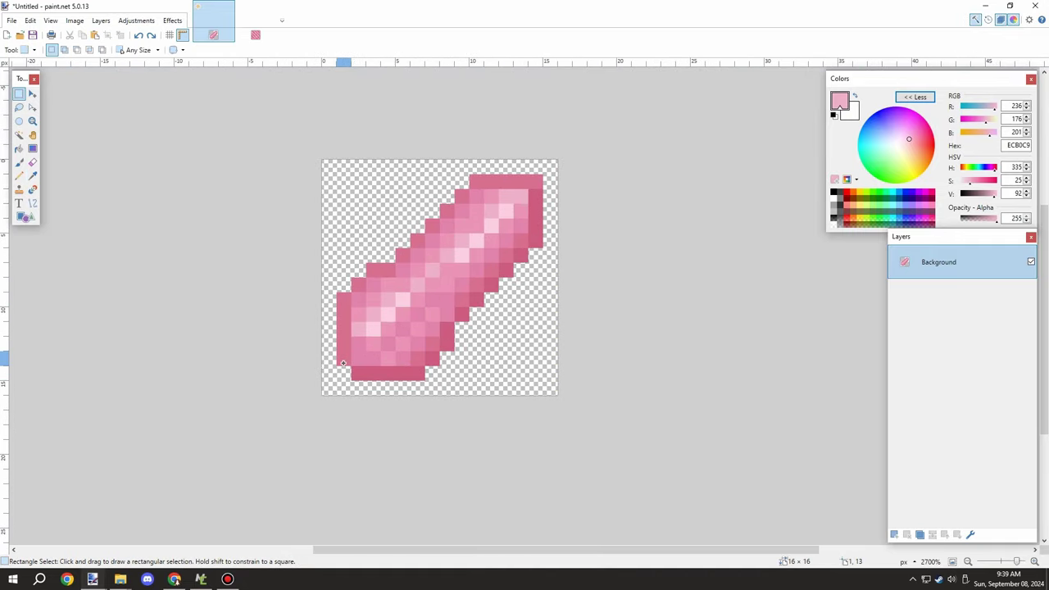
pyautogui.moveTo(344, 361); pyautogui.dragTo(346, 377)
pyautogui.press('Delete')
pyautogui.moveTo(344, 388)
pyautogui.mouseDown()
pyautogui.moveTo(358, 372)
pyautogui.moveTo(344, 356)
pyautogui.mouseUp()
pyautogui.press('Delete')
pyautogui.press('Delete')
pyautogui.moveTo(358, 358)
pyautogui.mouseDown()
pyautogui.moveTo(353, 374)
pyautogui.moveTo(372, 373)
pyautogui.mouseUp()
pyautogui.press('Delete')
pyautogui.press('Delete')
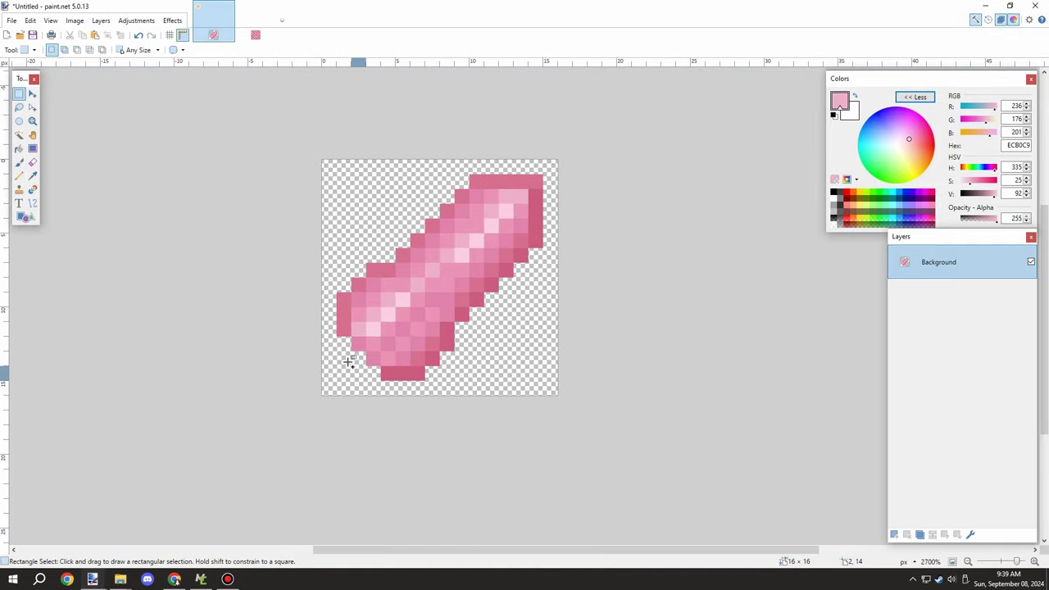
# Sample the outline colour CC5B7D and pencil two outline pixels diagonally along the shard's cut lower-left corner
pyautogui.scroll(-3, 351, 362)
pyautogui.scroll(3, 368, 362)
pyautogui.click(33, 176)
pyautogui.click(382, 375)
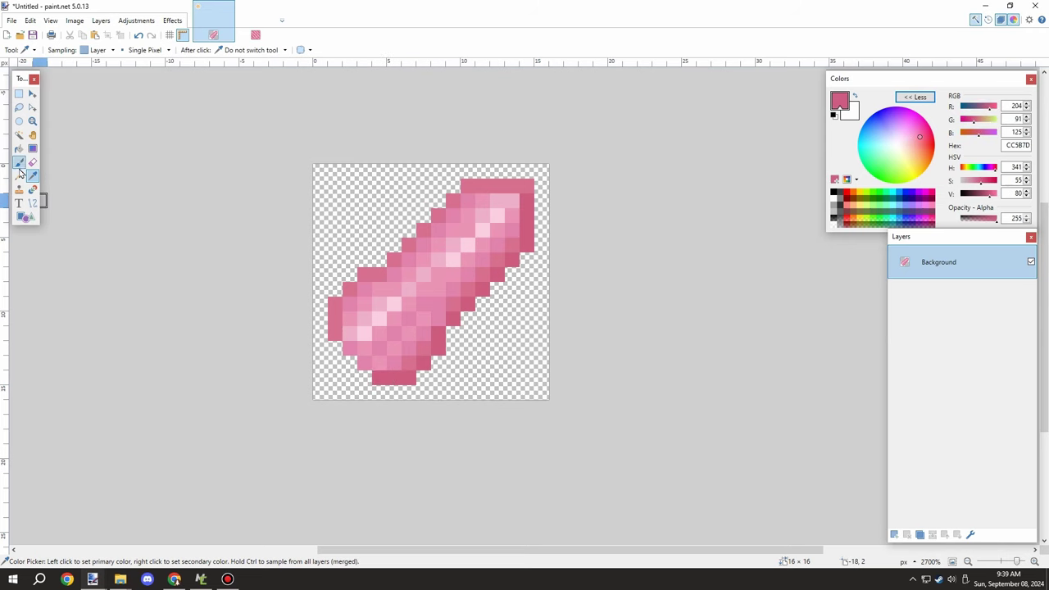
pyautogui.click(19, 175)
pyautogui.scroll(-4, 407, 324)
pyautogui.scroll(3, 417, 281)
pyautogui.scroll(-4, 434, 284)
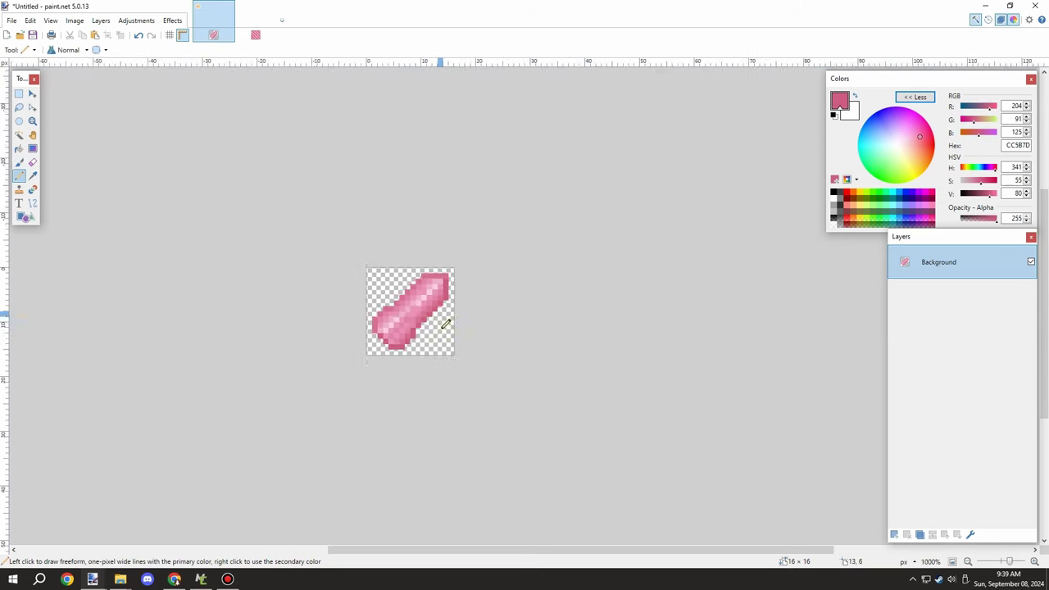
# Examine the shard's silhouette with its cut corner at several zoom levels
pyautogui.scroll(4, 434, 323)
pyautogui.scroll(-3, 434, 321)
pyautogui.scroll(3, 410, 306)
pyautogui.scroll(-1, 412, 303)
pyautogui.scroll(3, 409, 310)
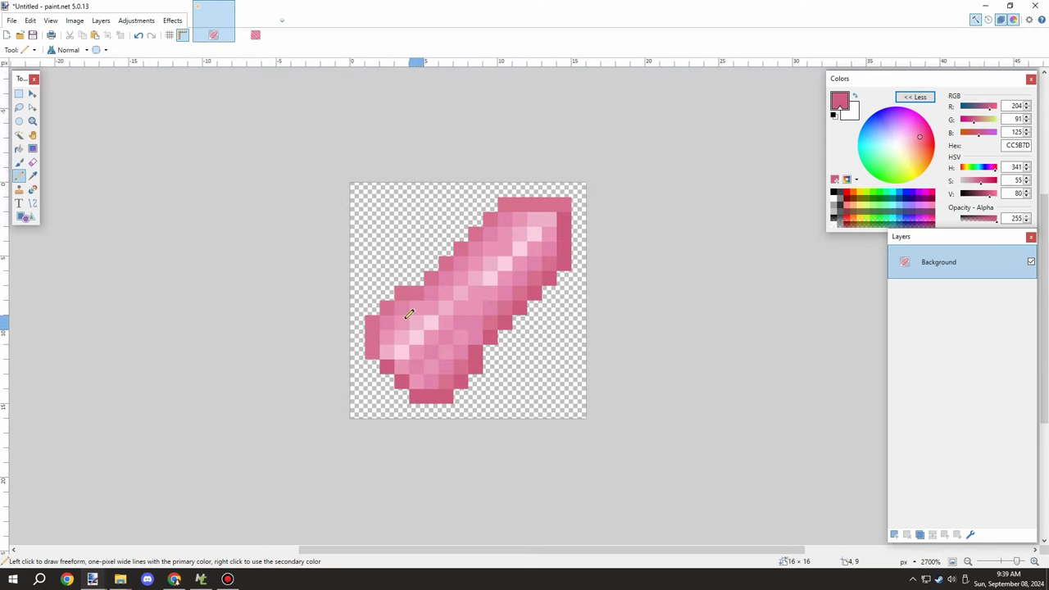
pyautogui.scroll(-5, 497, 251)
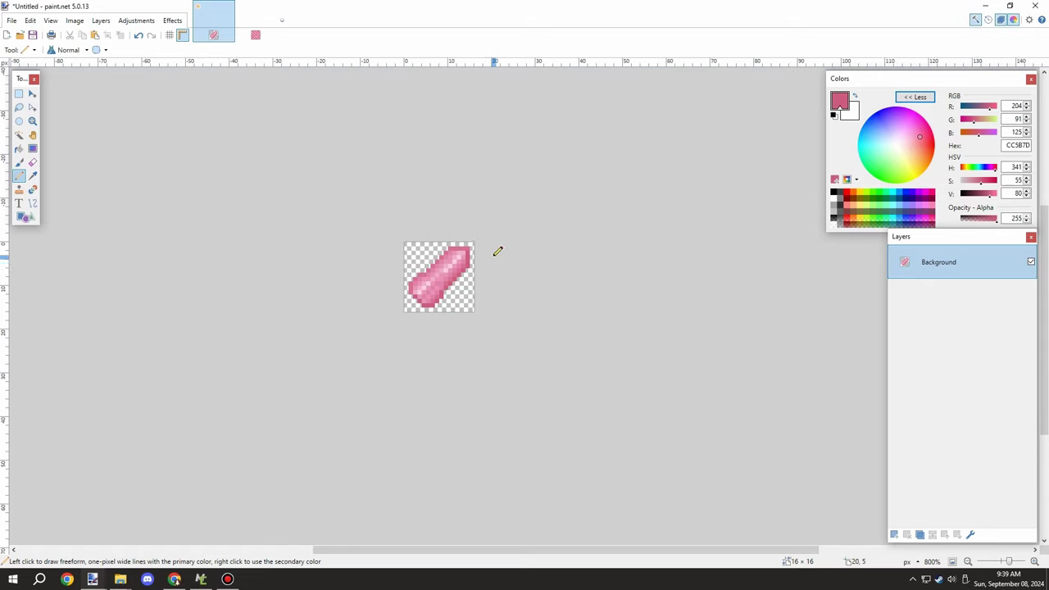
pyautogui.scroll(5, 391, 181)
pyautogui.scroll(-1, 391, 320)
pyautogui.scroll(1, 391, 321)
# Save the texture to the Desktop as the PNG file rose_quartz_shard with the 32-bit depth setting
pyautogui.click(17, 22)
pyautogui.click(31, 112)
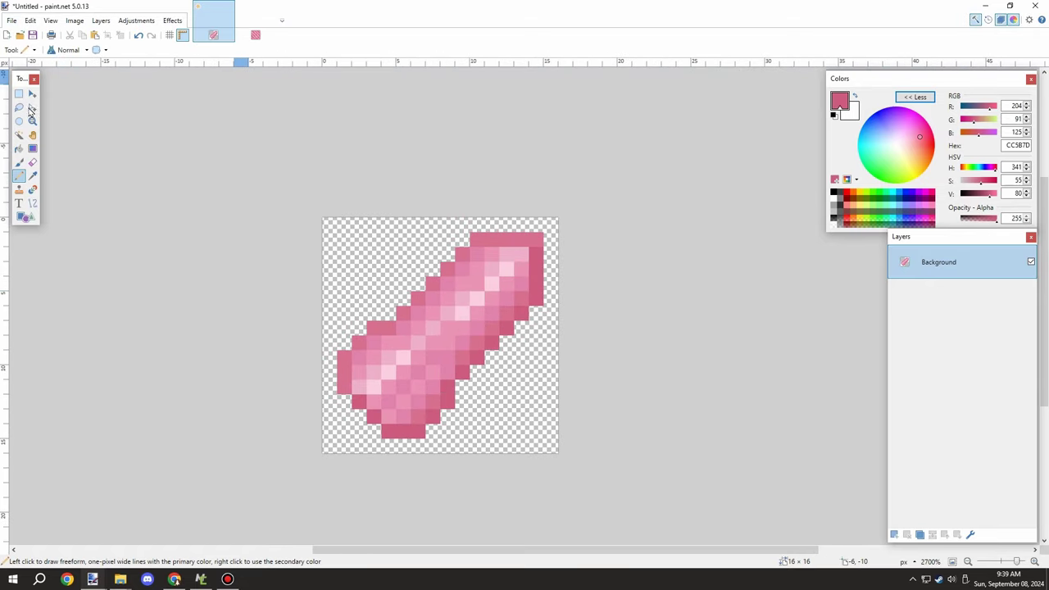
pyautogui.write('rose_quartz_shard')
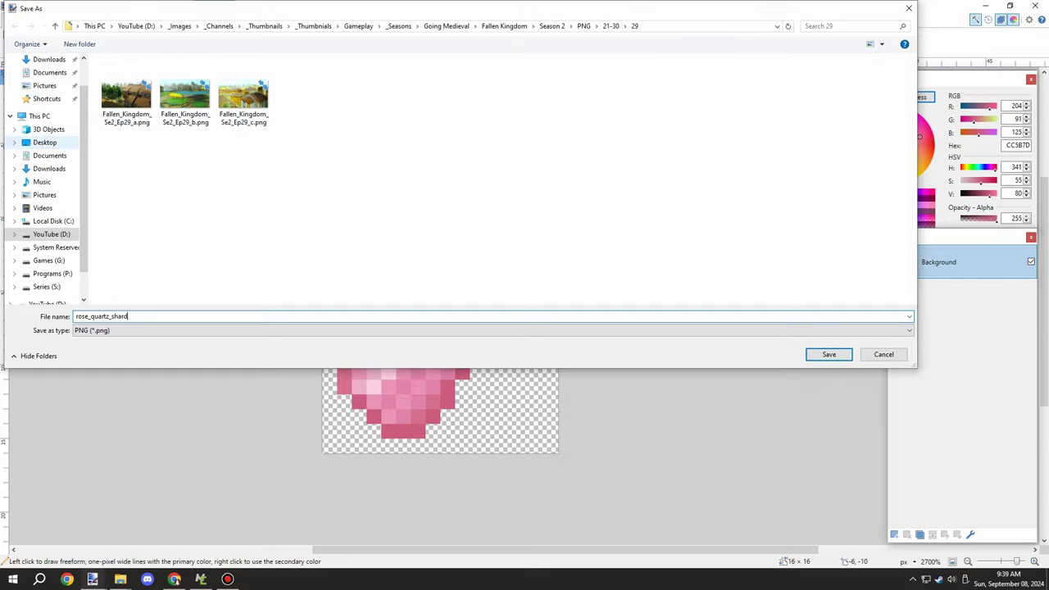
pyautogui.click(44, 143)
pyautogui.click(828, 354)
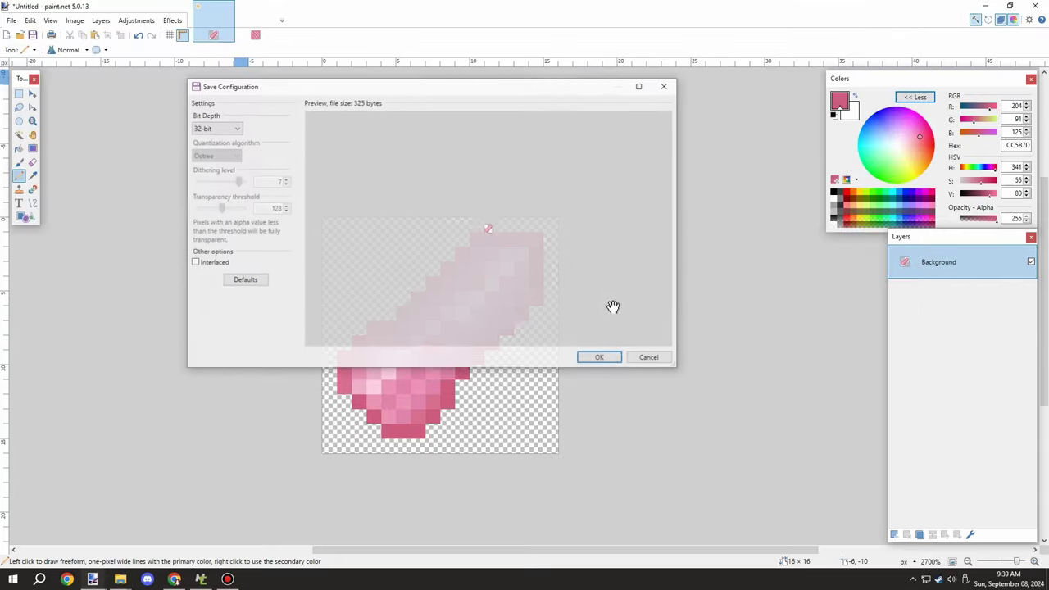
pyautogui.press('Return')
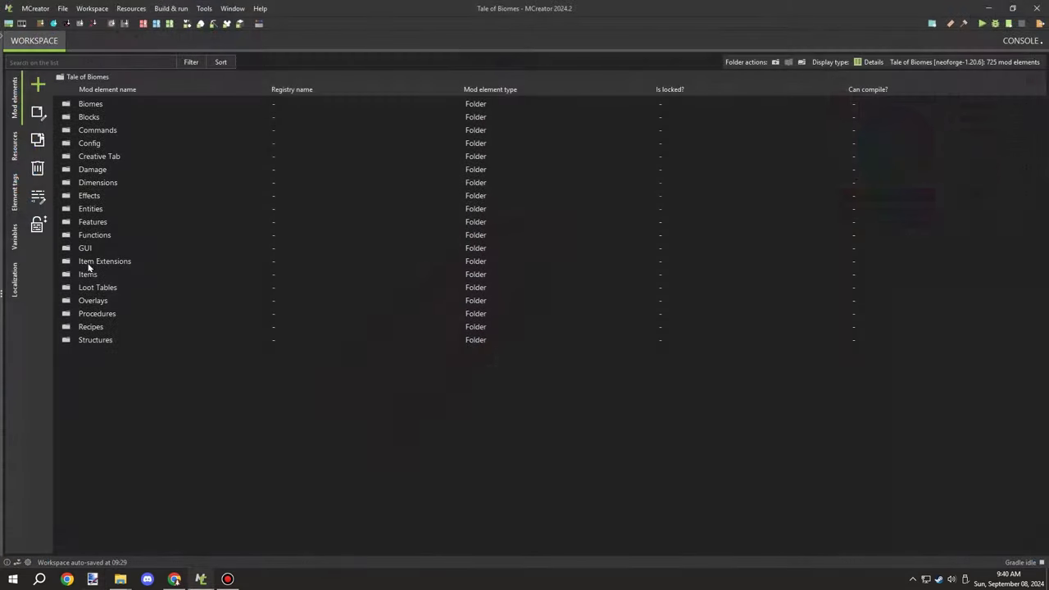
# Switch to MCreator and open the Rock folder inside Items > Resources of the Tale of Biomes workspace
pyautogui.doubleClick(87, 272)
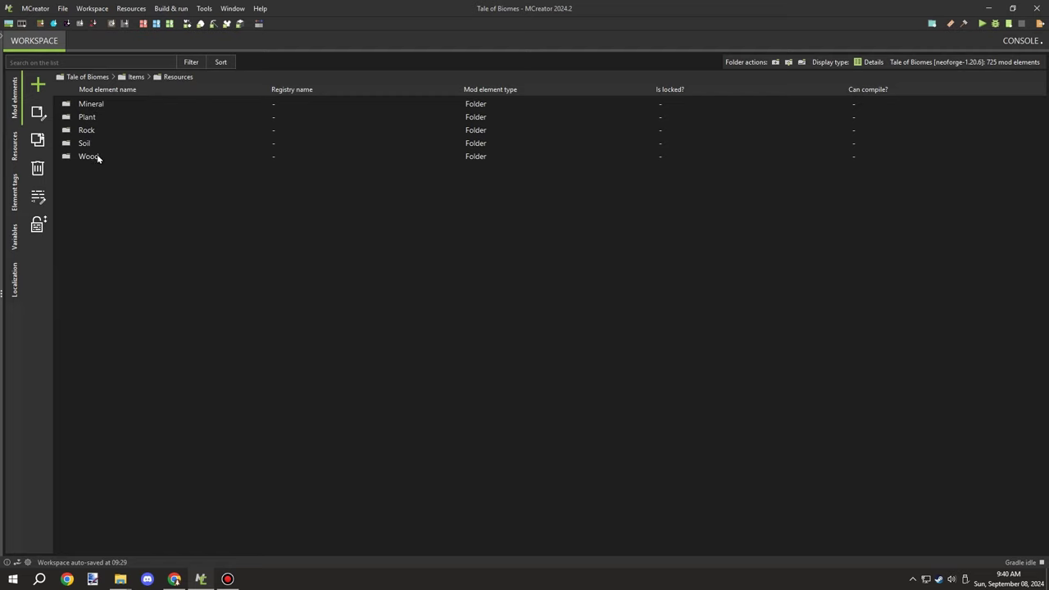
pyautogui.doubleClick(95, 128)
pyautogui.click(37, 86)
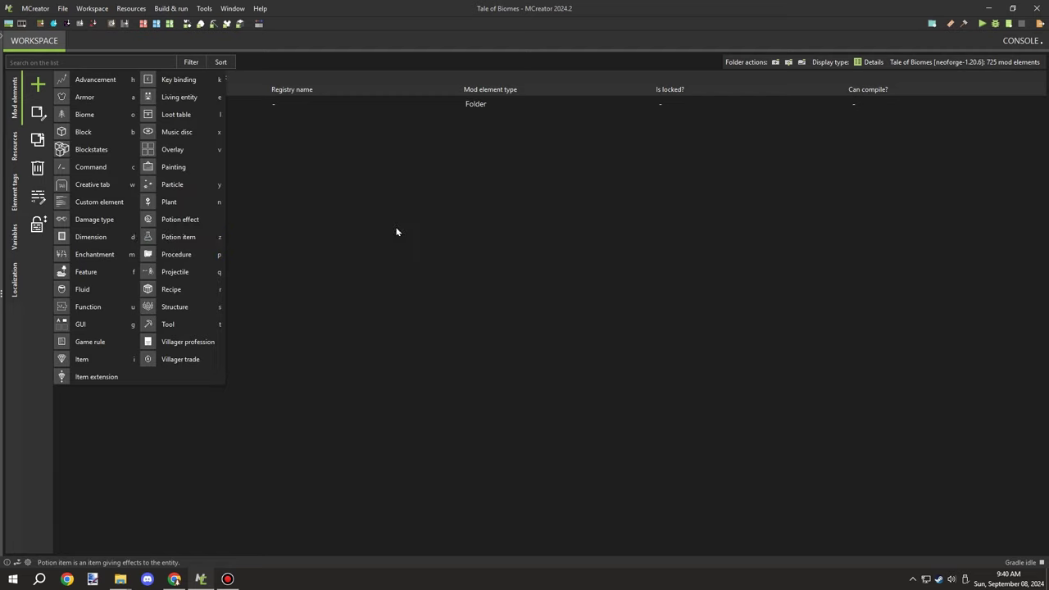
pyautogui.click(396, 232)
# Add a folder named Rose Quartz Shard inside Rock and open it
pyautogui.click(775, 62)
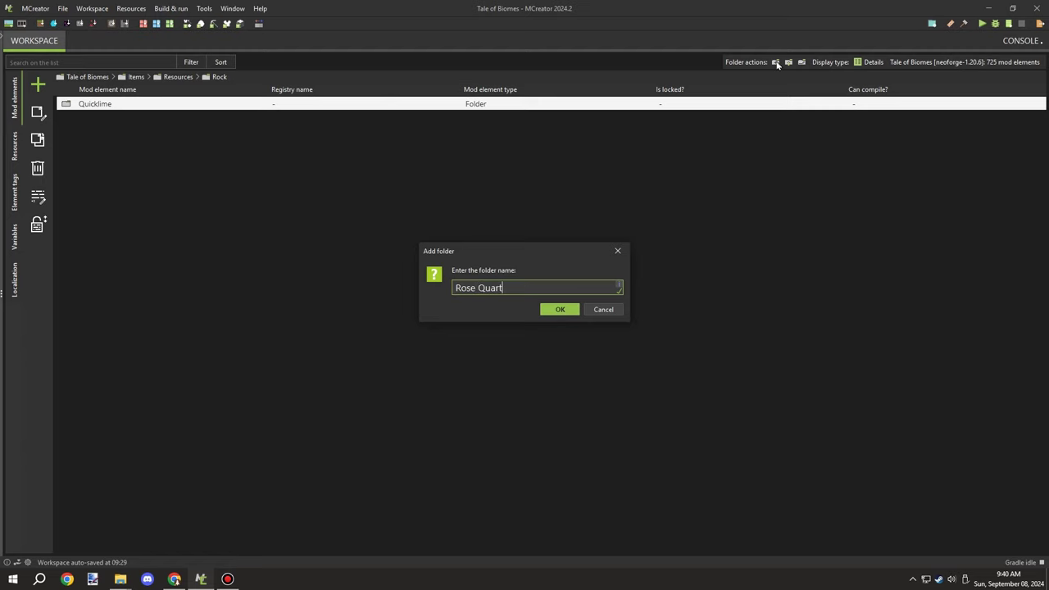
pyautogui.press('Return')
pyautogui.doubleClick(98, 118)
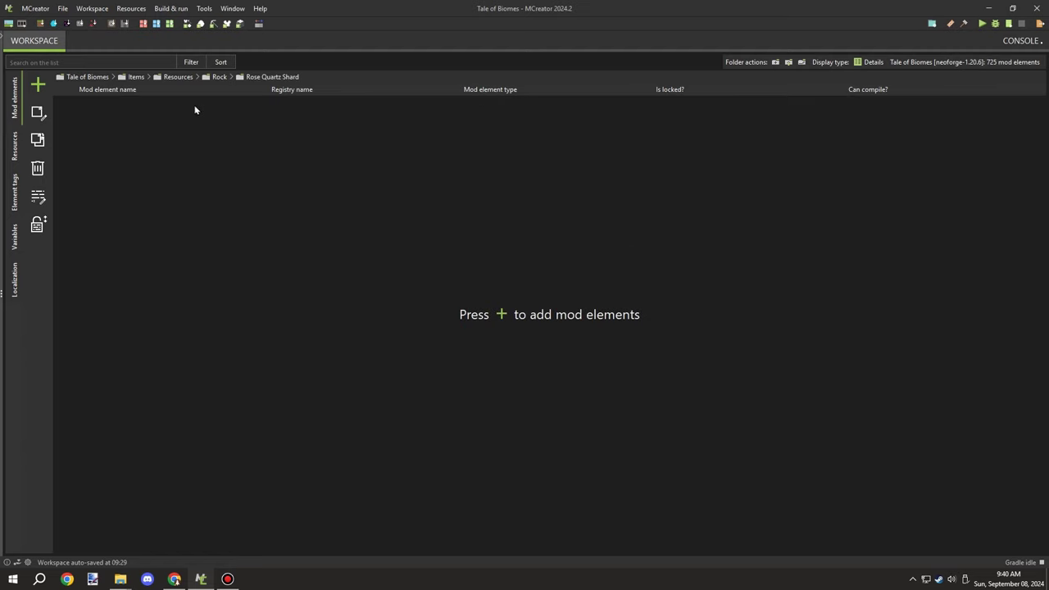
# Create a new Item mod element named RoseQuartzShard in the Rose Quartz Shard folder
pyautogui.click(37, 84)
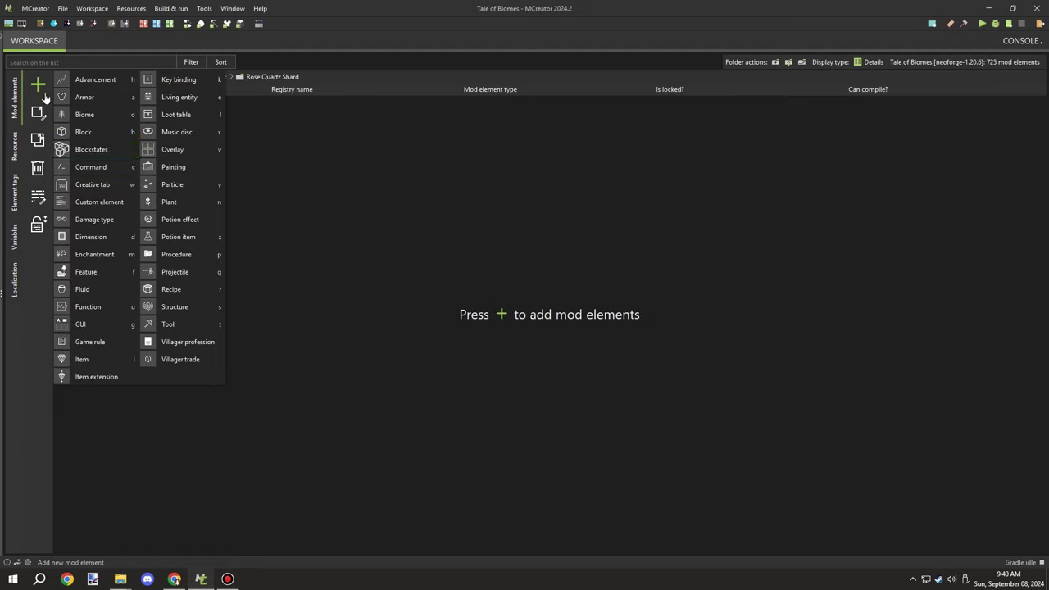
pyautogui.click(94, 359)
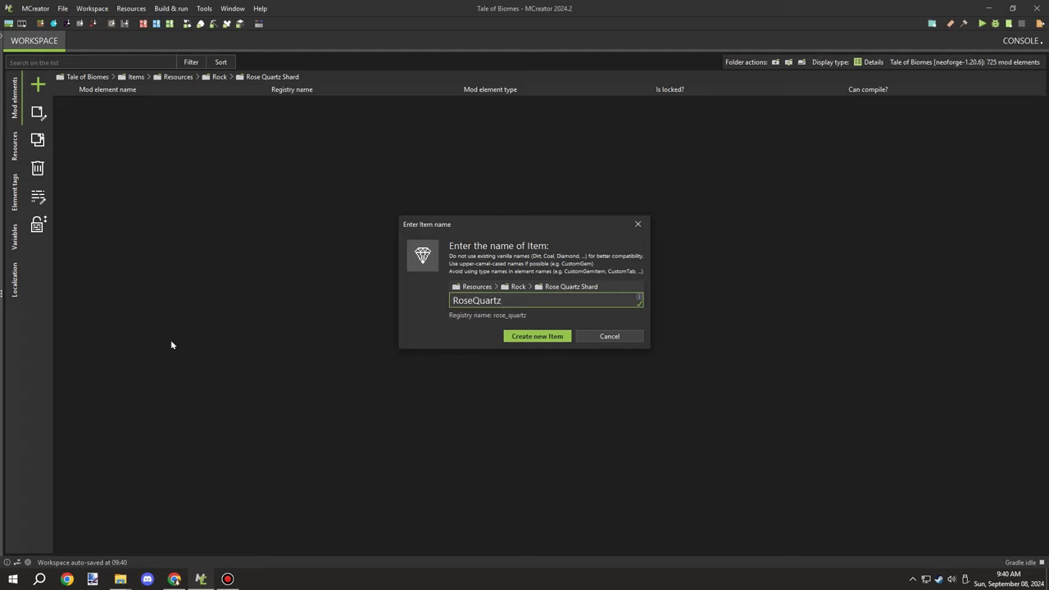
pyautogui.write('RoseQuartzShard')
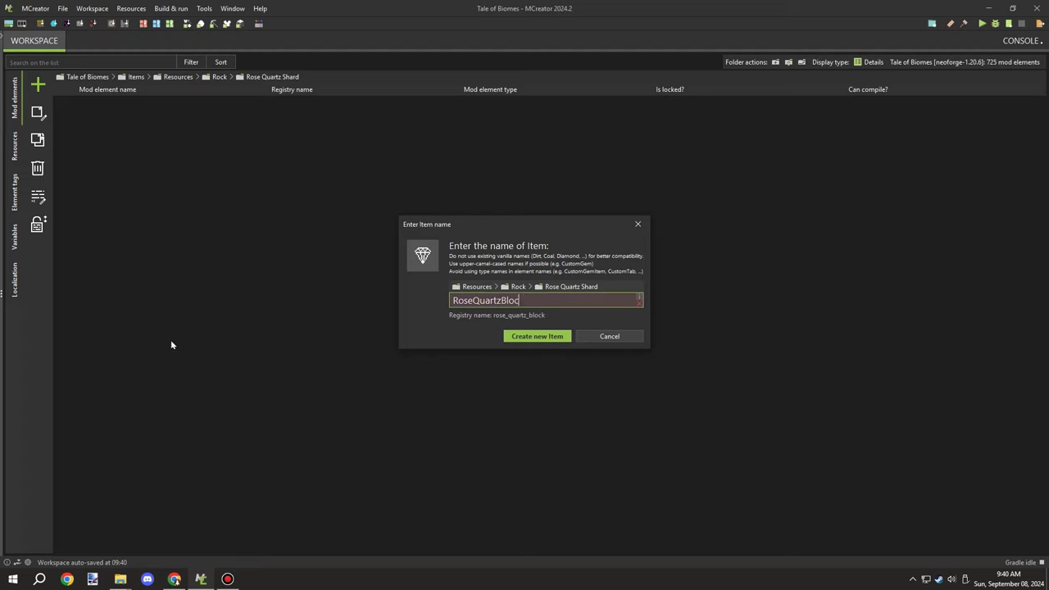
pyautogui.press('BackSpace')
pyautogui.press('BackSpace')
pyautogui.press('BackSpace')
pyautogui.press('BackSpace')
pyautogui.press('BackSpace')
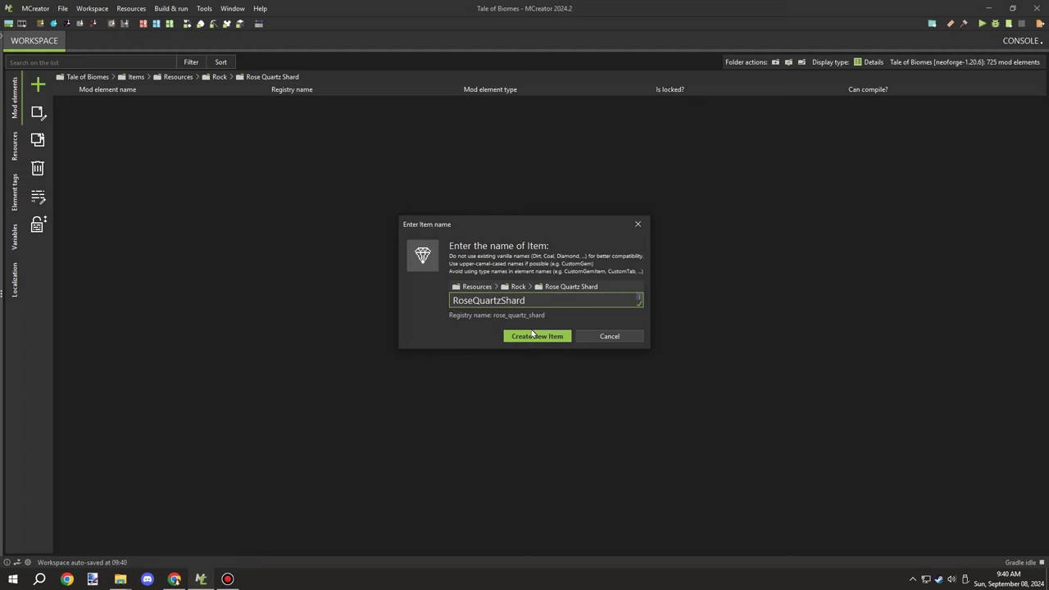
pyautogui.click(532, 334)
# Import the saved rose quartz shard image as an item texture and assign it to the item
pyautogui.click(354, 271)
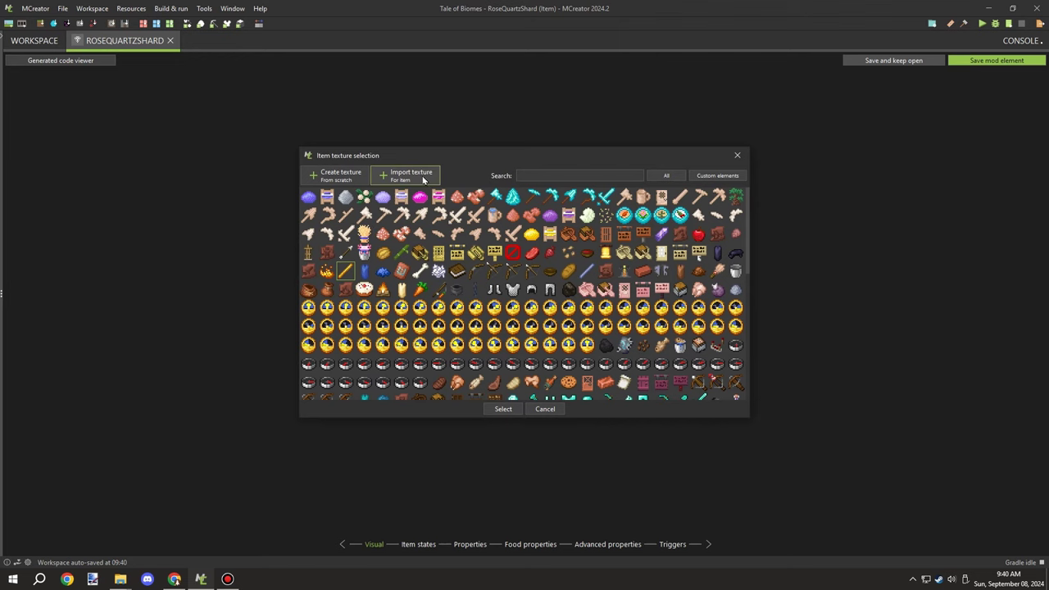
pyautogui.click(424, 179)
pyautogui.doubleClick(613, 300)
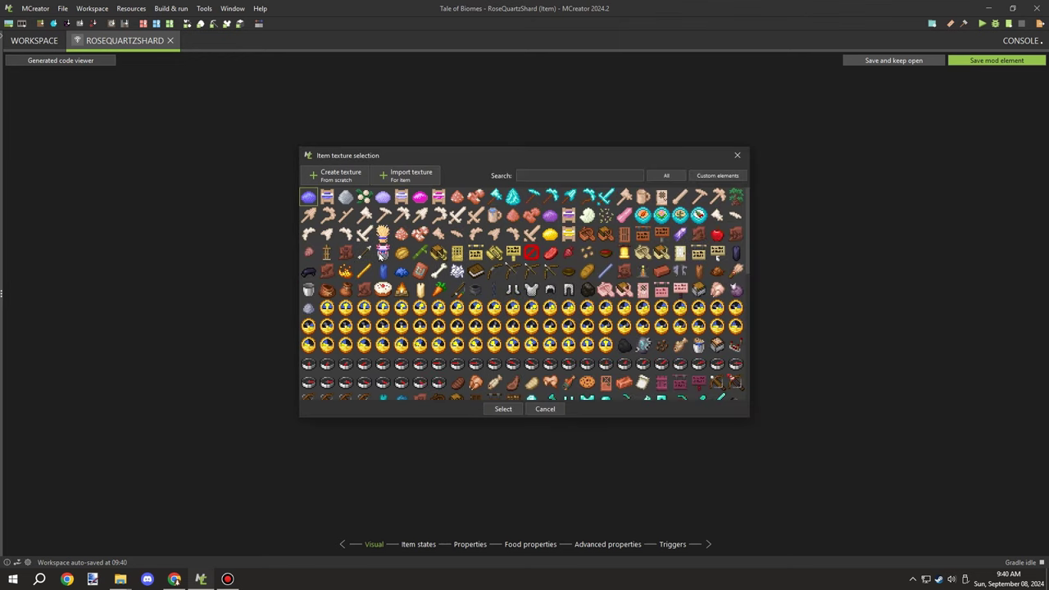
pyautogui.click(508, 408)
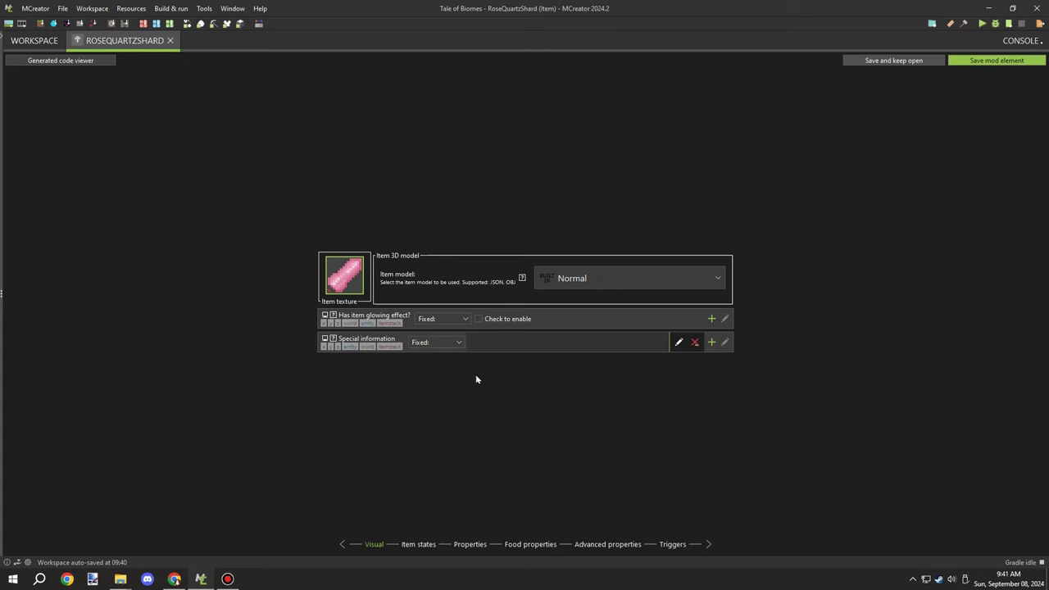
# Add the Rose Quartz Shard item to the TOBResourcesTab creative inventory tab and choose COMMON rarity
pyautogui.click(425, 545)
pyautogui.click(475, 546)
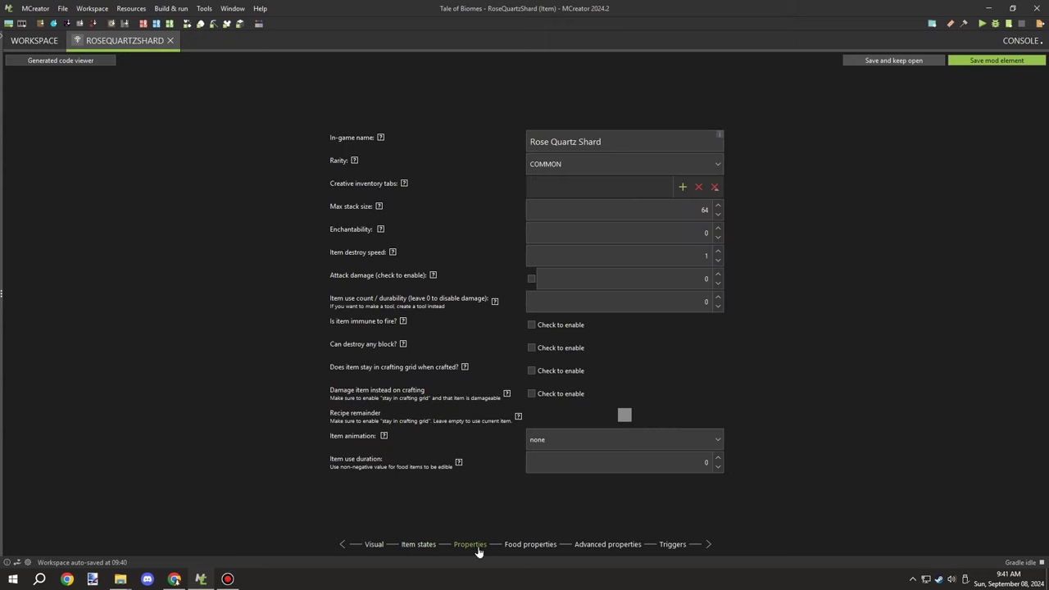
pyautogui.click(683, 187)
pyautogui.click(474, 271)
pyautogui.click(524, 376)
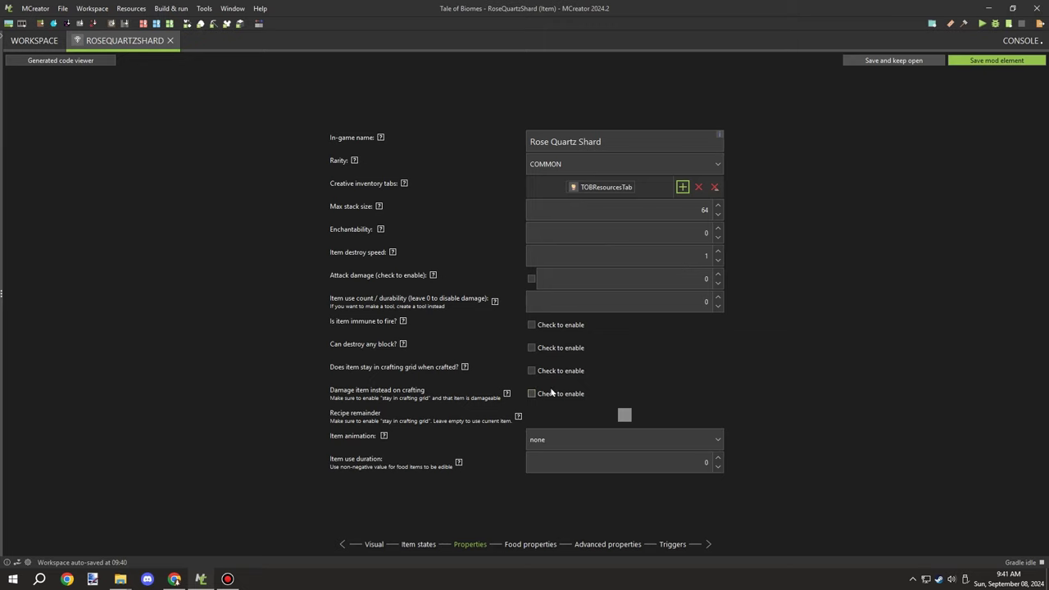
pyautogui.click(569, 167)
pyautogui.click(563, 181)
# Review the shard's food properties, advanced properties and triggers, and save the mod element
pyautogui.click(533, 543)
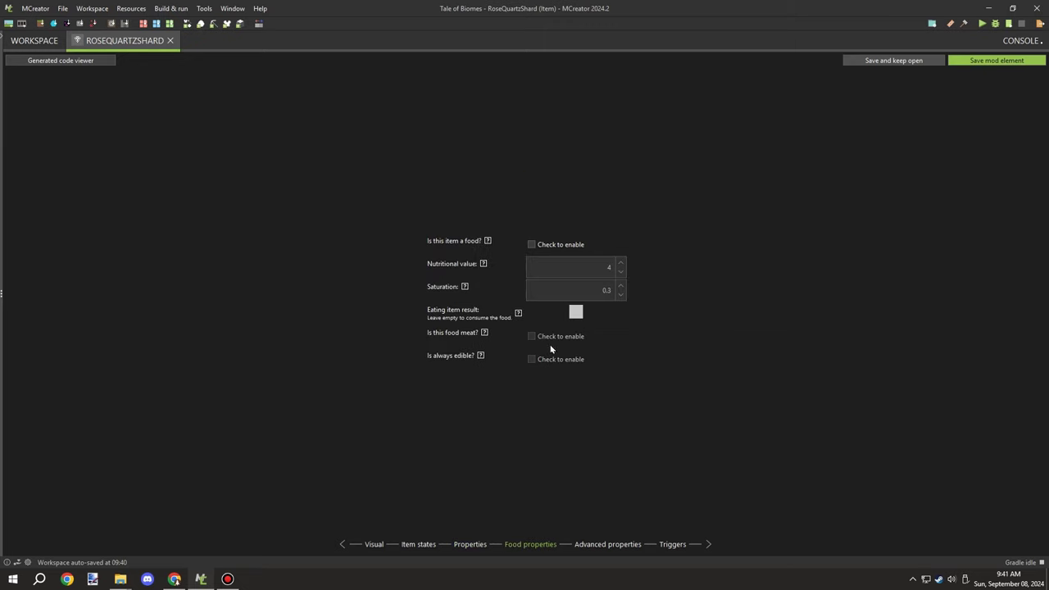
pyautogui.click(599, 545)
pyautogui.click(668, 545)
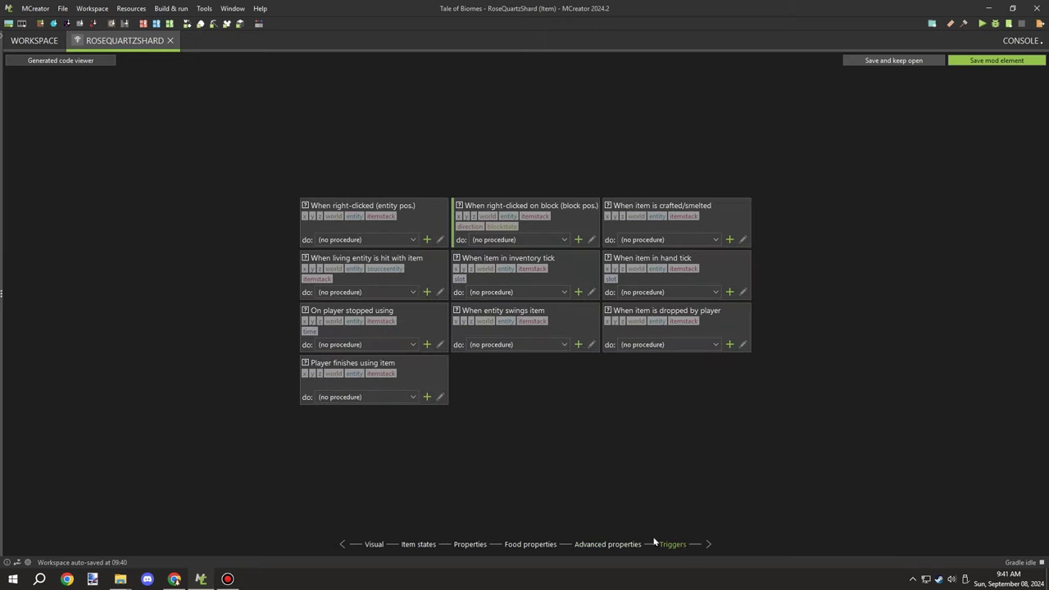
pyautogui.click(975, 60)
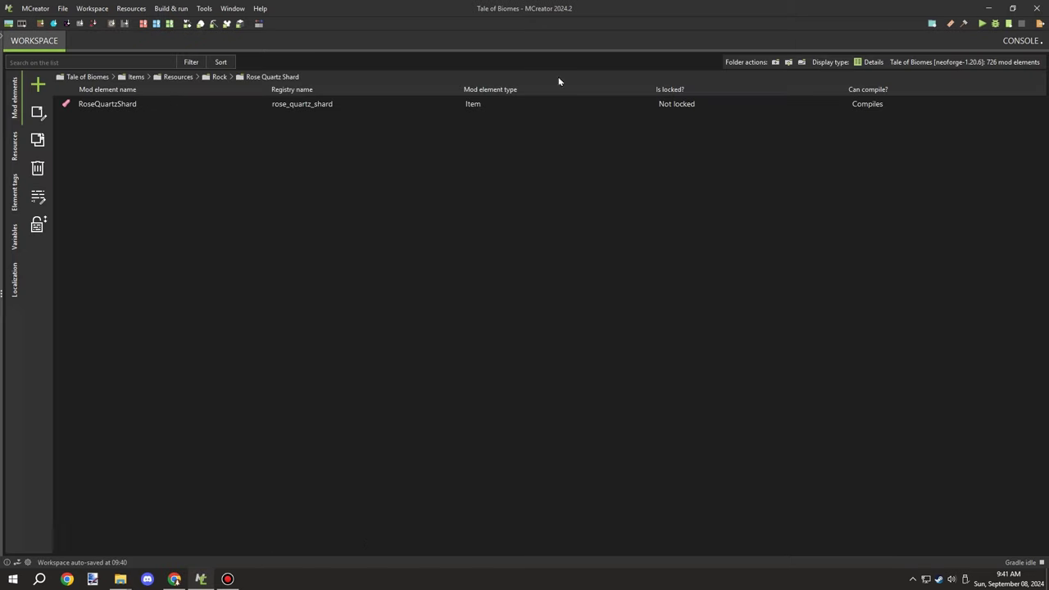
# Open the RoseQuartzCluster block from Blocks > Terrain > RoseQuartz and check its bounding box entries and visual settings
pyautogui.doubleClick(84, 78)
pyautogui.doubleClick(91, 118)
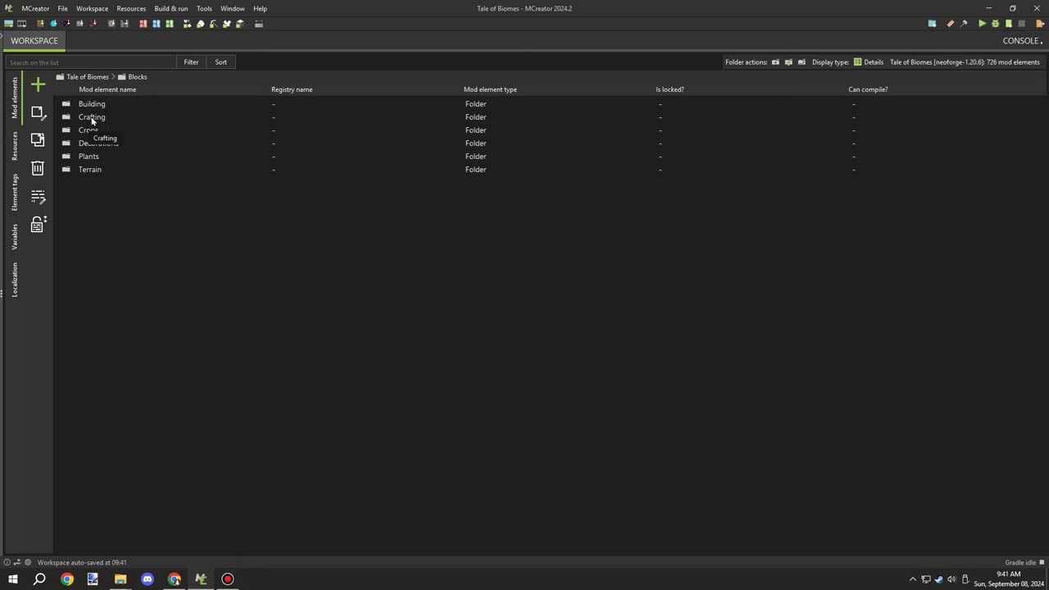
pyautogui.doubleClick(92, 169)
pyautogui.doubleClick(96, 314)
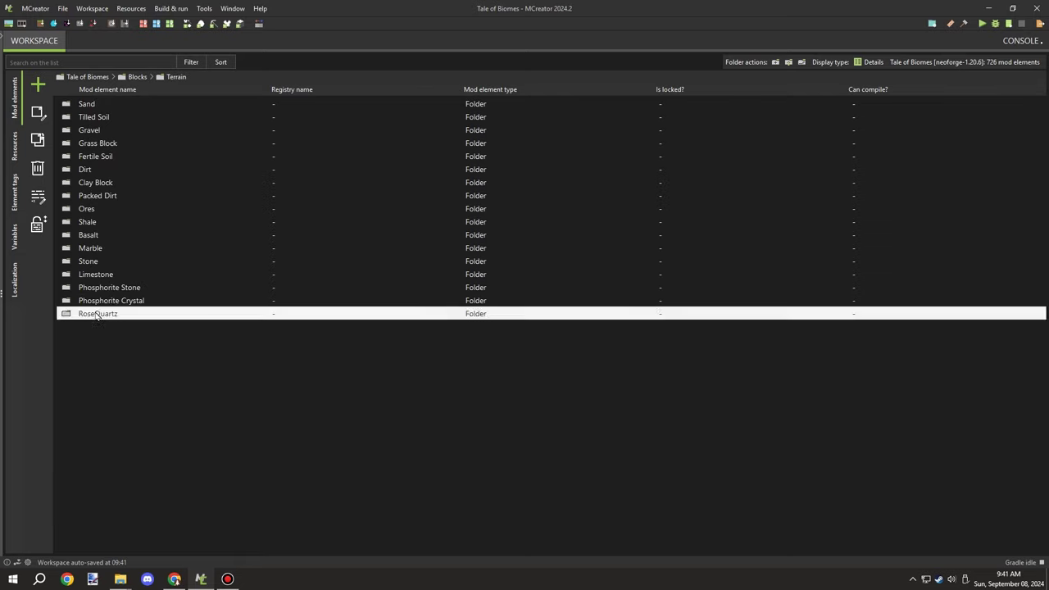
pyautogui.doubleClick(119, 131)
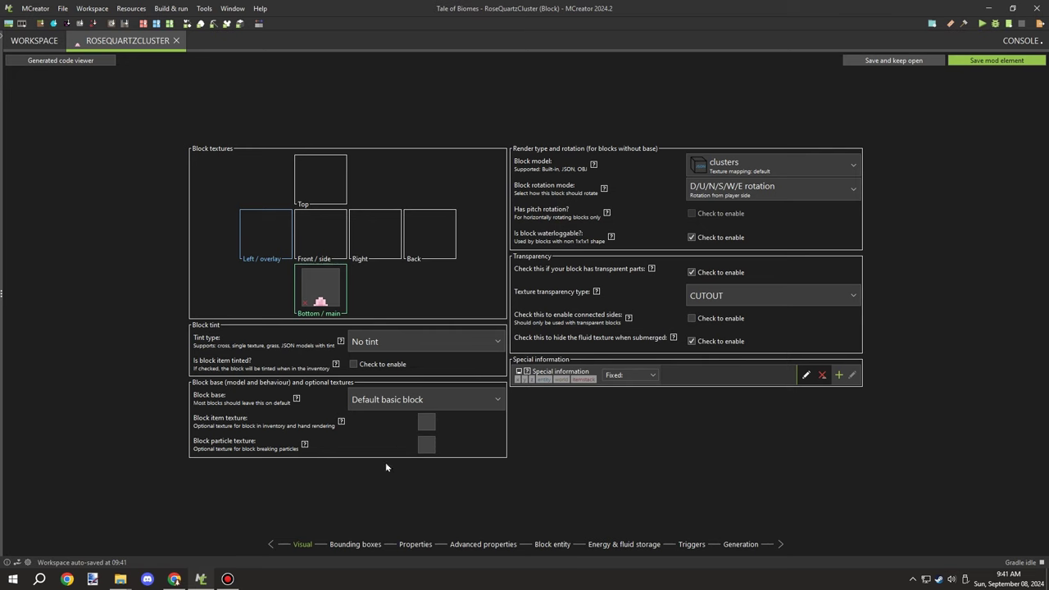
pyautogui.click(356, 544)
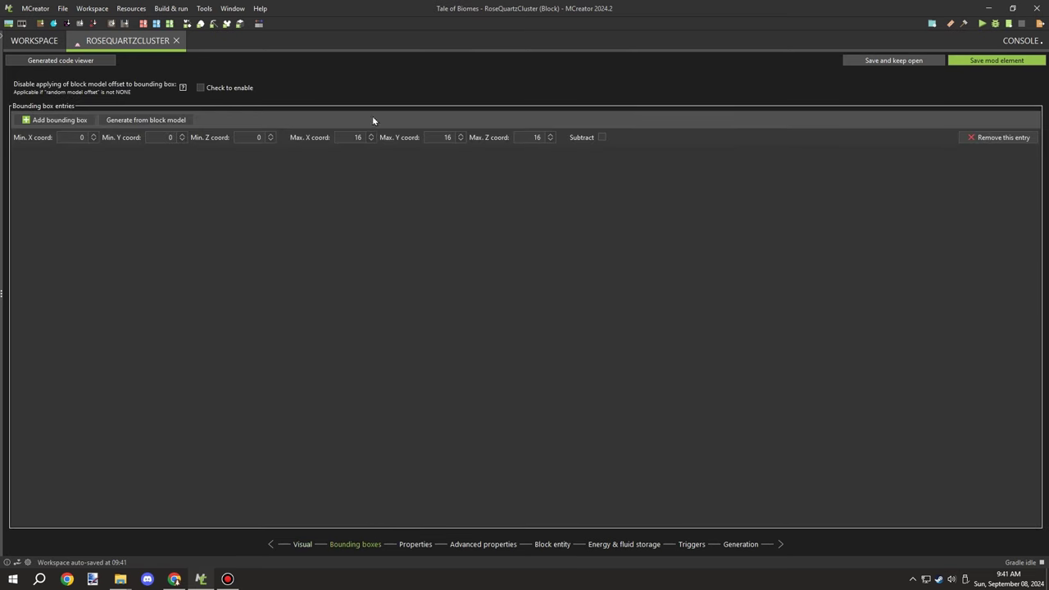
pyautogui.click(303, 544)
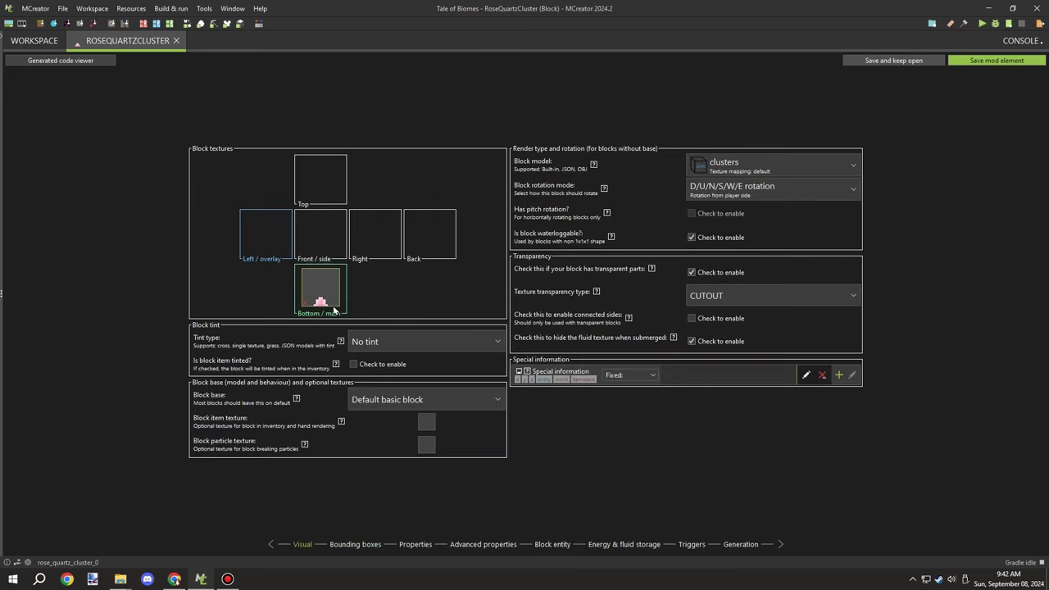
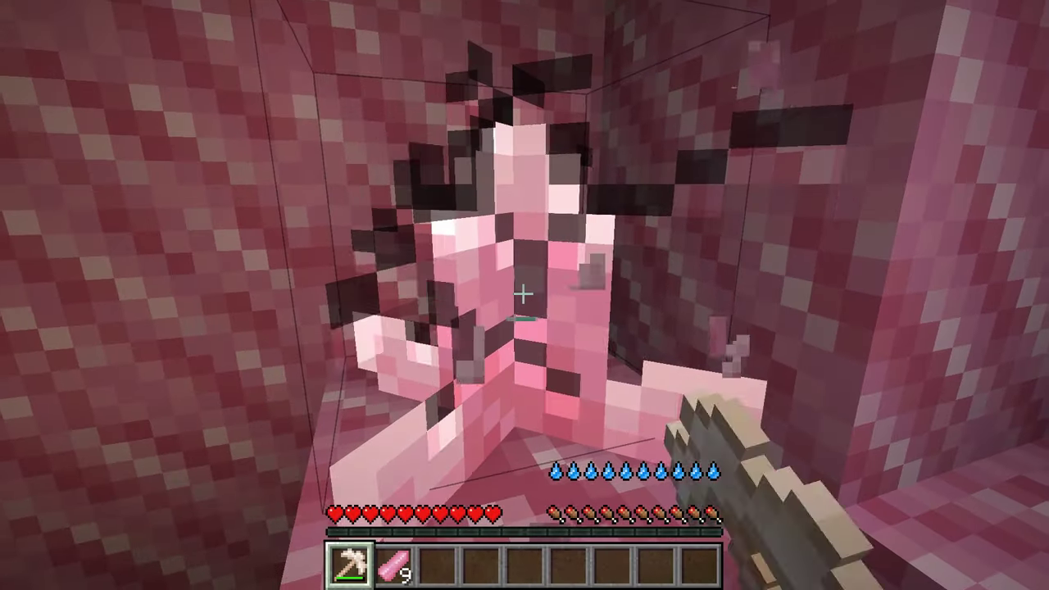
# In Minecraft, check the inventory, switch to Creative Mode, put a Piruff Pickaxe in the third hotbar slot, and return to Survival Mode
pyautogui.press('e')
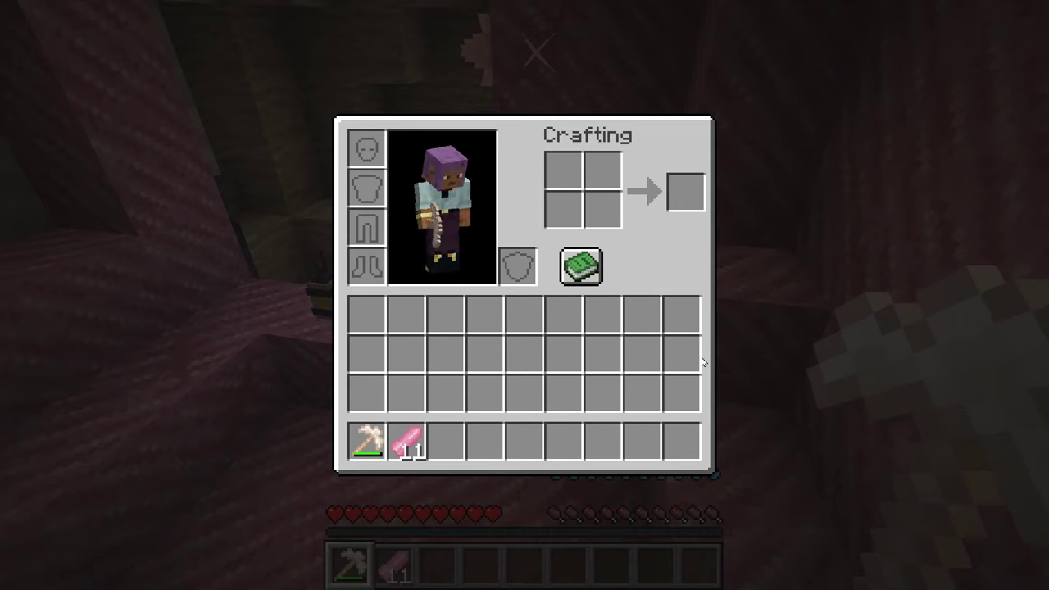
pyautogui.press('e')
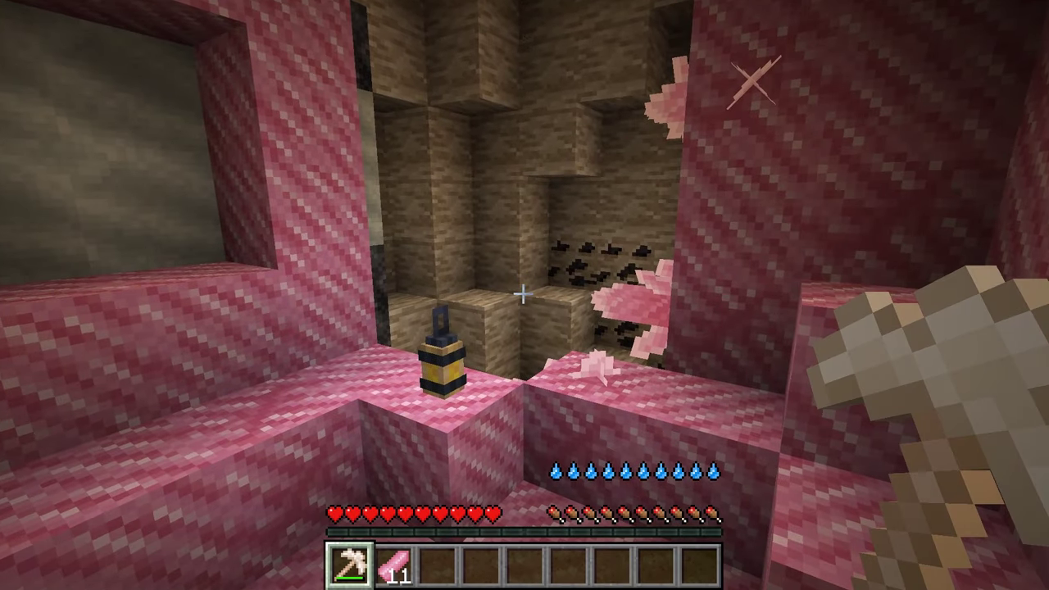
pyautogui.hotkey('F3', 'F4')
pyautogui.press('e')
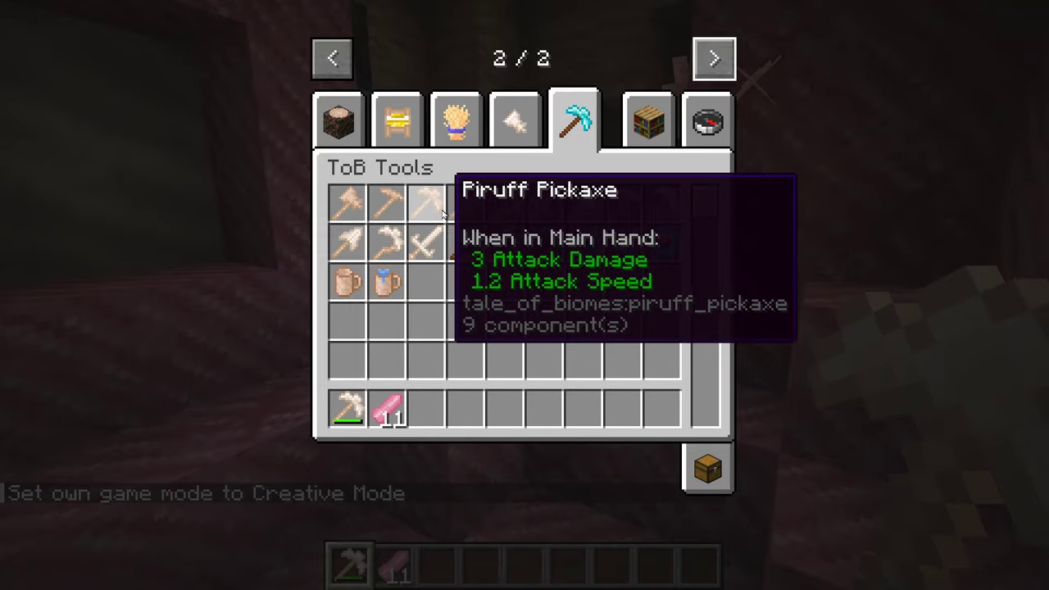
pyautogui.click(438, 410)
pyautogui.press('e')
pyautogui.hotkey('F3', 'F4')
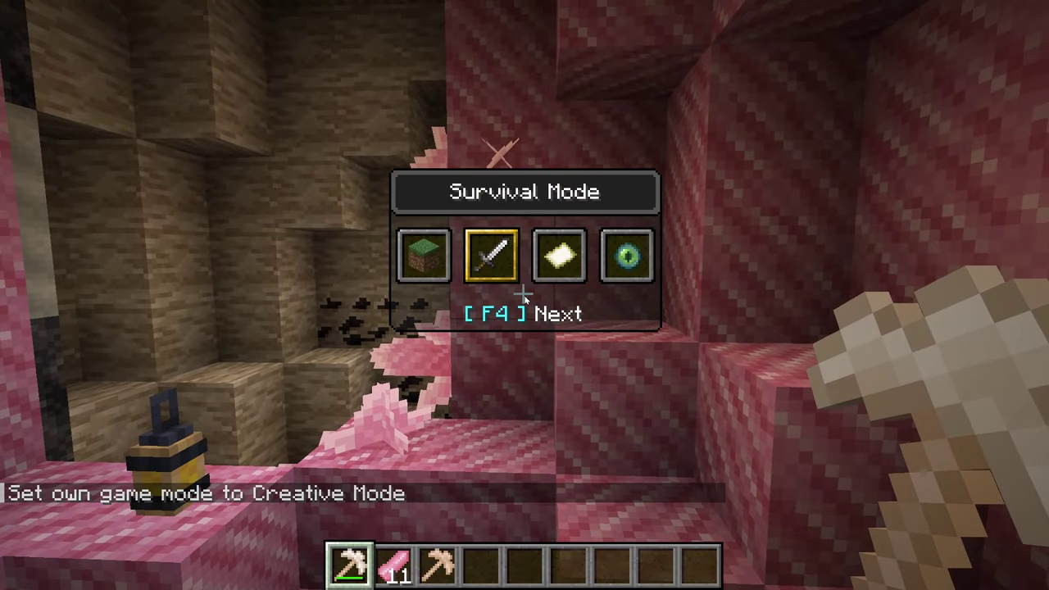
# Test mining the rose quartz with the Piruff Pickaxe and with the pickaxe in the first hotbar slot
pyautogui.scroll(-2, 524, 295)
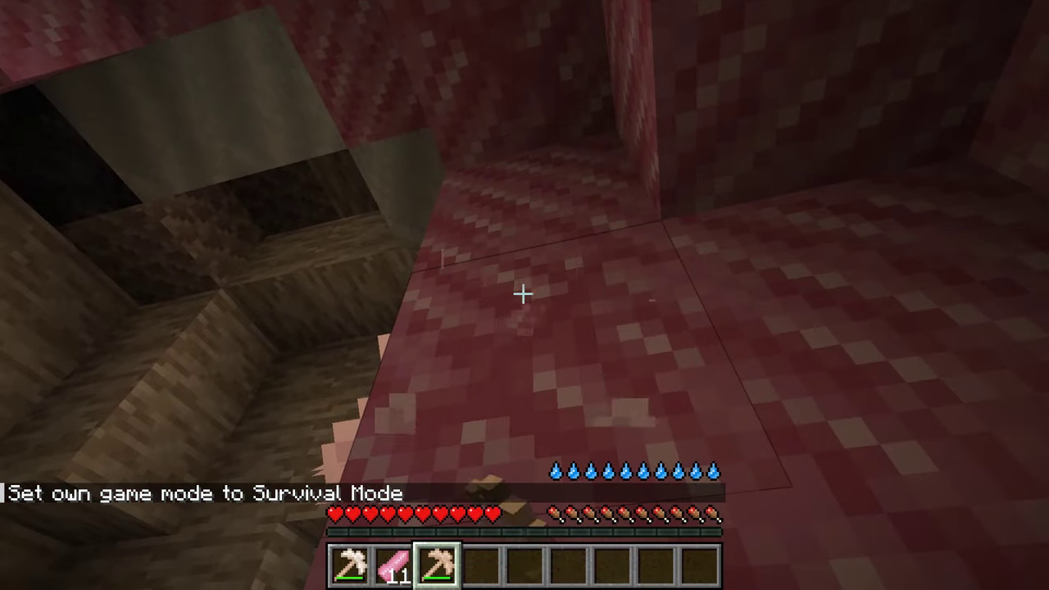
pyautogui.scroll(1, 524, 295)
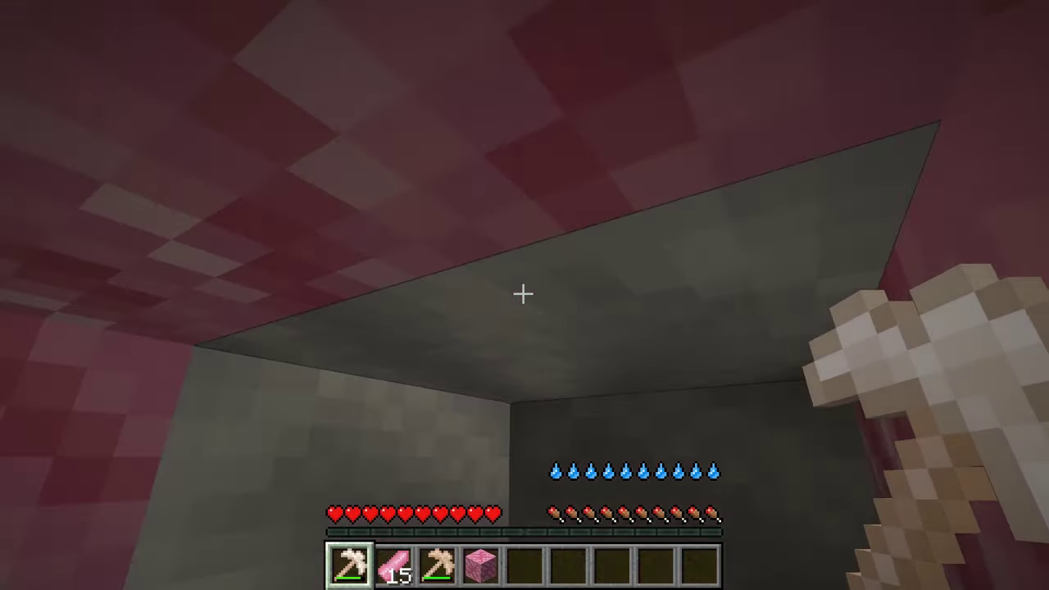
pyautogui.press('8')
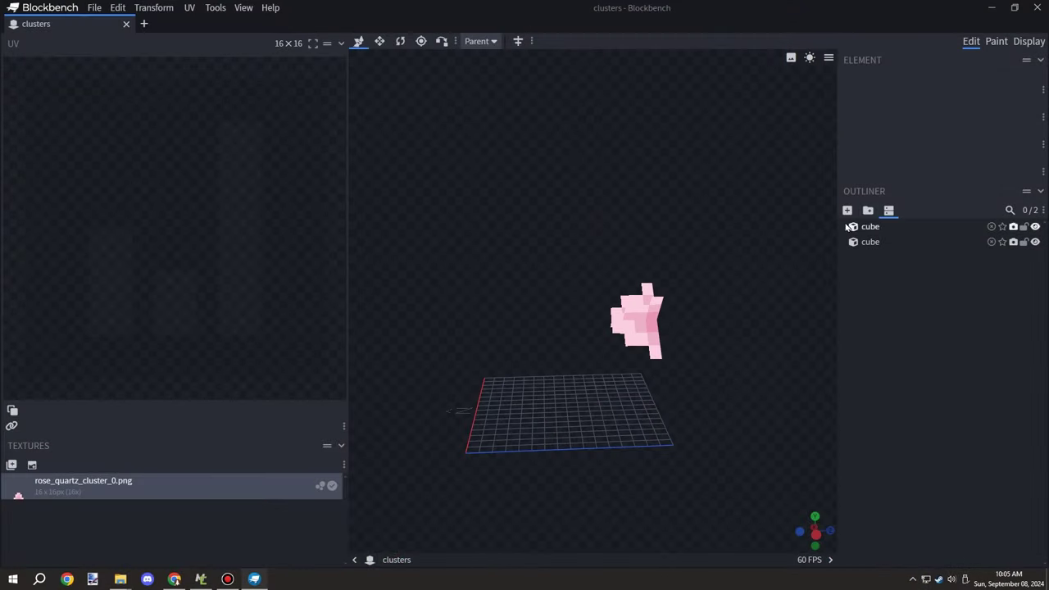
# Switch to the clusters model in Blockbench, add a cube and resize it to 6 × 6 × 4
pyautogui.hotkey('ctrl', 'n')
pyautogui.moveTo(525, 432); pyautogui.dragTo(711, 438)
pyautogui.moveTo(719, 496); pyautogui.dragTo(824, 488)
pyautogui.press('s')
pyautogui.moveTo(572, 390); pyautogui.dragTo(548, 391)
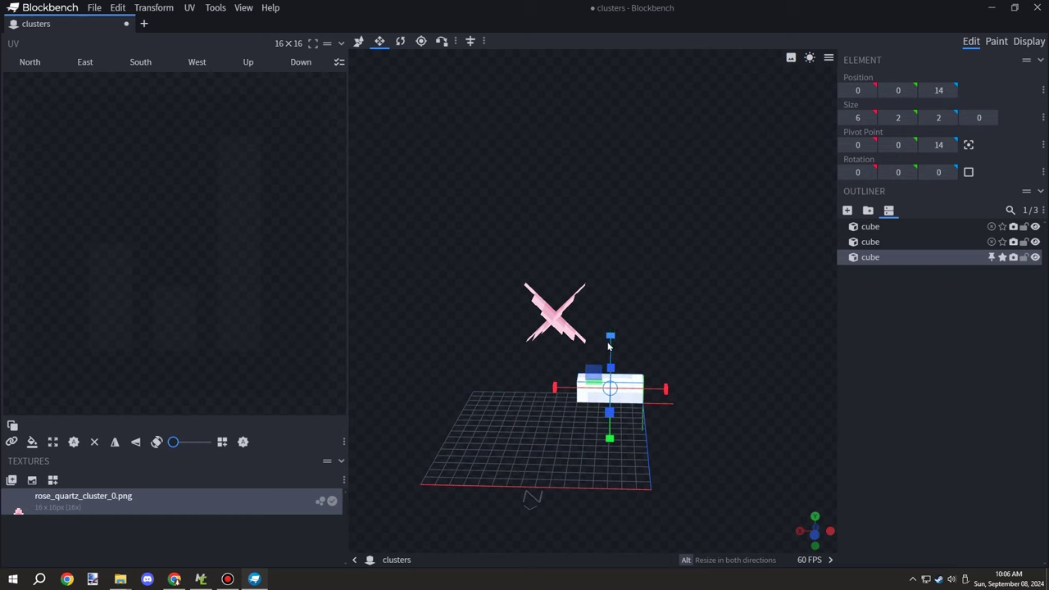
pyautogui.moveTo(609, 338); pyautogui.dragTo(613, 293)
pyautogui.moveTo(627, 471); pyautogui.dragTo(520, 463)
pyautogui.moveTo(598, 400); pyautogui.dragTo(582, 400)
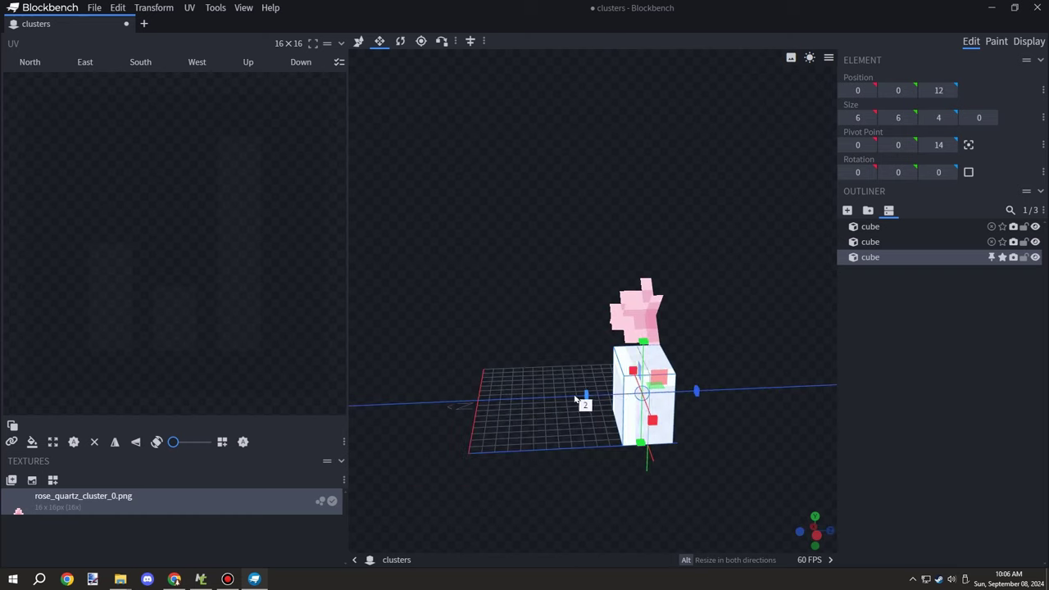
# Move the cube over the crystal cluster to position 5, 5, 12 and centre its pivot point
pyautogui.press('v')
pyautogui.moveTo(491, 402); pyautogui.dragTo(596, 395)
pyautogui.click(598, 395)
pyautogui.click(637, 408)
pyautogui.moveTo(702, 346); pyautogui.dragTo(636, 432)
pyautogui.click(636, 432)
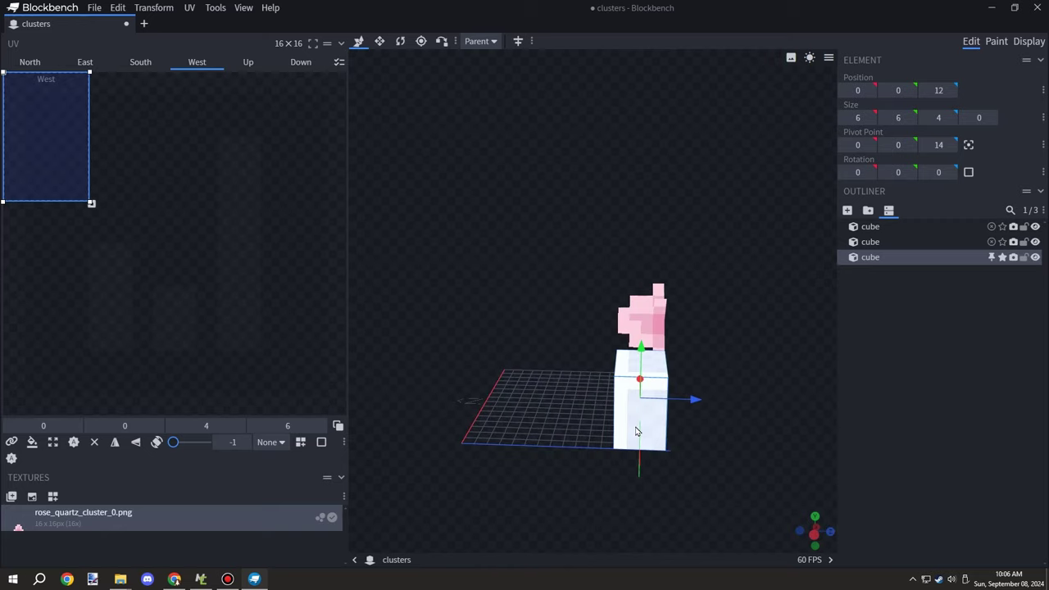
pyautogui.moveTo(690, 412); pyautogui.dragTo(786, 420)
pyautogui.moveTo(566, 377); pyautogui.dragTo(515, 380)
pyautogui.moveTo(550, 328); pyautogui.dragTo(550, 272)
pyautogui.moveTo(699, 335); pyautogui.dragTo(583, 288)
pyautogui.click(969, 145)
pyautogui.moveTo(734, 258); pyautogui.dragTo(818, 274)
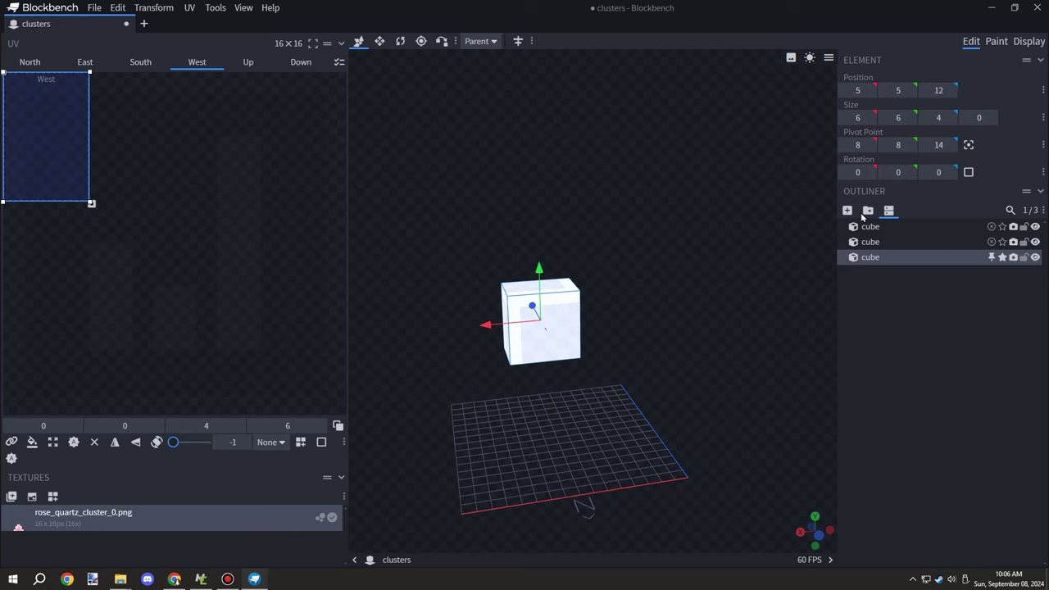
# Set the cube's pivot point to 11, 11, 16 at its far corner to find the box's maximum coordinates
pyautogui.click(846, 146)
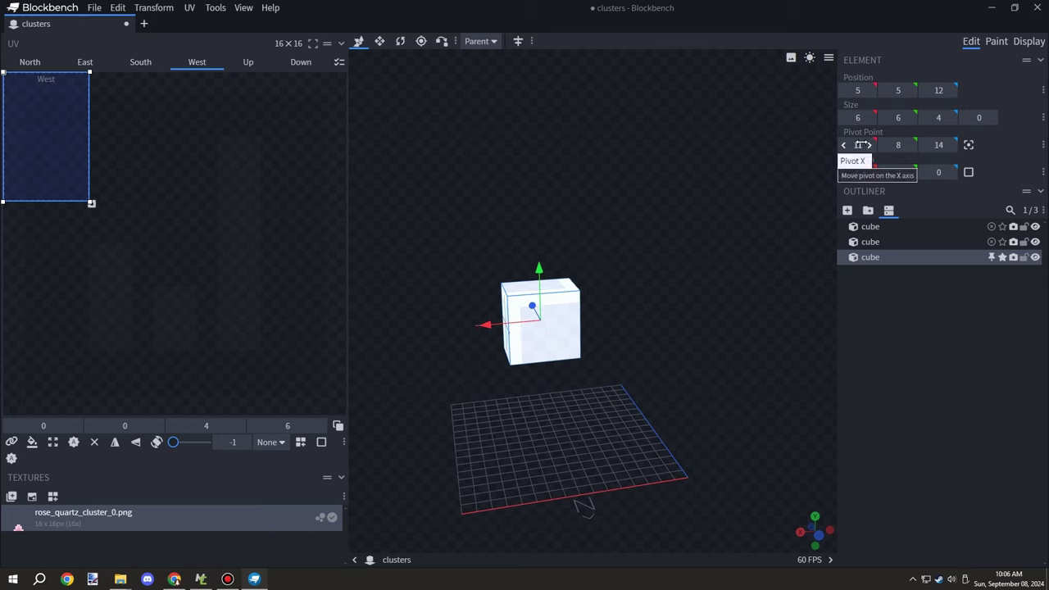
pyautogui.moveTo(859, 145); pyautogui.dragTo(884, 148)
pyautogui.click(910, 145)
pyautogui.click(911, 146)
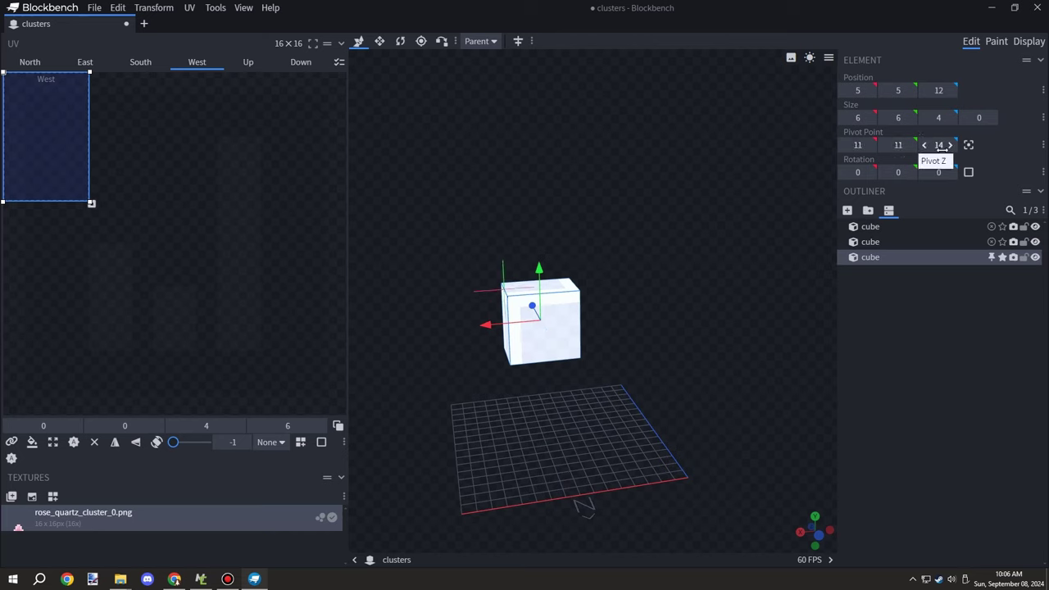
pyautogui.click(950, 146)
pyautogui.click(951, 146)
pyautogui.moveTo(785, 237); pyautogui.dragTo(562, 234)
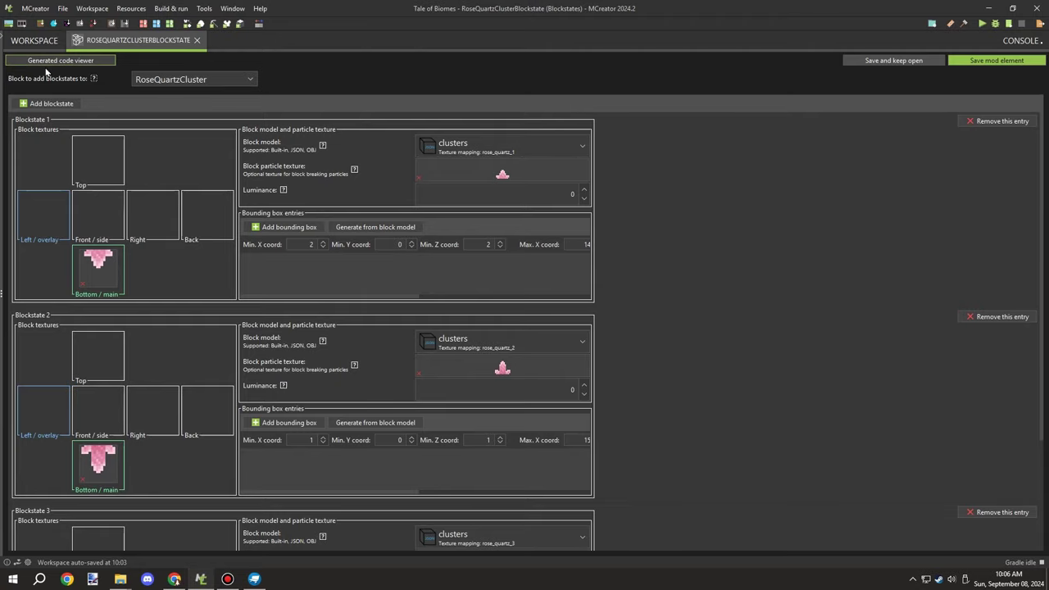
# In MCreator, set RoseQuartzCluster's bounding box to minimum 5, 5, 12 and maximum 11, 11, 16, and save the block
pyautogui.click(34, 40)
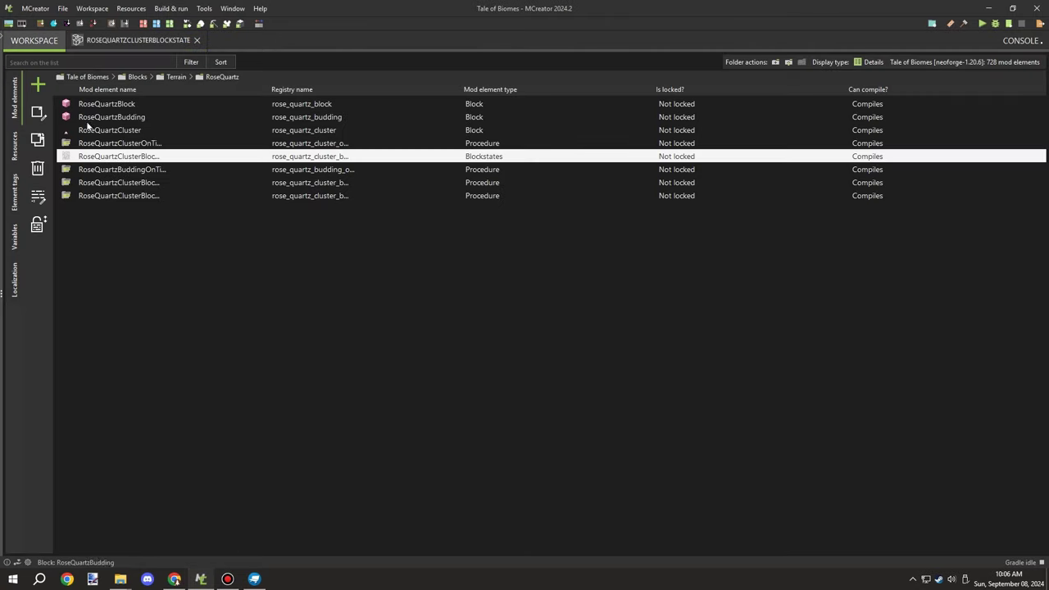
pyautogui.doubleClick(94, 131)
pyautogui.click(355, 545)
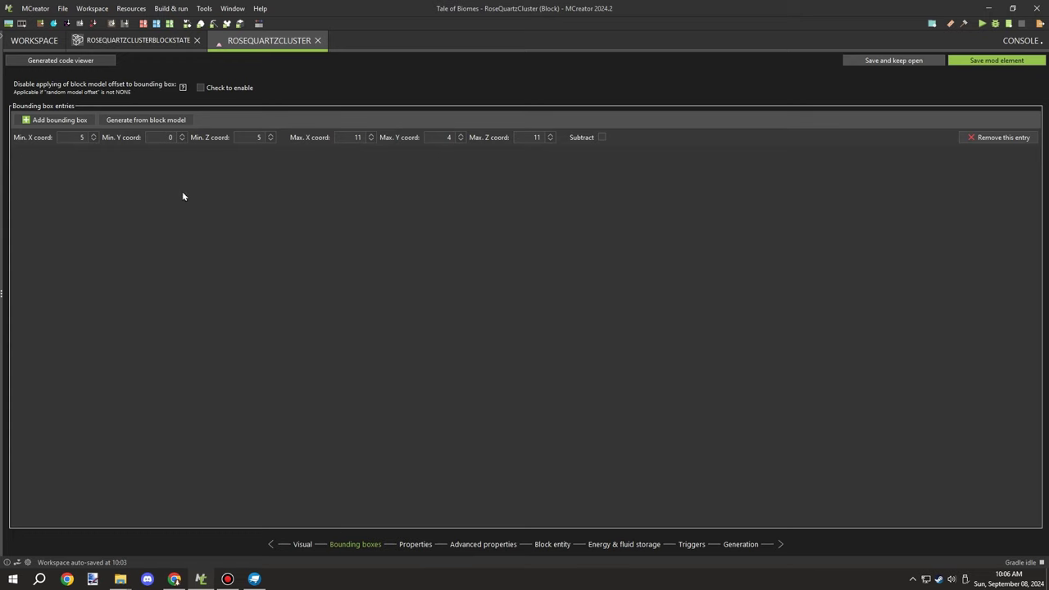
pyautogui.write('5')
pyautogui.hotkey('alt', 'Tab')
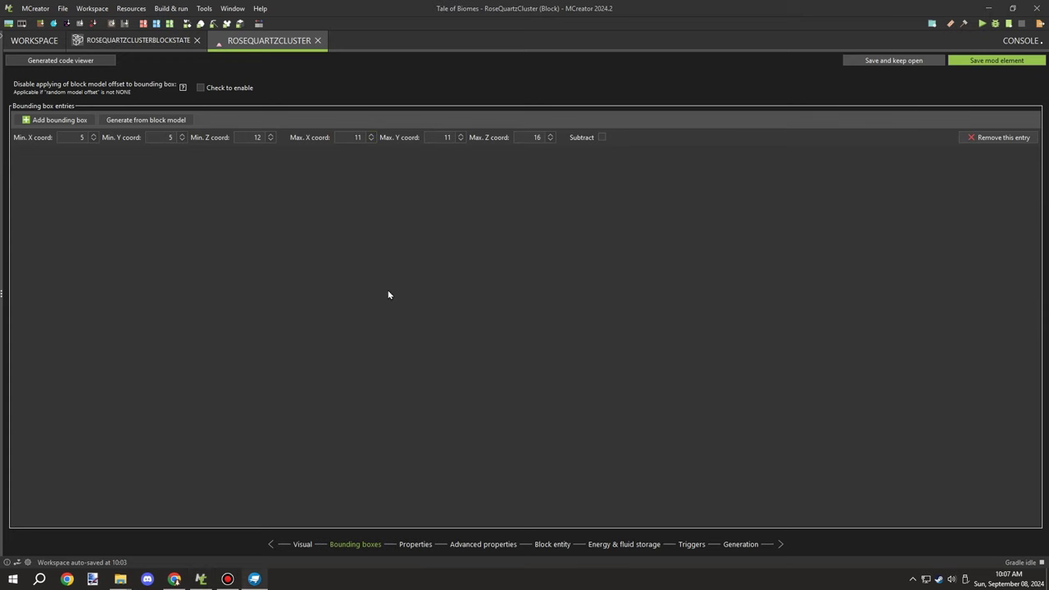
pyautogui.hotkey('alt', 'Tab')
pyautogui.click(965, 60)
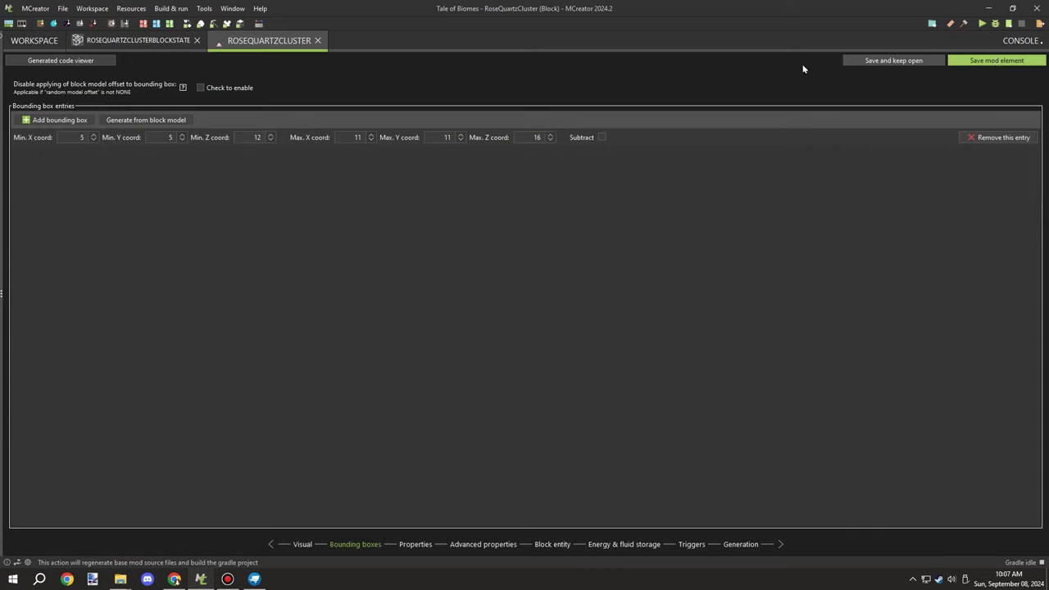
# Open RoseQuartzClusterBlockstate in MCreator, and change the cluster texture file in Blockbench to rose_quartz_cluster_1.png
pyautogui.doubleClick(118, 154)
pyautogui.hotkey('alt', 'Tab')
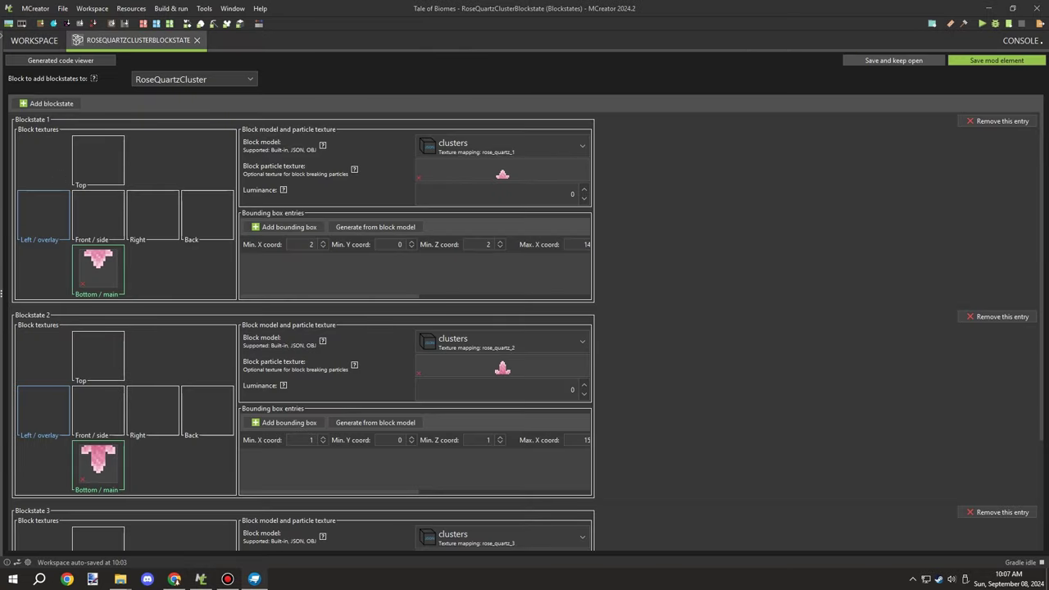
pyautogui.hotkey('alt', 'Tab')
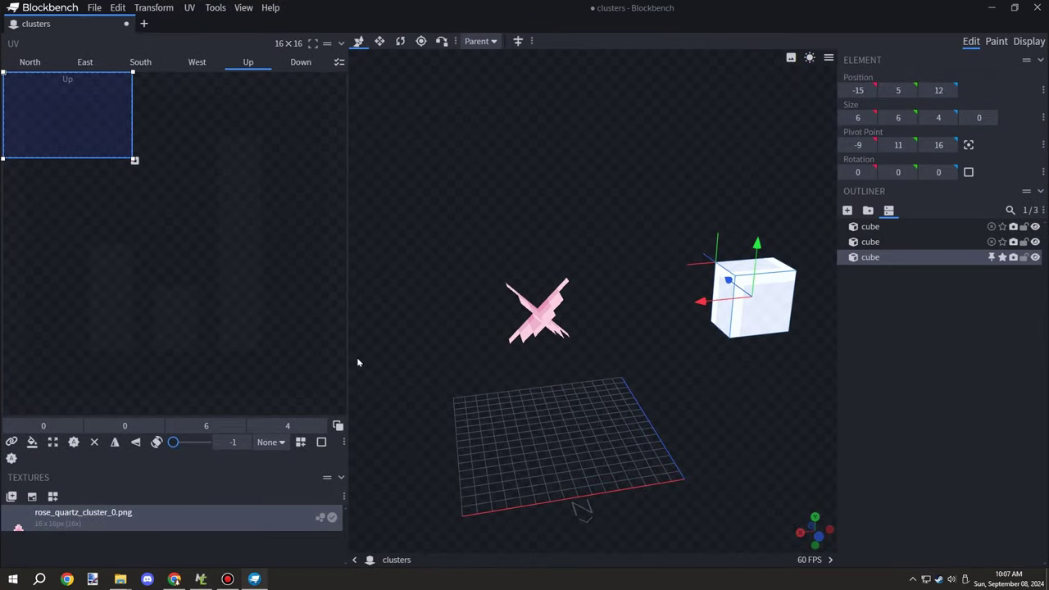
pyautogui.rightClick(103, 521)
pyautogui.click(135, 478)
pyautogui.scroll(-3, 286, 164)
pyautogui.moveTo(286, 161); pyautogui.dragTo(292, 181)
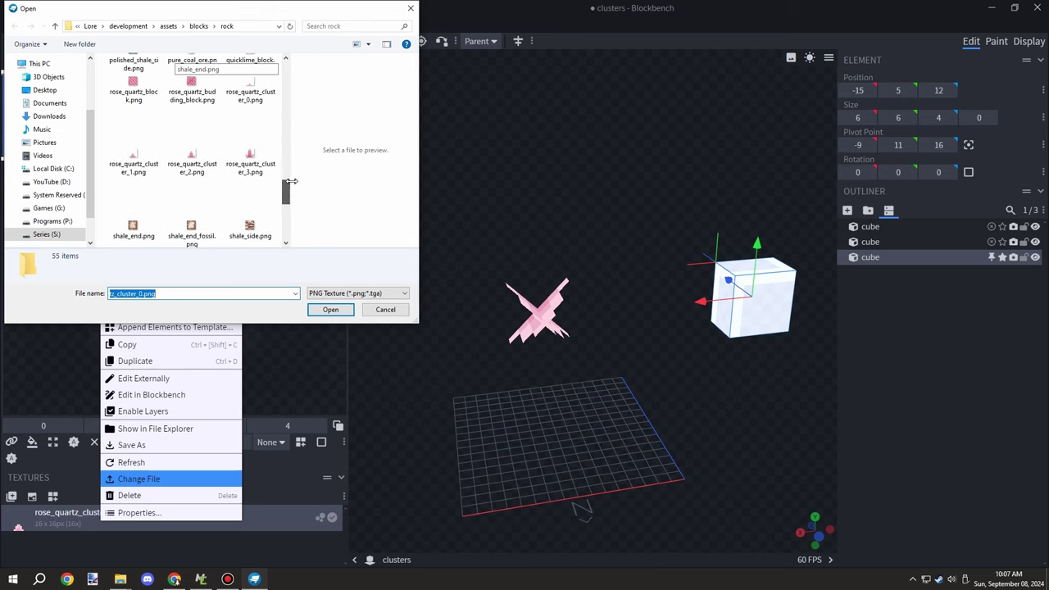
pyautogui.doubleClick(134, 143)
# Move the cube back over the larger cluster and resize it to 10 wide at position 3, 5, 12
pyautogui.moveTo(484, 354); pyautogui.dragTo(557, 340)
pyautogui.press('s')
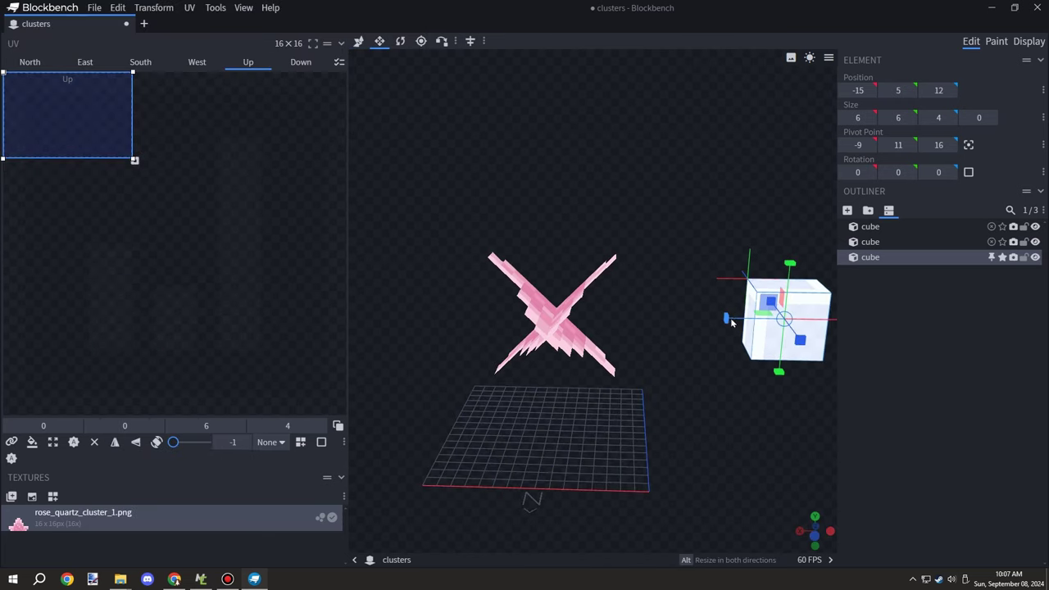
pyautogui.moveTo(728, 319); pyautogui.dragTo(483, 315)
pyautogui.press('v')
pyautogui.press('s')
pyautogui.moveTo(702, 388); pyautogui.dragTo(708, 359)
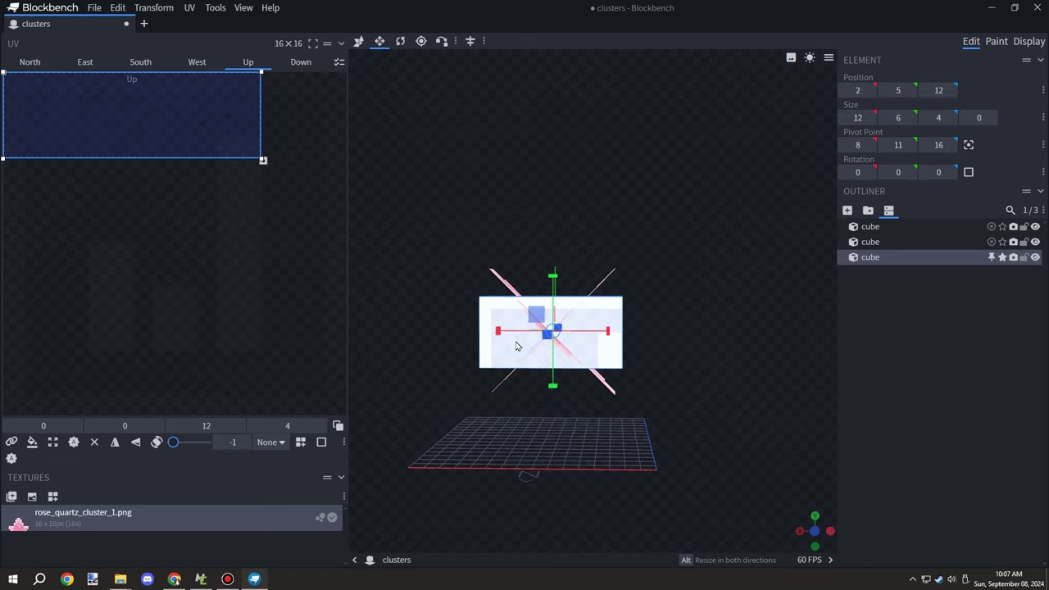
pyautogui.moveTo(499, 331); pyautogui.dragTo(511, 333)
pyautogui.moveTo(728, 373); pyautogui.dragTo(739, 357)
pyautogui.moveTo(608, 345); pyautogui.dragTo(597, 345)
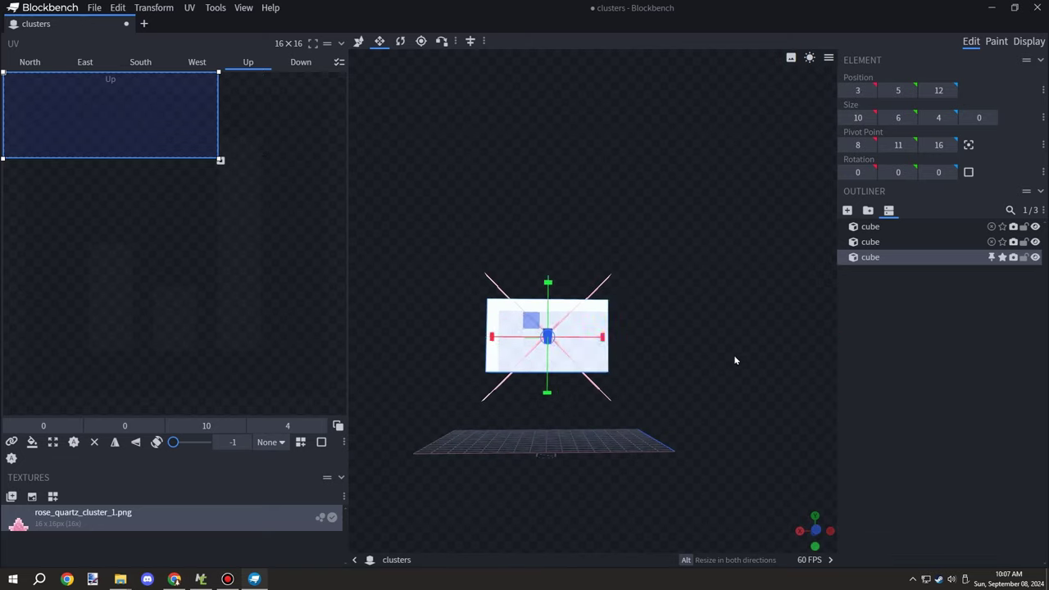
# Enlarge the cube to 11 high and 8 deep, placing it at position 3, 3, 8 over the cluster
pyautogui.moveTo(735, 361); pyautogui.dragTo(723, 391)
pyautogui.moveTo(555, 271); pyautogui.dragTo(556, 233)
pyautogui.moveTo(656, 298); pyautogui.dragTo(644, 274)
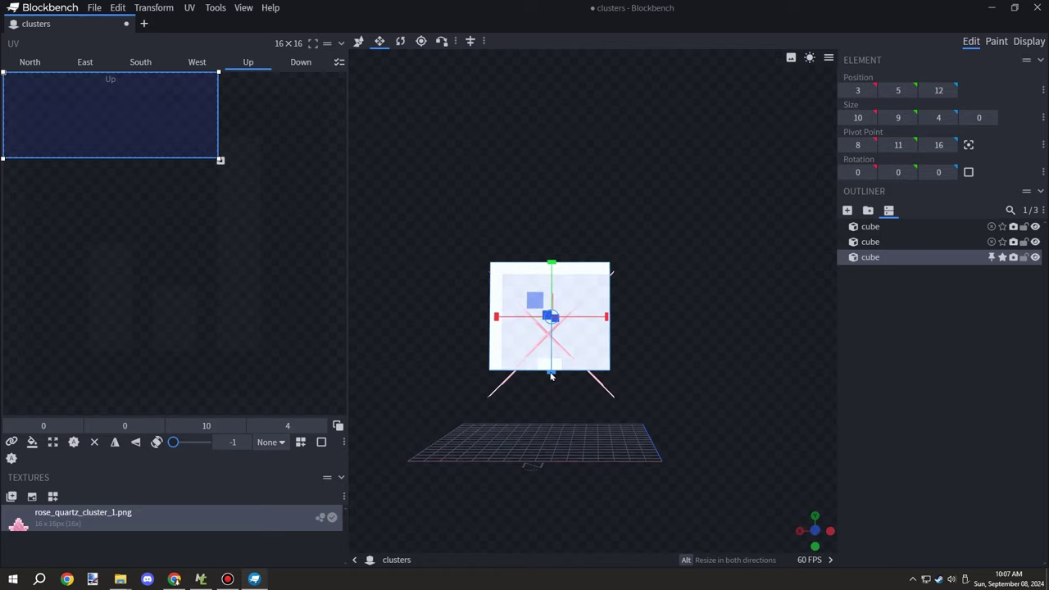
pyautogui.moveTo(551, 376); pyautogui.dragTo(552, 399)
pyautogui.moveTo(691, 369); pyautogui.dragTo(749, 382)
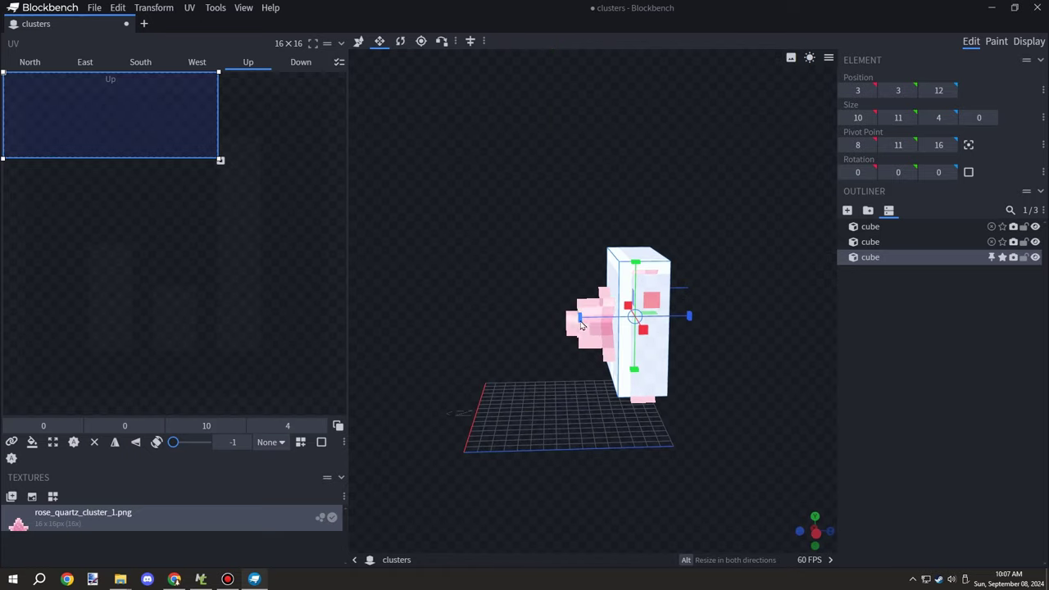
pyautogui.moveTo(581, 325); pyautogui.dragTo(774, 432)
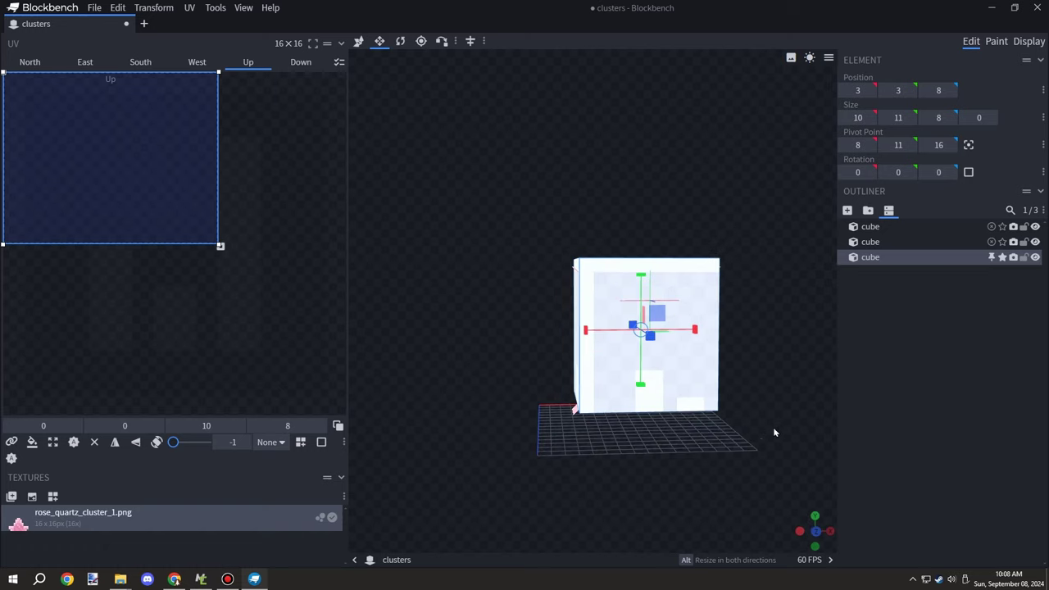
# Widen and heighten the cube to 12 by 12 by 8 at position 2, 2, 8 to enclose the cluster
pyautogui.moveTo(587, 329); pyautogui.dragTo(573, 328)
pyautogui.moveTo(763, 347); pyautogui.dragTo(744, 361)
pyautogui.moveTo(685, 337); pyautogui.dragTo(695, 338)
pyautogui.moveTo(638, 286); pyautogui.dragTo(636, 290)
pyautogui.moveTo(695, 489); pyautogui.dragTo(700, 423)
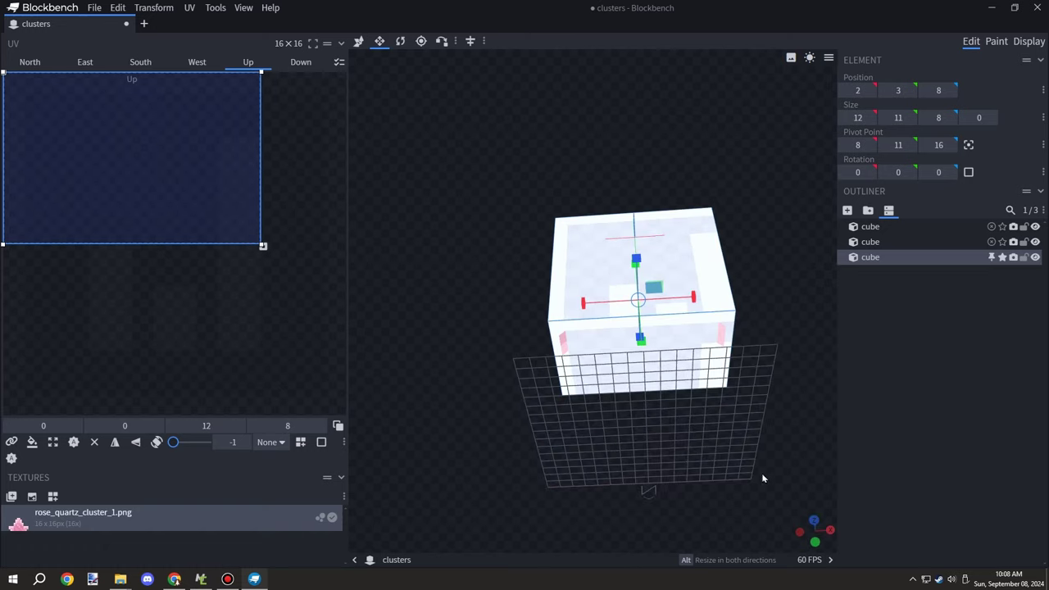
pyautogui.moveTo(763, 477); pyautogui.dragTo(718, 517)
pyautogui.moveTo(606, 371); pyautogui.dragTo(606, 385)
pyautogui.click(762, 414)
pyautogui.moveTo(779, 417); pyautogui.dragTo(590, 464)
pyautogui.click(594, 273)
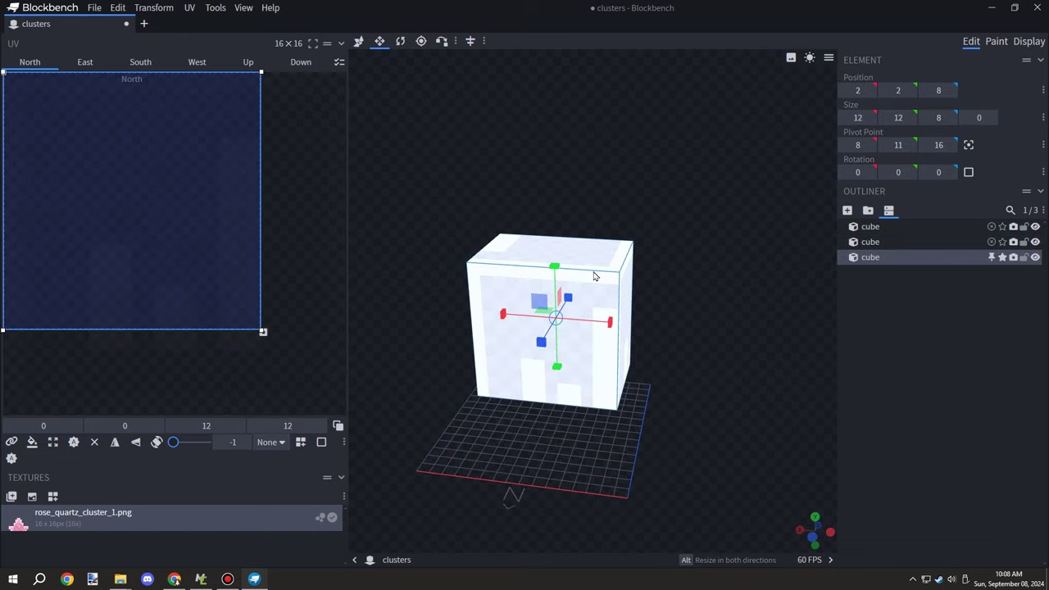
# Set the cube's pivot point to 14, 14, 16 at its far upper corner to find the maximum coordinates
pyautogui.moveTo(732, 218); pyautogui.dragTo(778, 189)
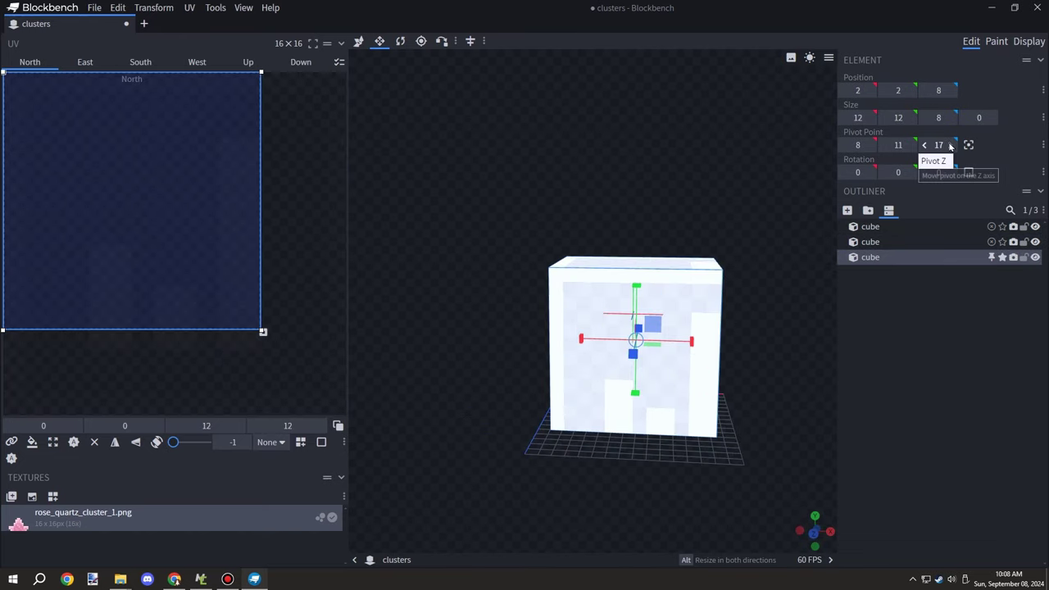
pyautogui.doubleClick(912, 148)
pyautogui.click(911, 147)
pyautogui.click(871, 148)
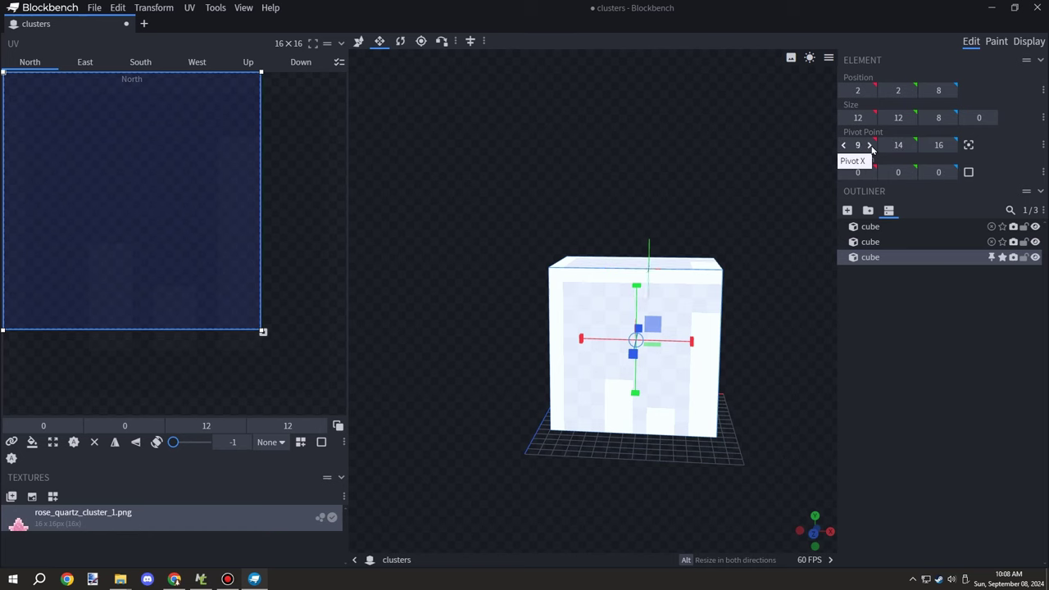
pyautogui.click(870, 148)
pyautogui.click(871, 148)
pyautogui.click(870, 148)
pyautogui.click(870, 147)
pyautogui.click(870, 148)
# In MCreator, set the maximum coordinates of Blockstate 1's bounding box to 14, 14, 8
pyautogui.moveTo(617, 5); pyautogui.dragTo(0, 147)
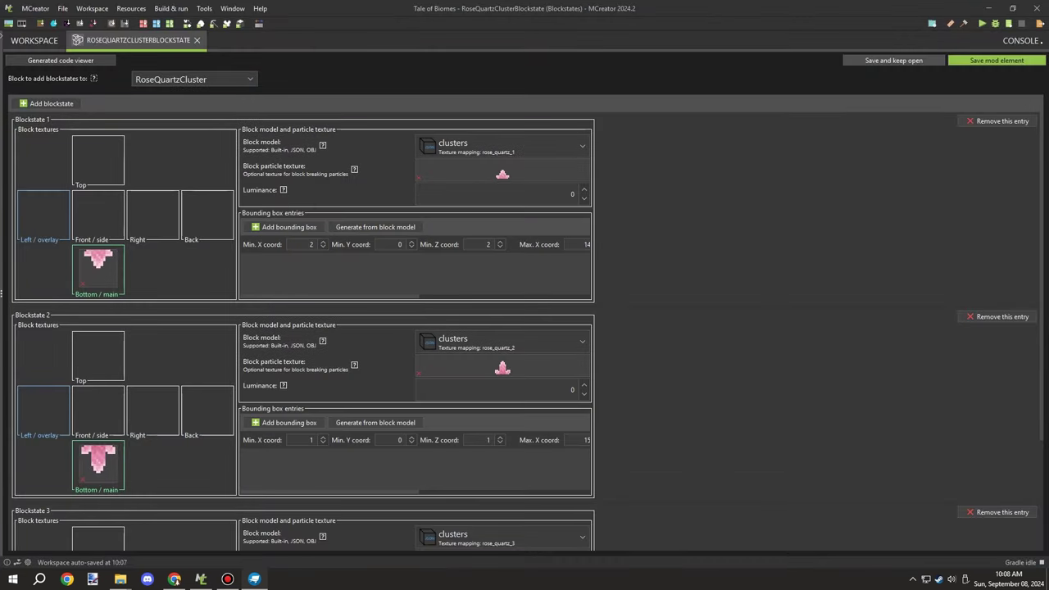
pyautogui.click(399, 244)
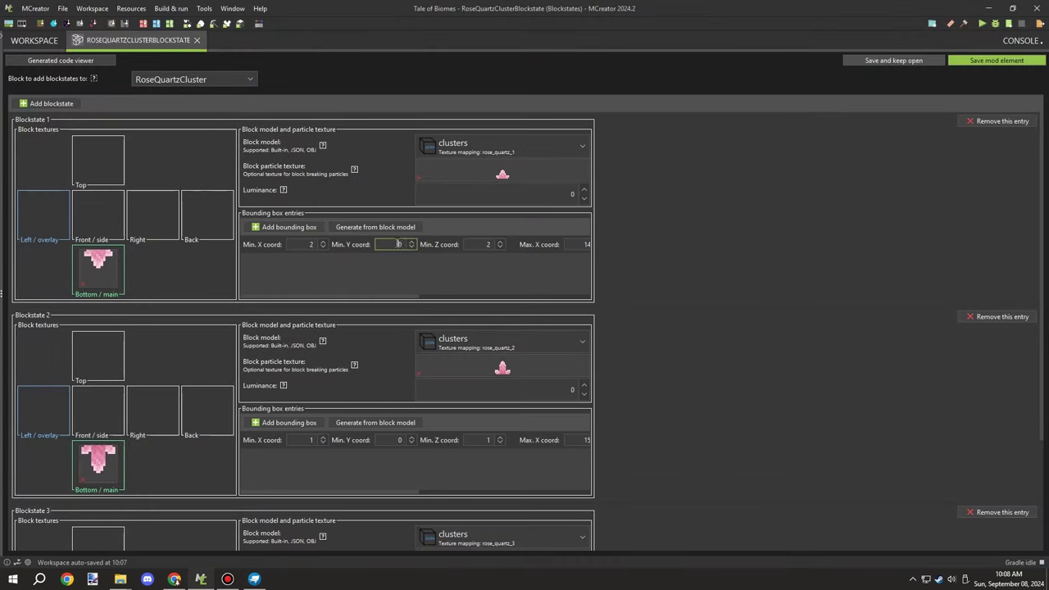
pyautogui.moveTo(364, 298); pyautogui.dragTo(503, 296)
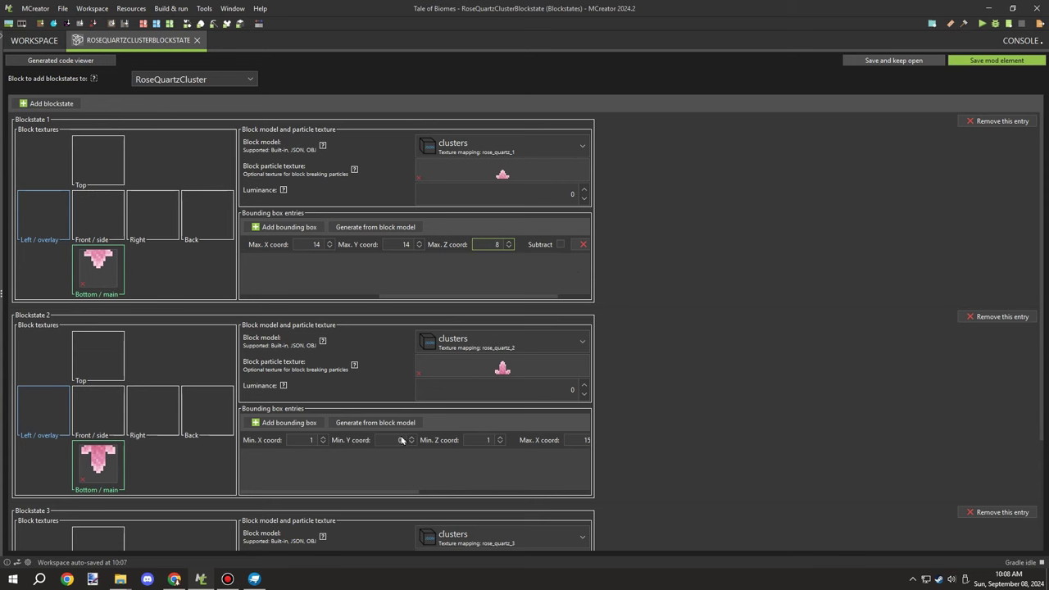
# In Blockbench, move the cube aside and change the cluster's texture file to rose_quartz_cluster_2.png
pyautogui.click(170, 580)
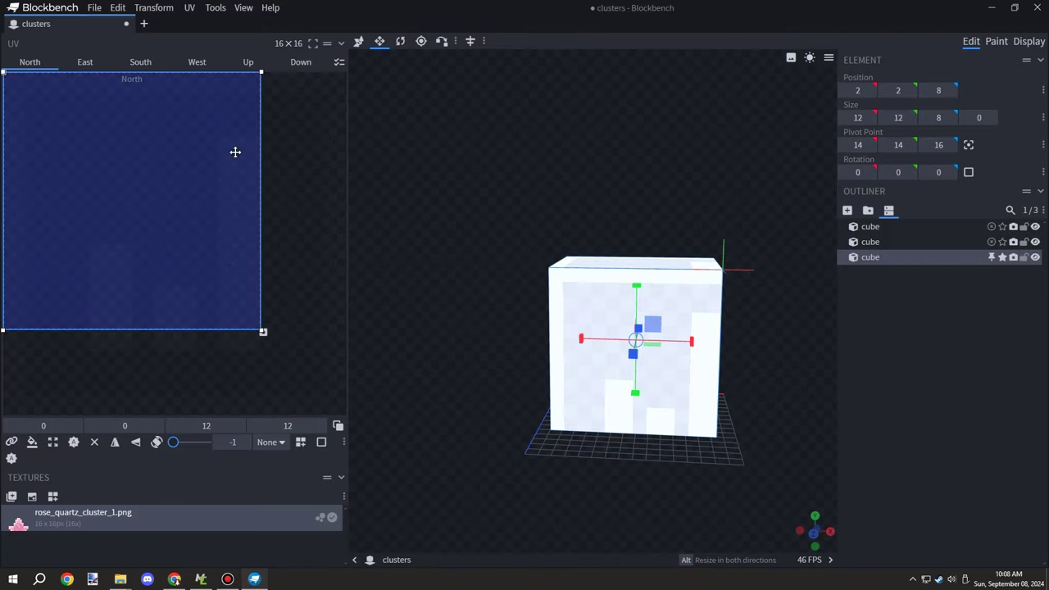
pyautogui.click(677, 282)
pyautogui.press('v')
pyautogui.moveTo(680, 347); pyautogui.dragTo(878, 349)
pyautogui.click(621, 331)
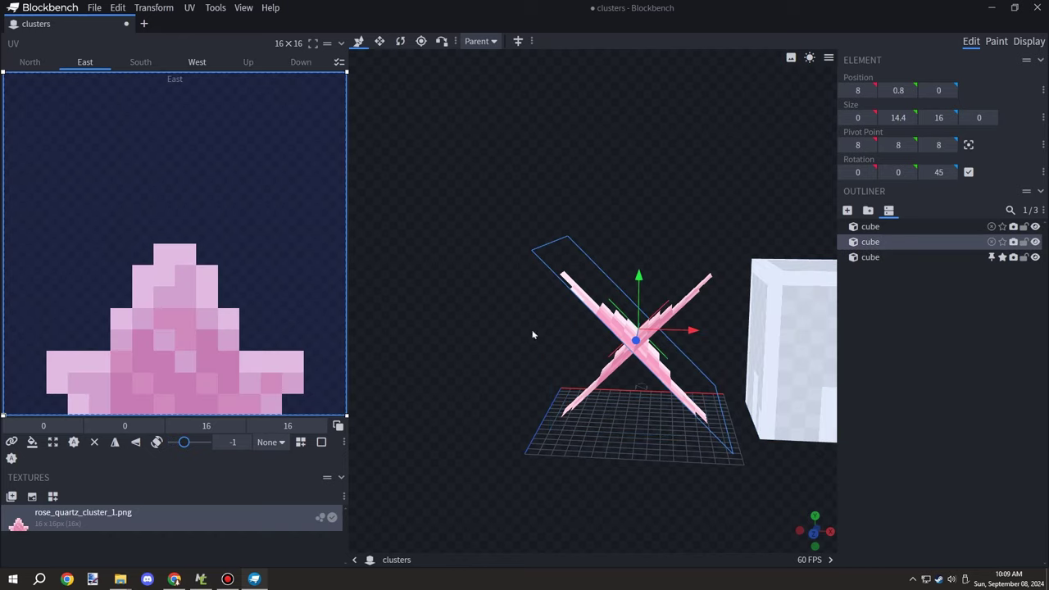
pyautogui.moveTo(533, 334); pyautogui.dragTo(301, 390)
pyautogui.rightClick(86, 516)
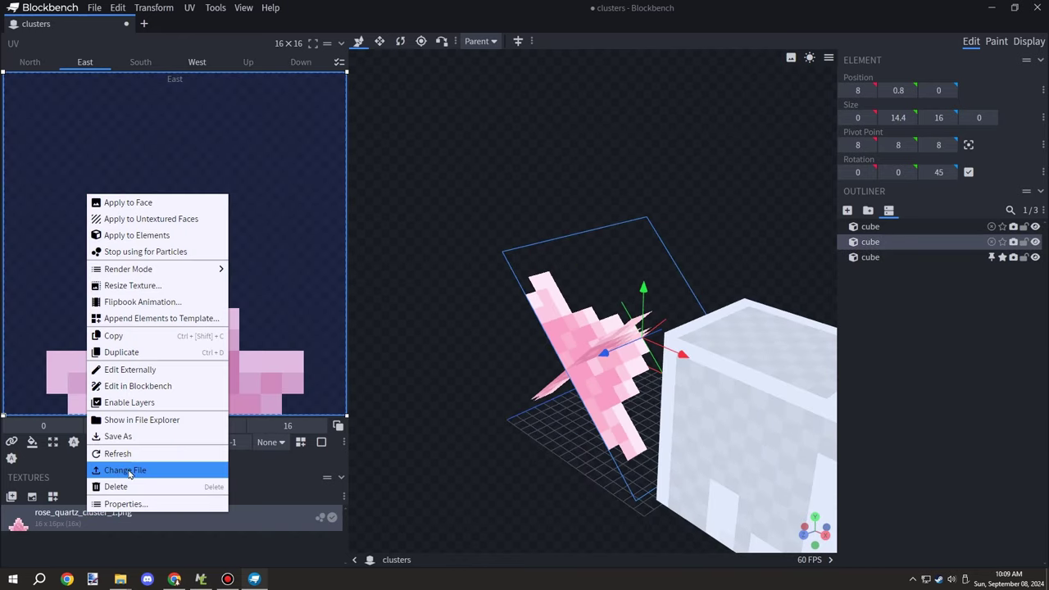
pyautogui.click(125, 470)
pyautogui.moveTo(283, 75); pyautogui.dragTo(285, 184)
pyautogui.doubleClick(195, 171)
# Resize the cube beside the cluster to 14 wide and 14 high
pyautogui.moveTo(627, 222); pyautogui.dragTo(571, 193)
pyautogui.press('s')
pyautogui.click(707, 321)
pyautogui.moveTo(687, 332); pyautogui.dragTo(657, 333)
pyautogui.moveTo(735, 282); pyautogui.dragTo(743, 266)
pyautogui.moveTo(699, 434); pyautogui.dragTo(611, 427)
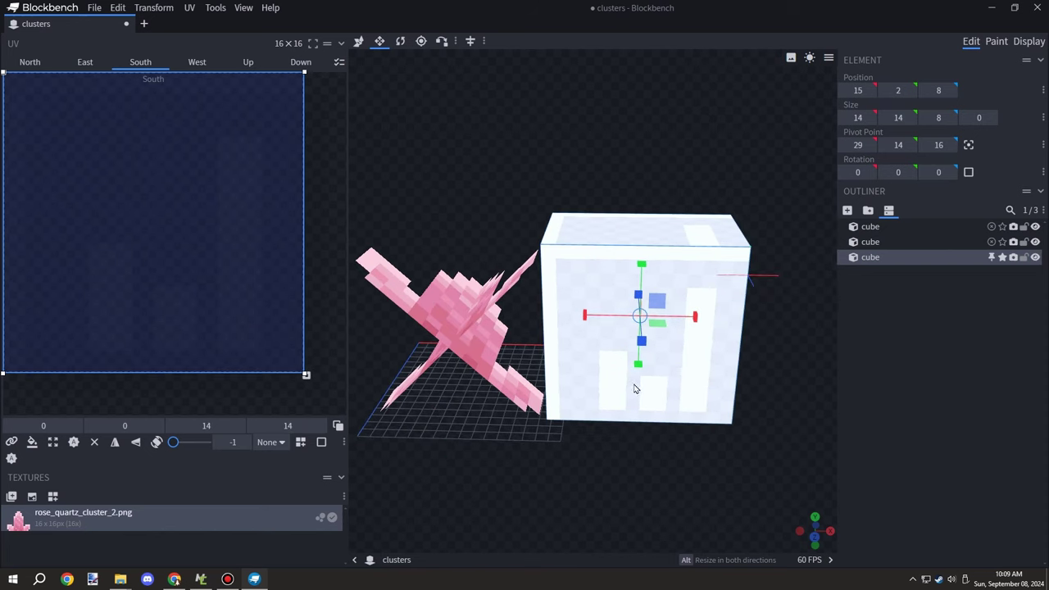
# Move the cube back over the cluster and extend its depth to 12, with its position at 1, 1, 4
pyautogui.hotkey('ctrl', 'z')
pyautogui.moveTo(639, 377); pyautogui.dragTo(643, 402)
pyautogui.press('v')
pyautogui.moveTo(641, 299); pyautogui.dragTo(681, 320)
pyautogui.press('s')
pyautogui.press('v')
pyautogui.moveTo(601, 435); pyautogui.dragTo(643, 464)
pyautogui.press('s')
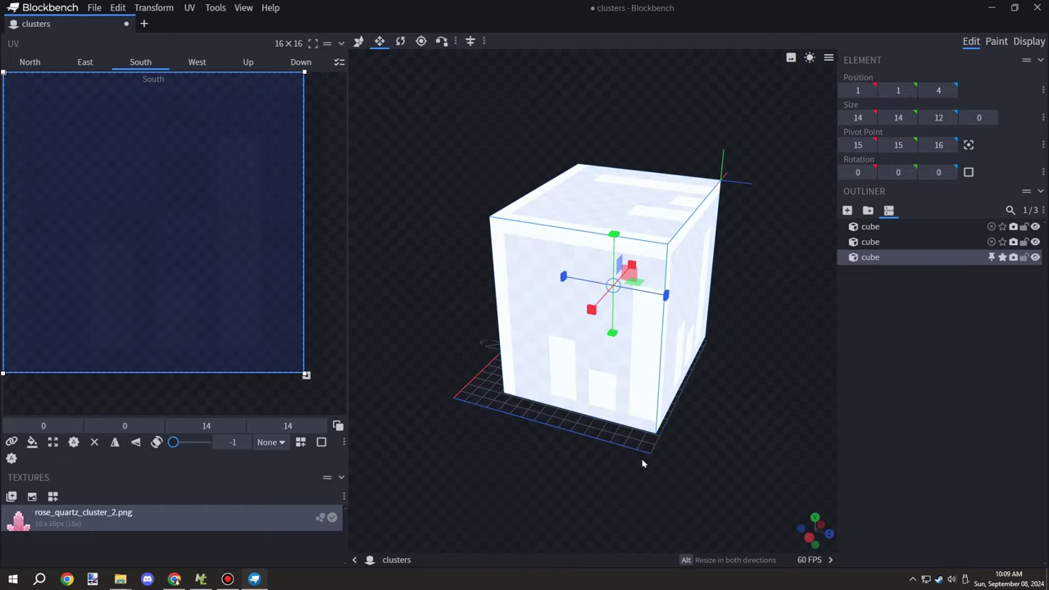
pyautogui.press('v')
pyautogui.moveTo(729, 406); pyautogui.dragTo(661, 410)
pyautogui.click(895, 319)
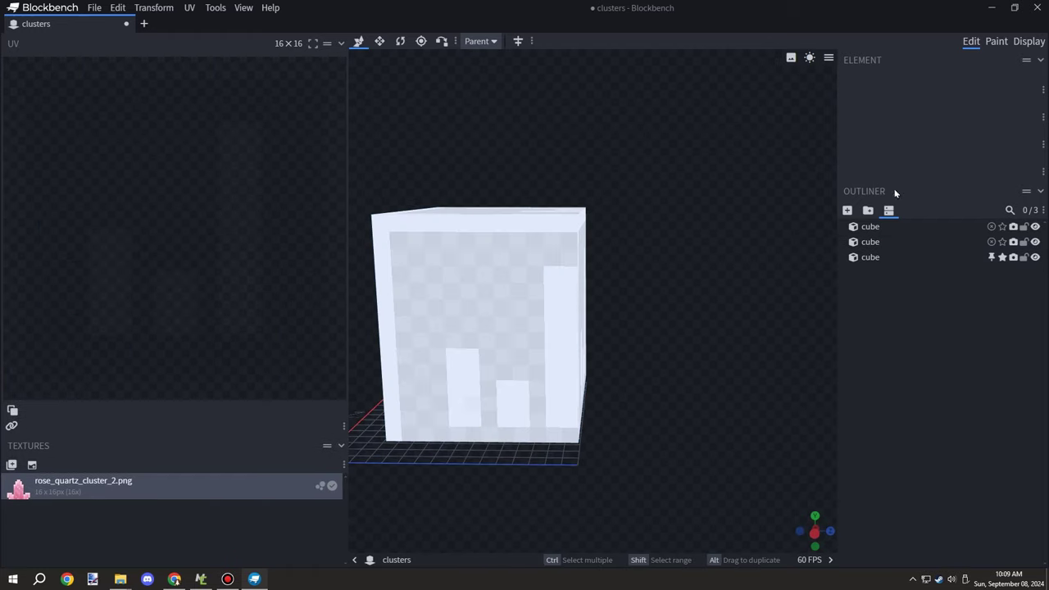
pyautogui.click(590, 237)
# In MCreator, set Blockstate 2's bounding box to minimum 1, 1, 4 and maximum 15, 15, 16
pyautogui.hotkey('alt', 'Tab')
pyautogui.scroll(-5, 613, 405)
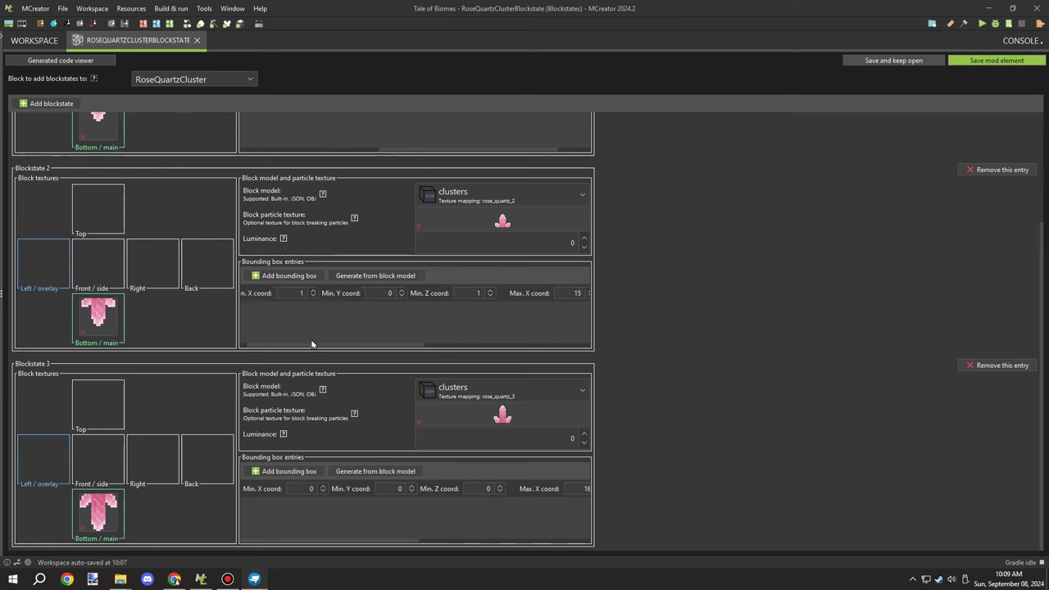
pyautogui.moveTo(312, 345); pyautogui.dragTo(301, 345)
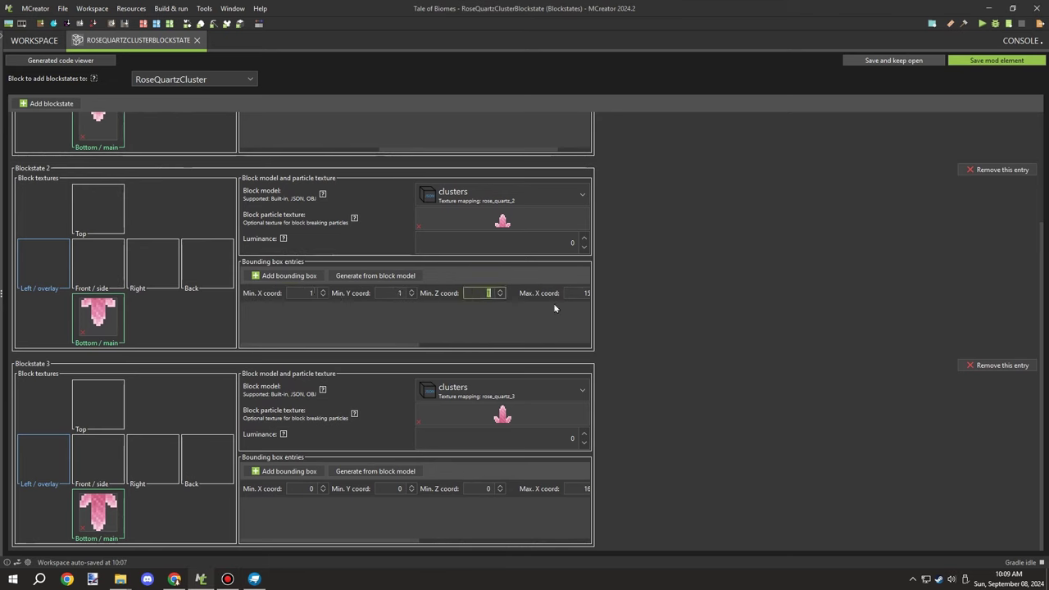
pyautogui.hscroll(3, 413, 346)
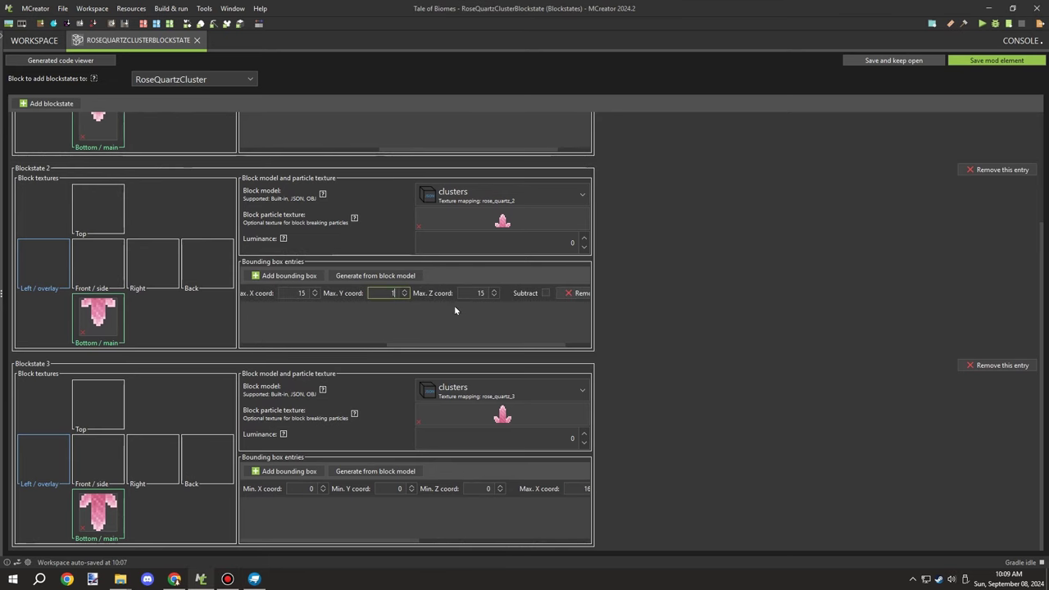
pyautogui.write('5')
pyautogui.press('Tab')
pyautogui.write('1')
pyautogui.moveTo(454, 345); pyautogui.dragTo(379, 351)
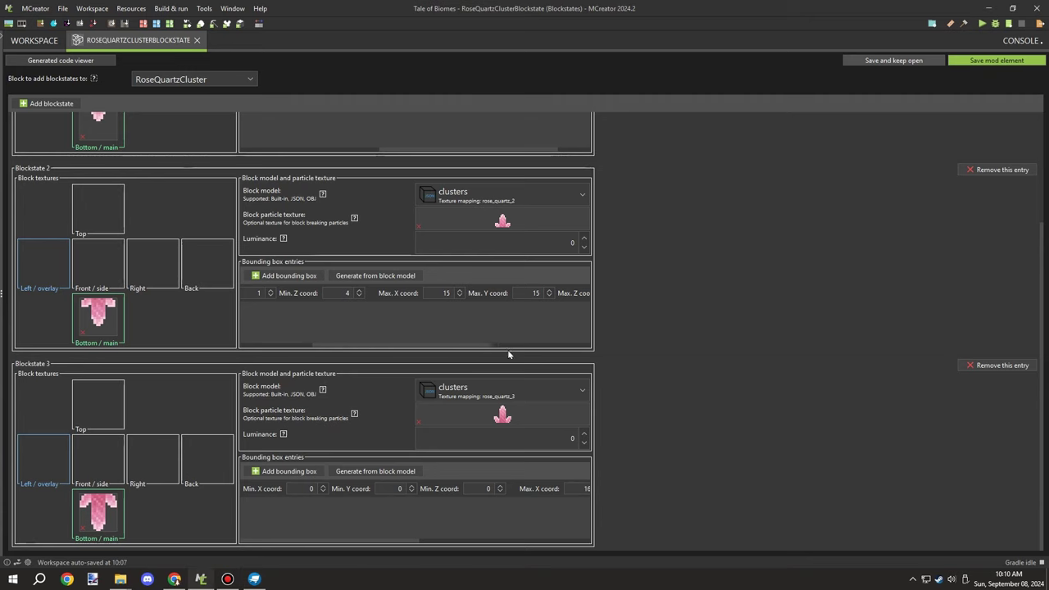
pyautogui.moveTo(509, 354)
pyautogui.mouseDown()
pyautogui.moveTo(568, 356)
pyautogui.moveTo(483, 353)
pyautogui.moveTo(506, 354)
pyautogui.mouseUp()
pyautogui.scroll(3, 686, 310)
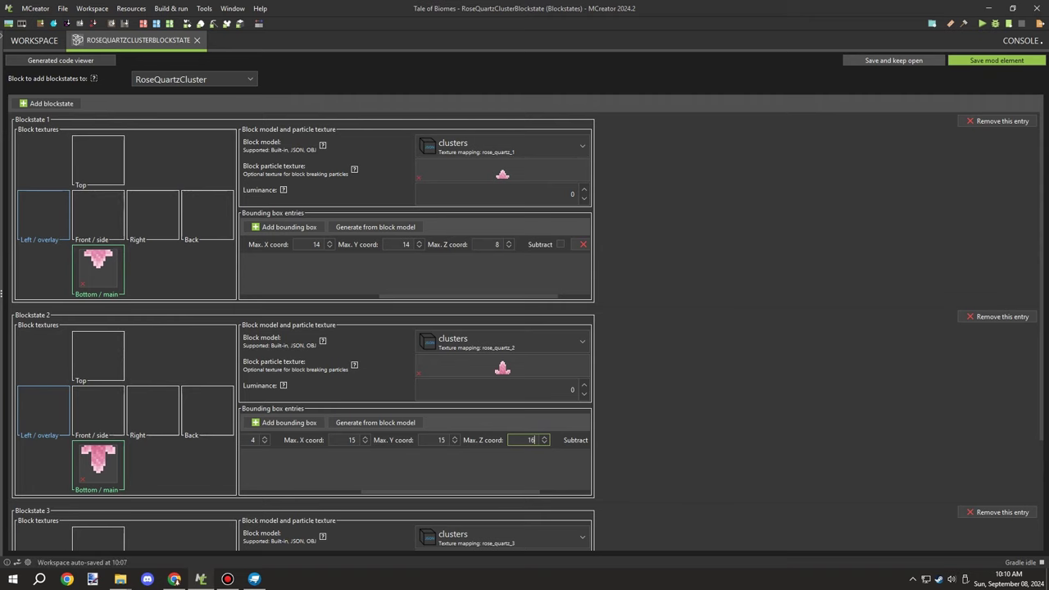
pyautogui.scroll(-1, 464, 237)
pyautogui.hscroll(1, 491, 230)
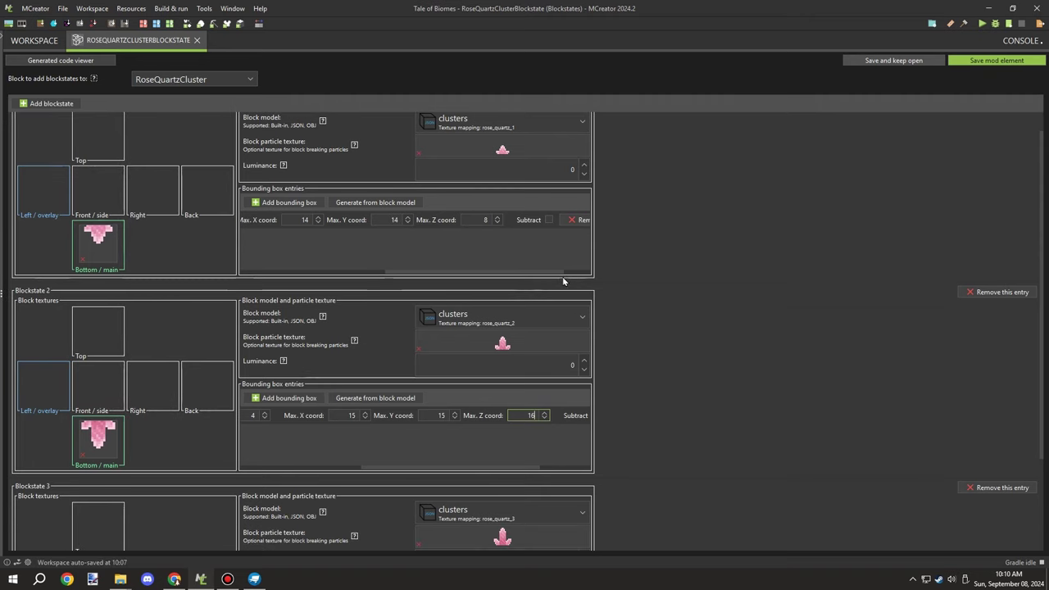
pyautogui.moveTo(514, 273); pyautogui.dragTo(563, 282)
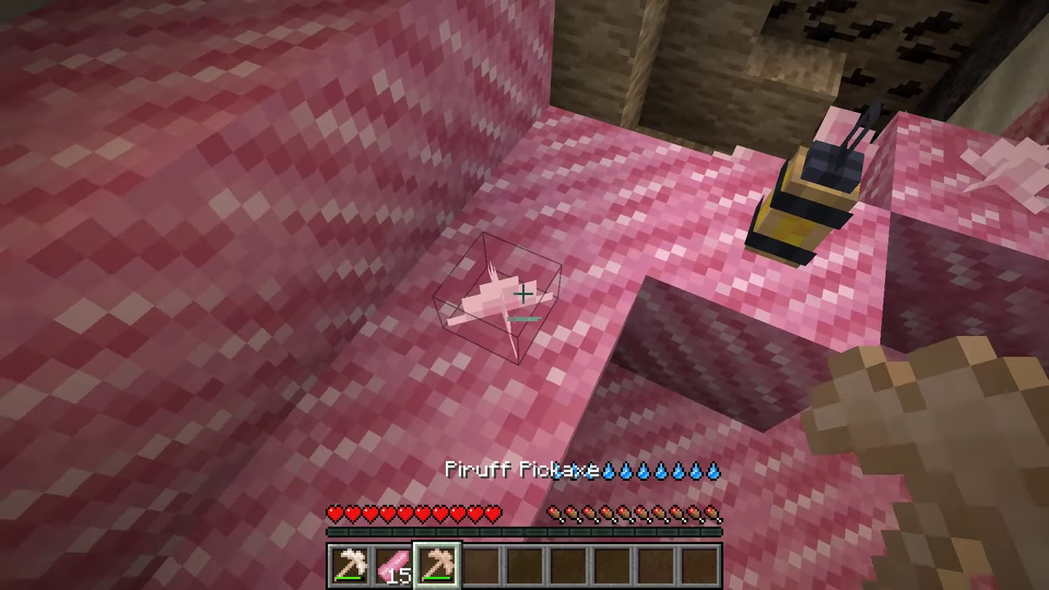
# In Minecraft, examine the bounding box outlines of the rose quartz clusters at their different growth stages
pyautogui.press('1')
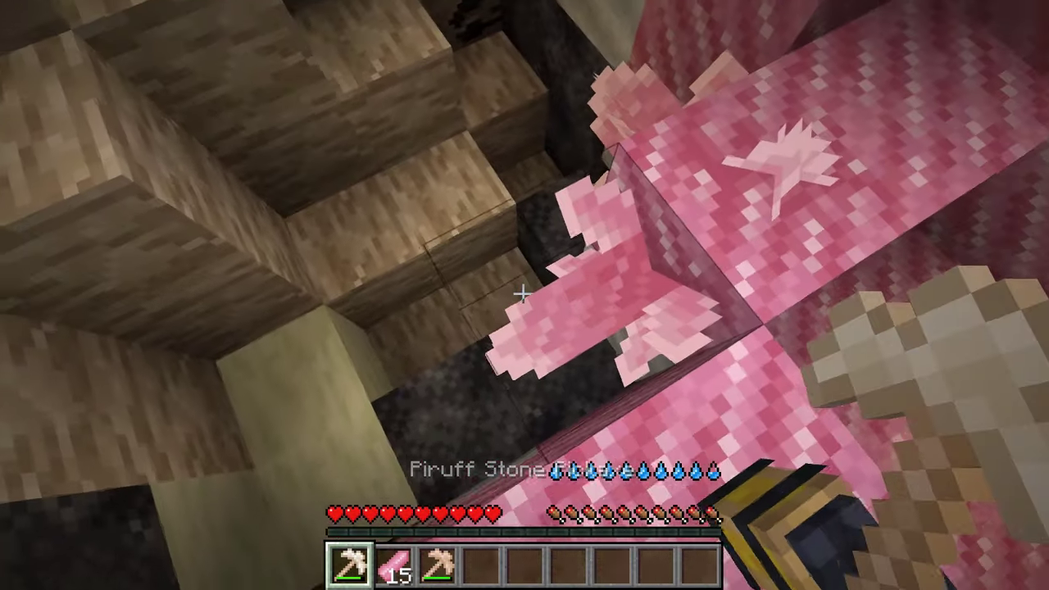
pyautogui.press('w')
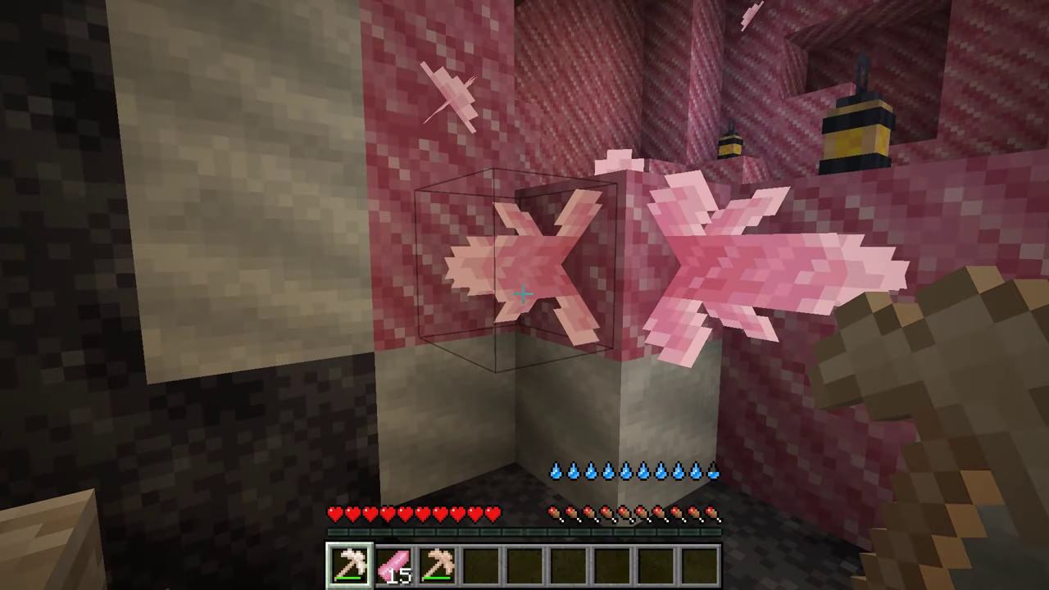
pyautogui.press('w')
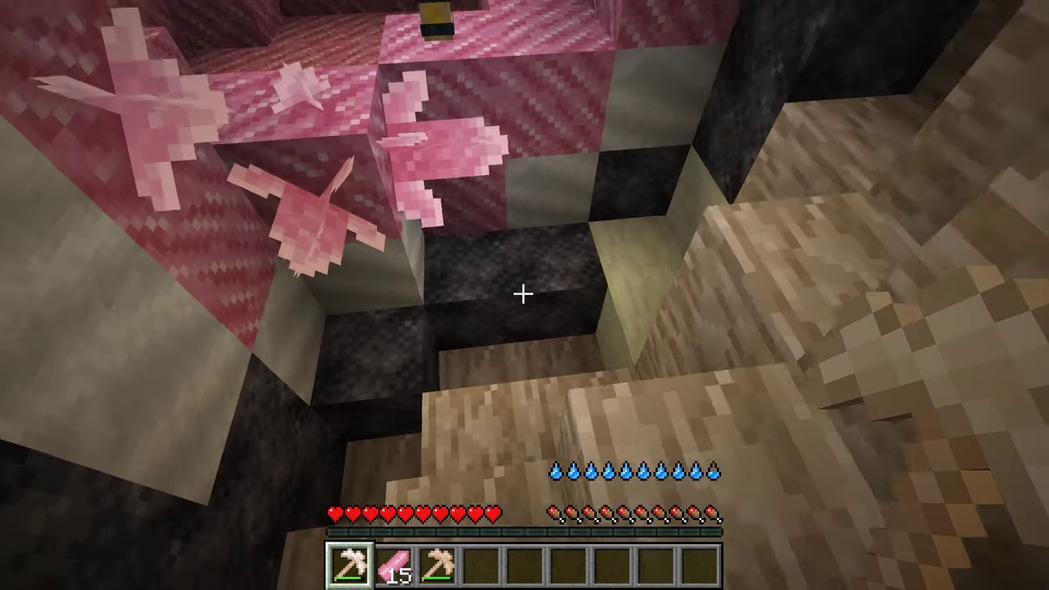
pyautogui.press('w')
pyautogui.press('w')
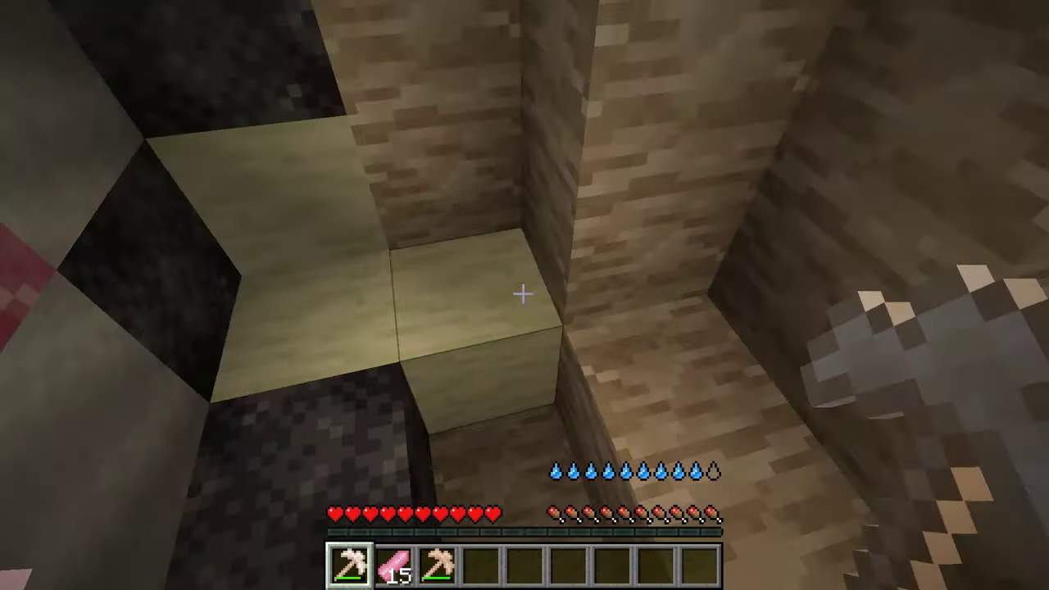
pyautogui.press('w')
pyautogui.press('space')
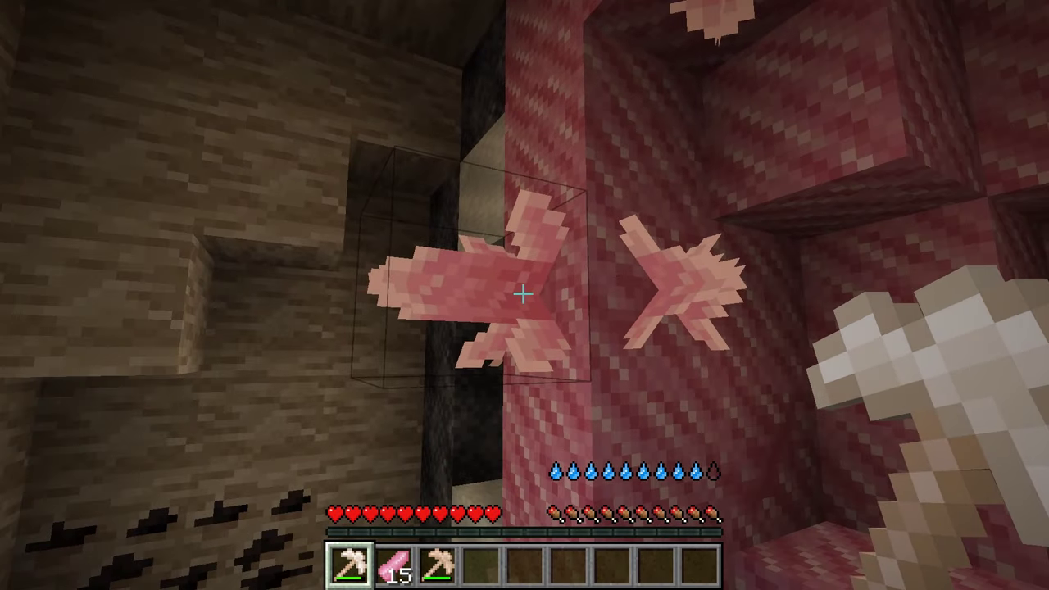
# Mine rose quartz clusters around the geode with the stone pickaxe to test their shard drops
pyautogui.click(523, 293)
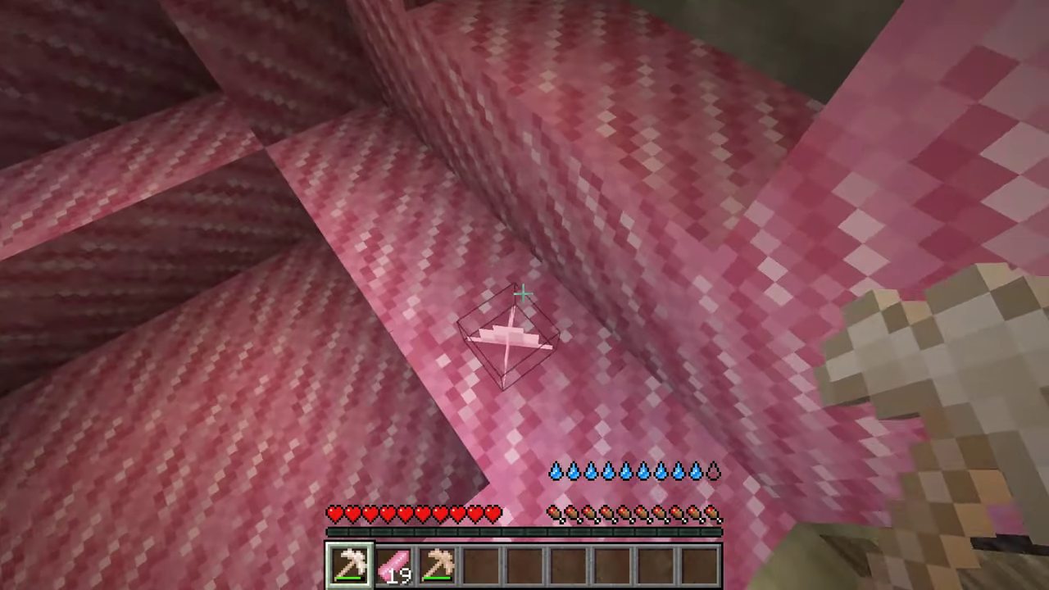
pyautogui.click(523, 294)
pyautogui.click(523, 293)
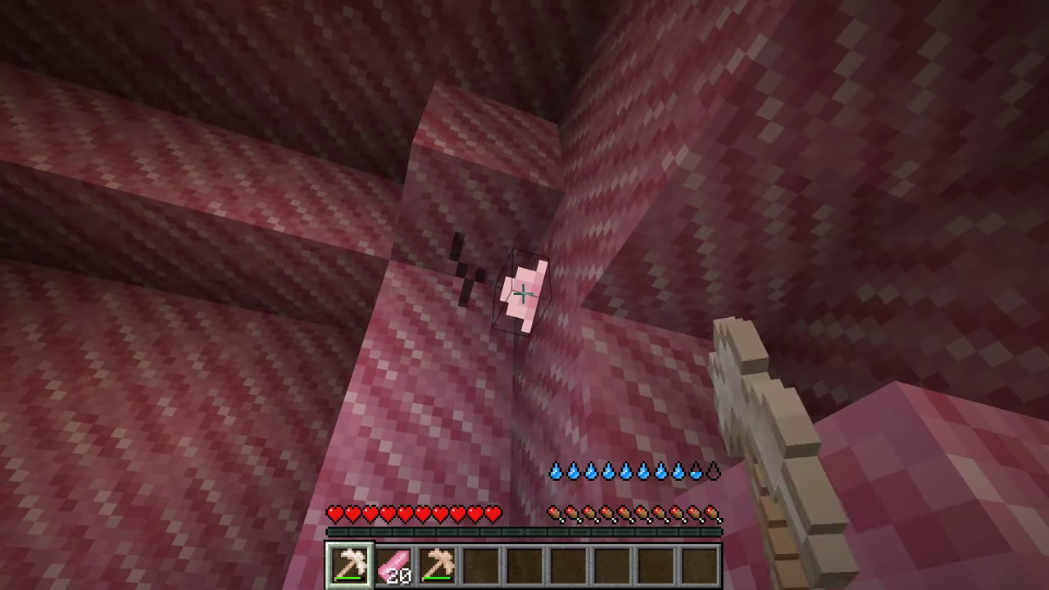
pyautogui.scroll(-1, 523, 293)
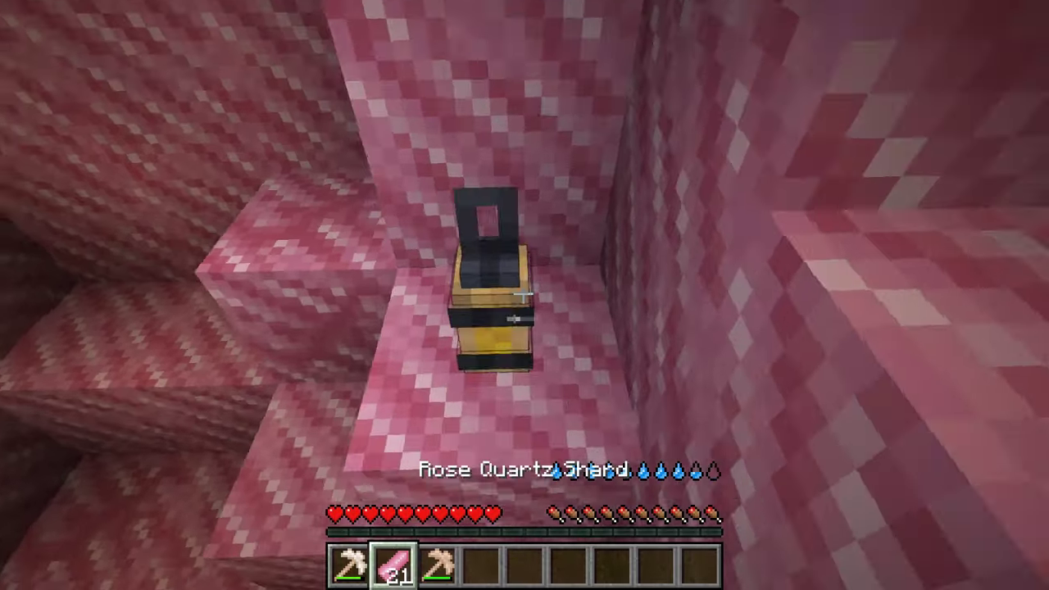
pyautogui.scroll(-1, 523, 294)
pyautogui.scroll(-2, 523, 294)
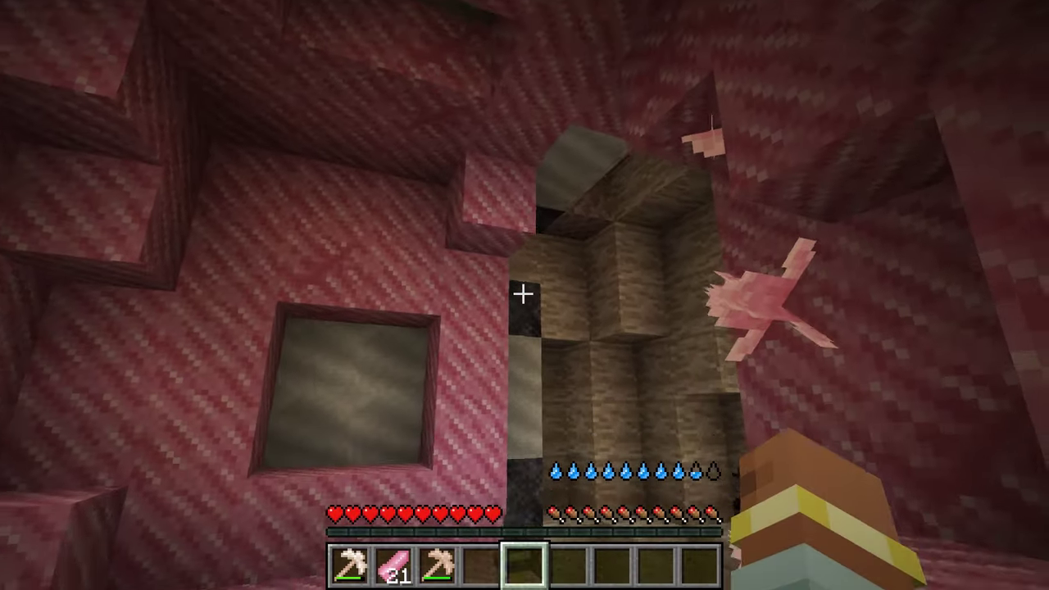
pyautogui.scroll(1, 523, 293)
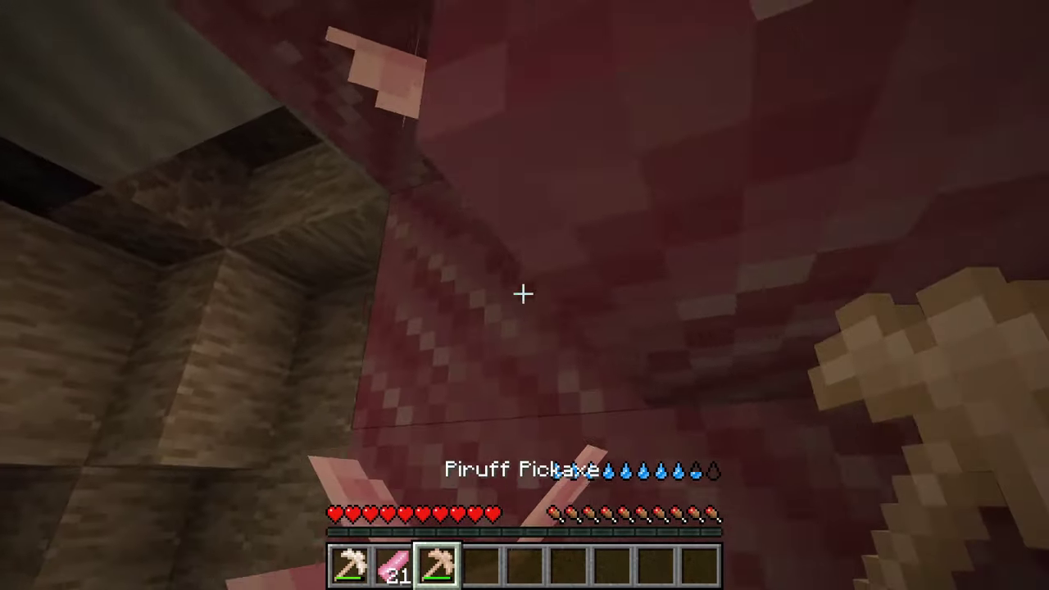
pyautogui.scroll(1, 522, 294)
pyautogui.click(523, 294)
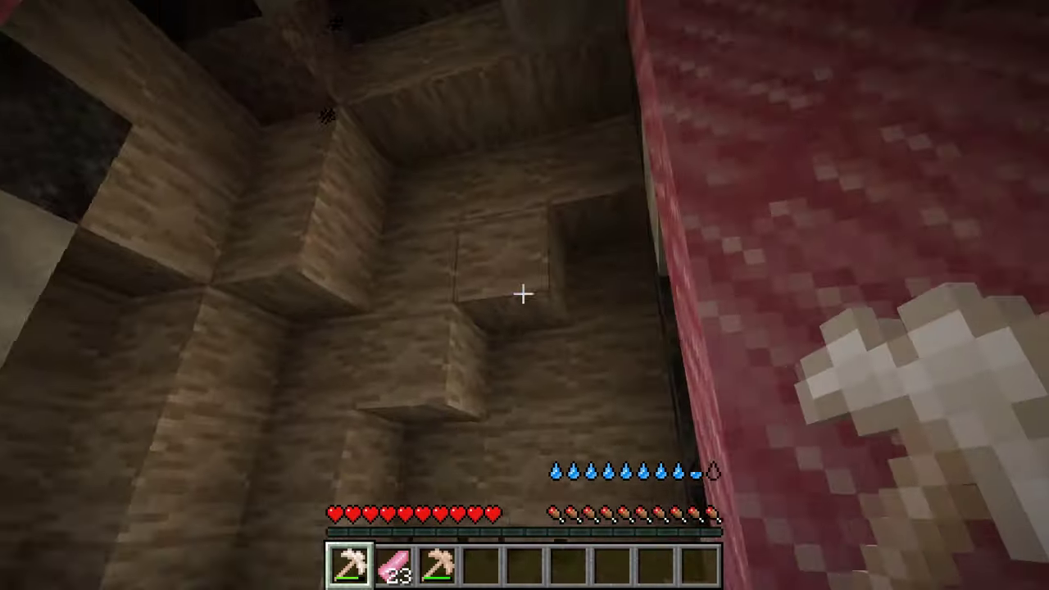
pyautogui.click(523, 294)
pyautogui.click(522, 293)
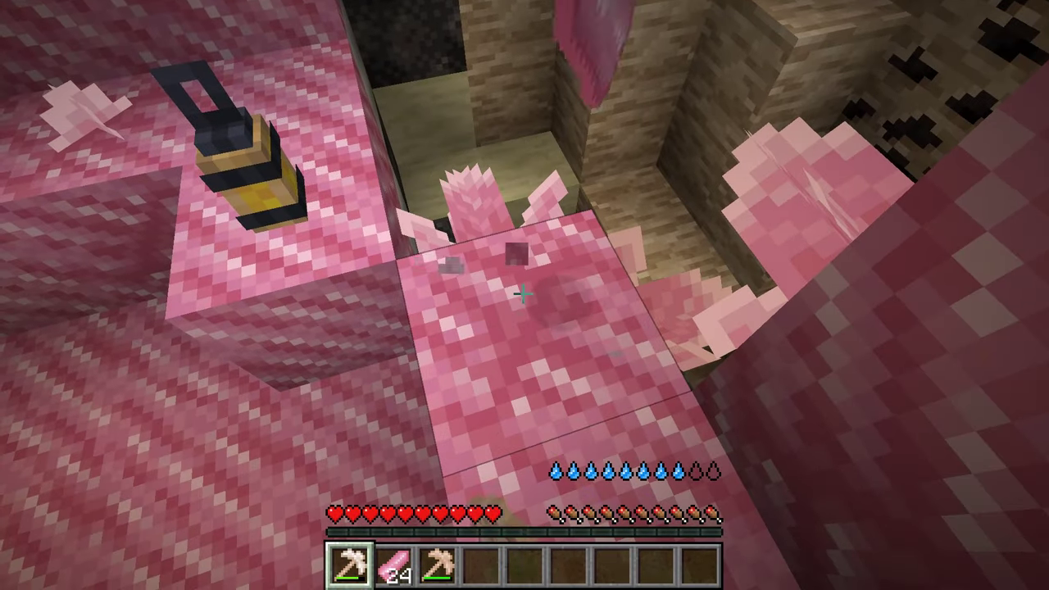
# Mine more rose quartz clusters along the geode walls, collect the dropped shards, and select the shard stack in the hotbar
pyautogui.click(523, 293)
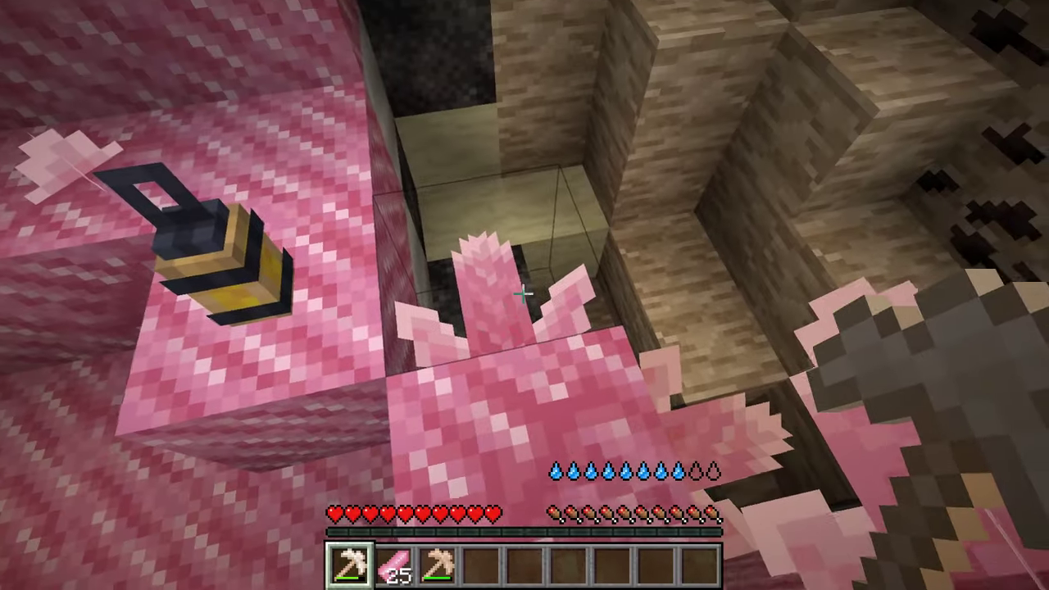
pyautogui.press('w')
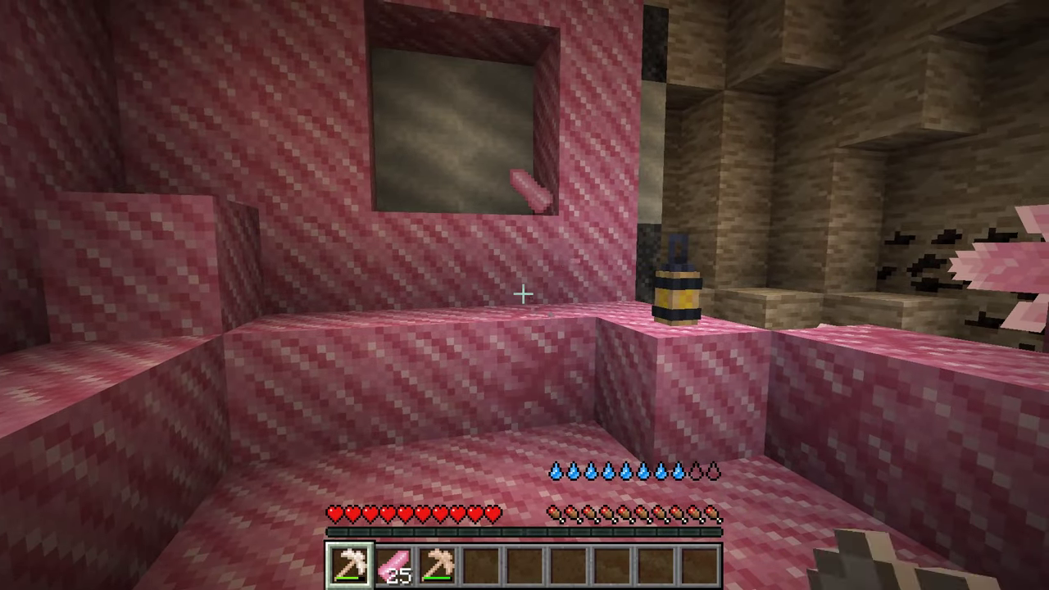
pyautogui.press('w')
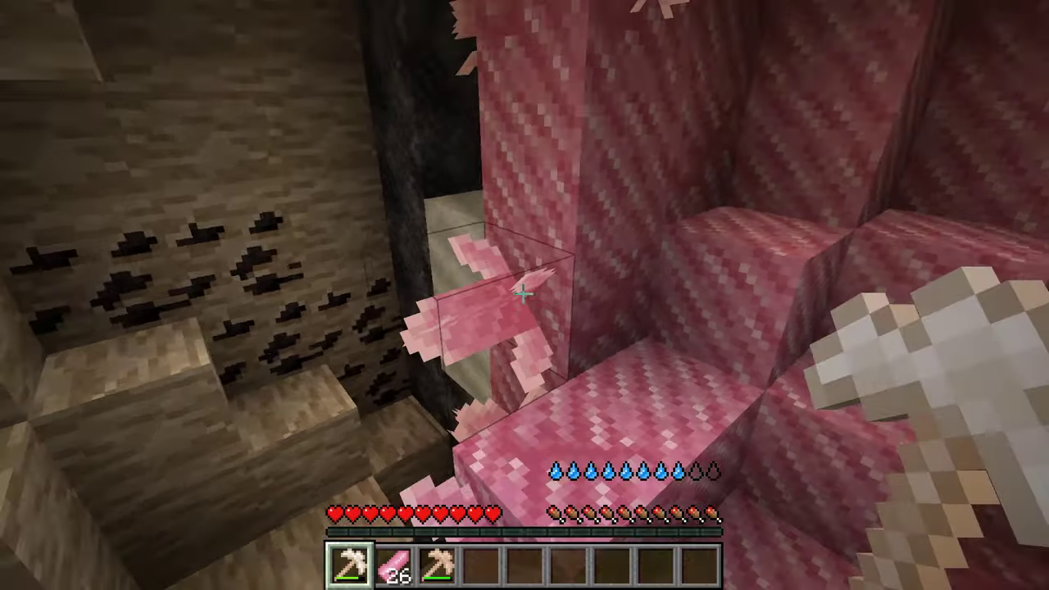
pyautogui.click(523, 293)
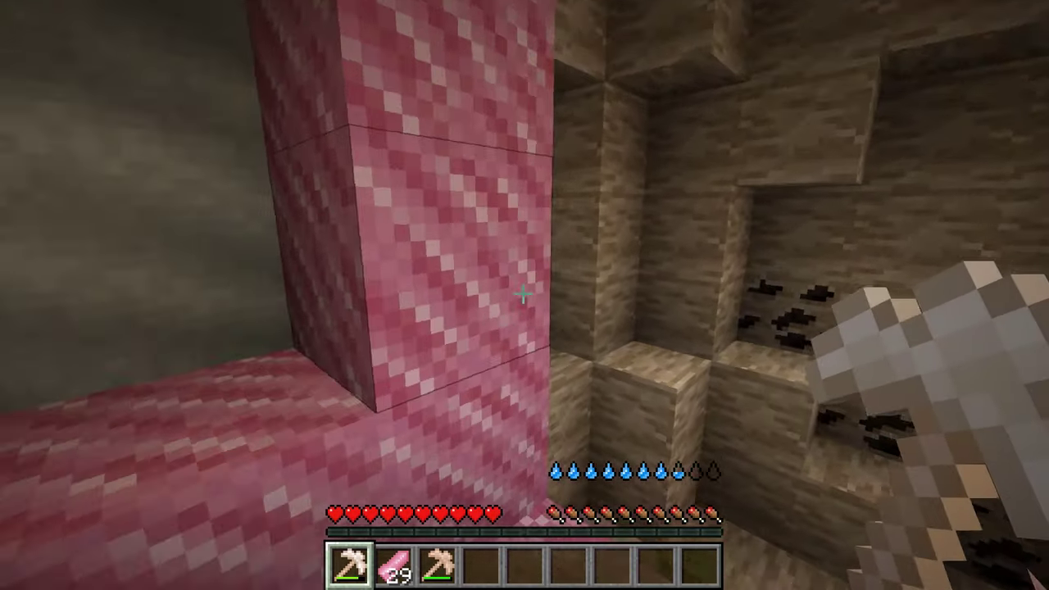
pyautogui.press('3')
pyautogui.press('2')
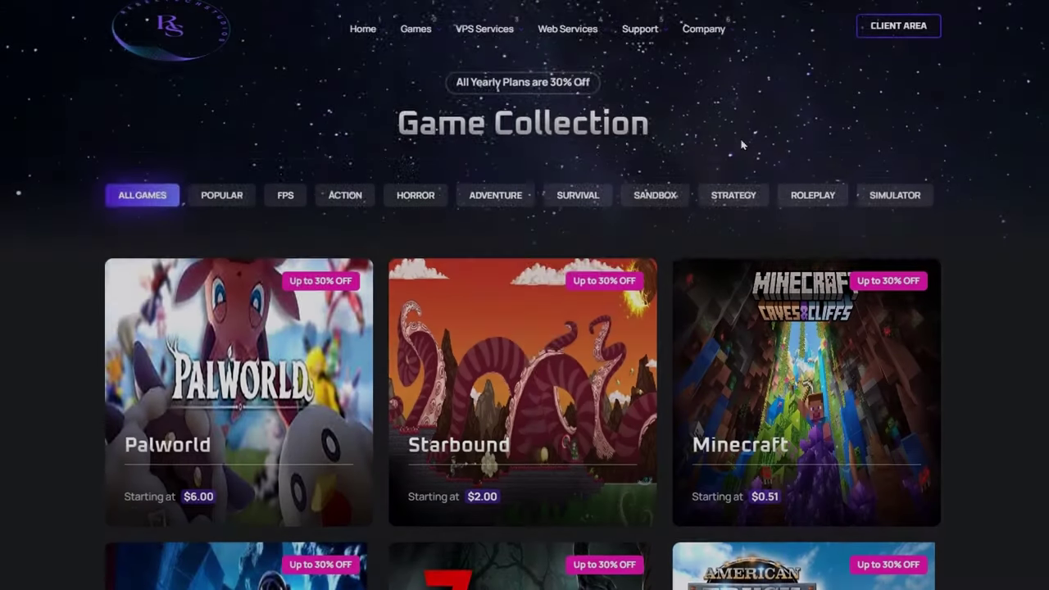
# On the game hosting website, look through the Game Collection from the first game offers down to the questions section
pyautogui.scroll(-5, 972, 199)
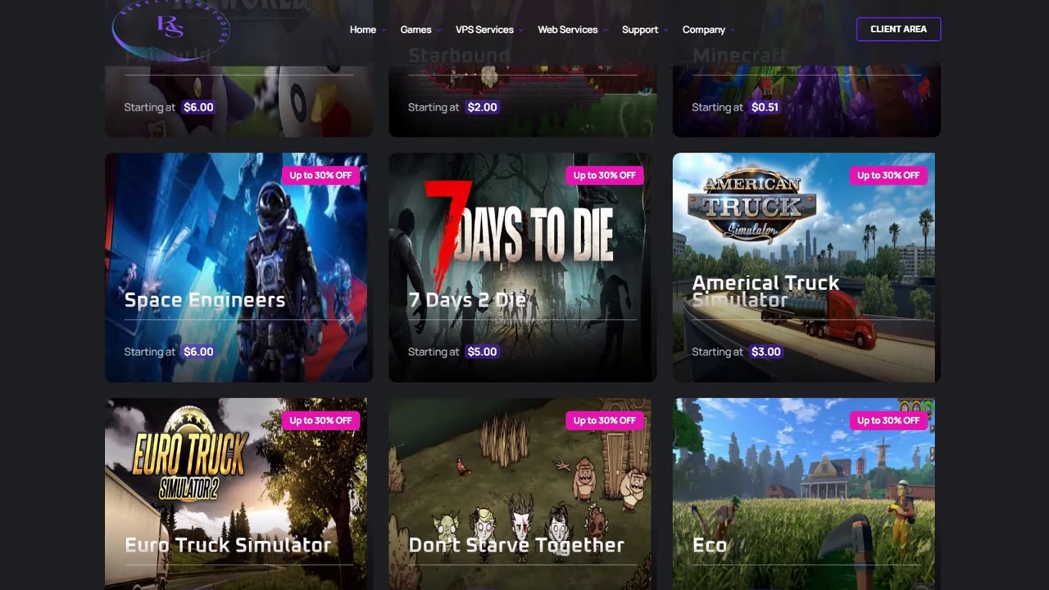
pyautogui.scroll(-5, 521, 328)
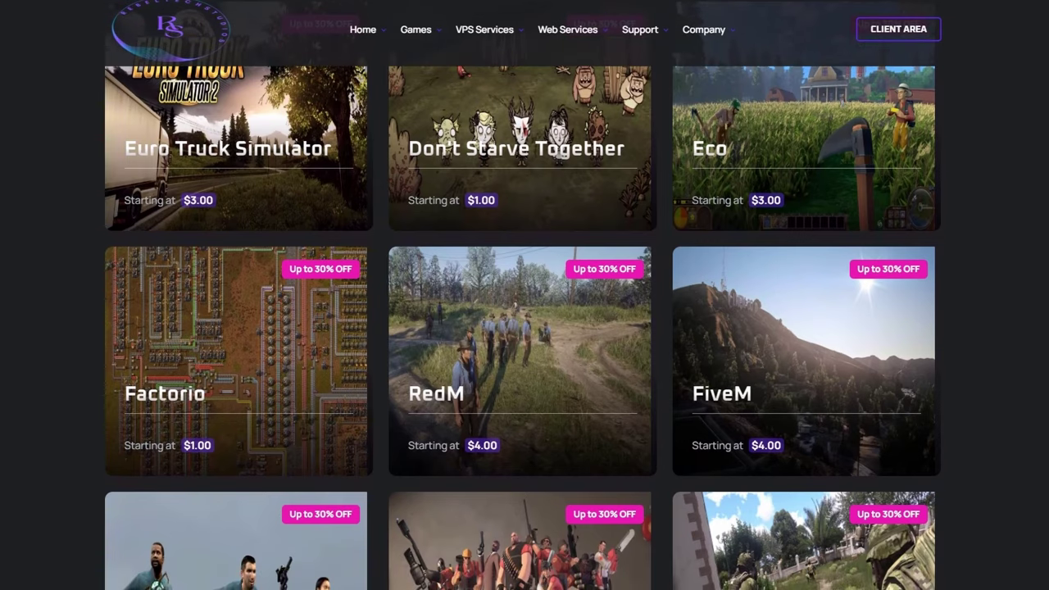
pyautogui.scroll(-5, 521, 327)
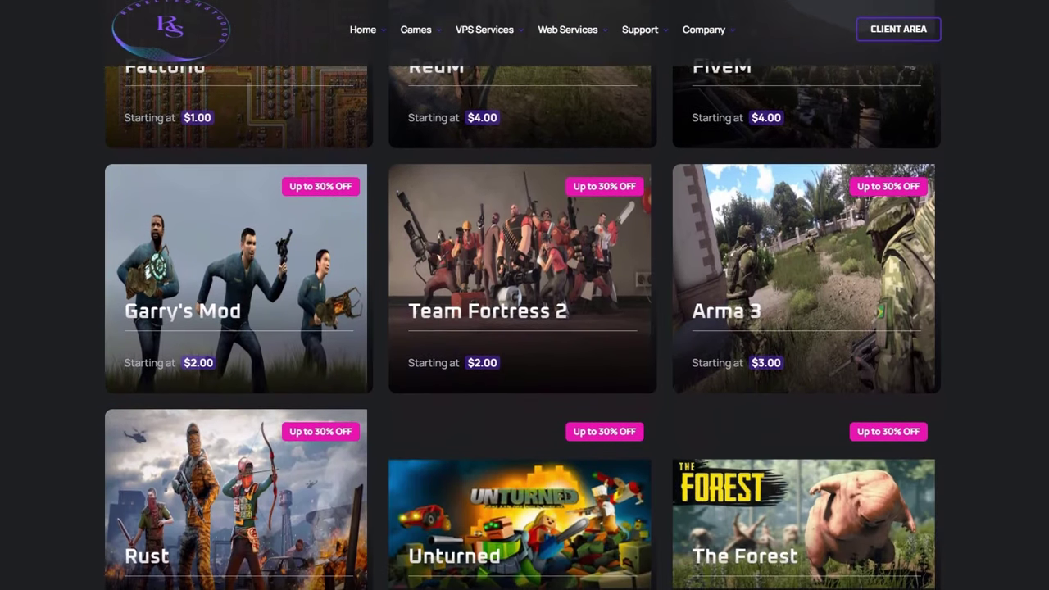
pyautogui.scroll(-5, 521, 328)
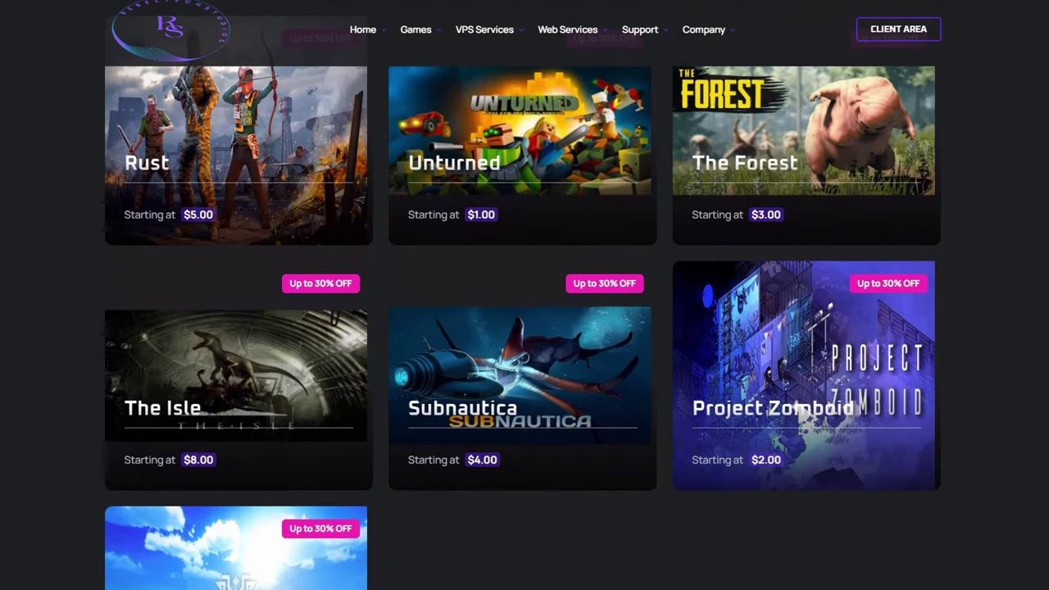
pyautogui.scroll(-5, 521, 328)
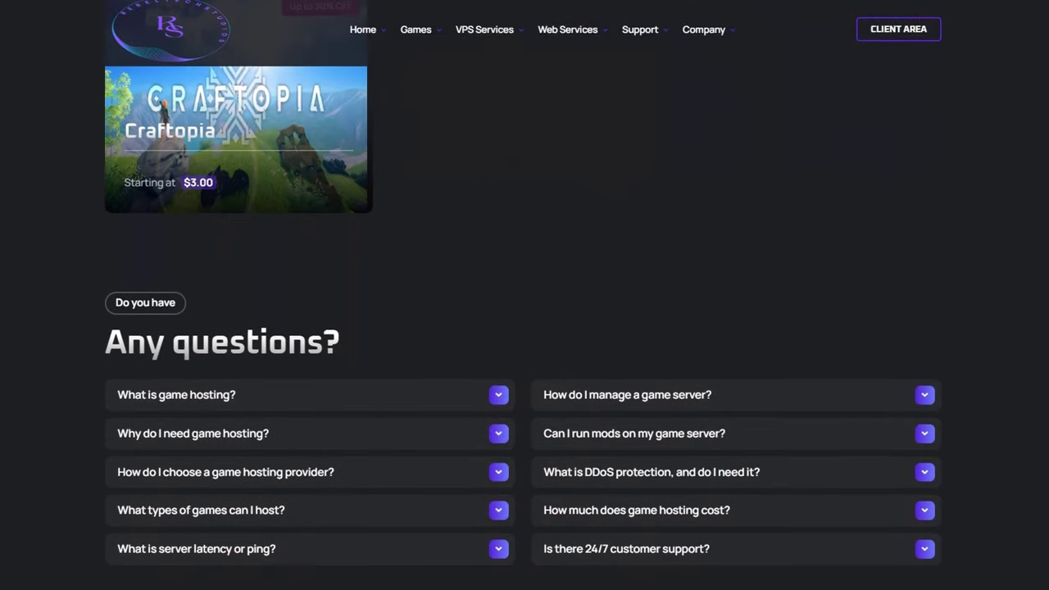